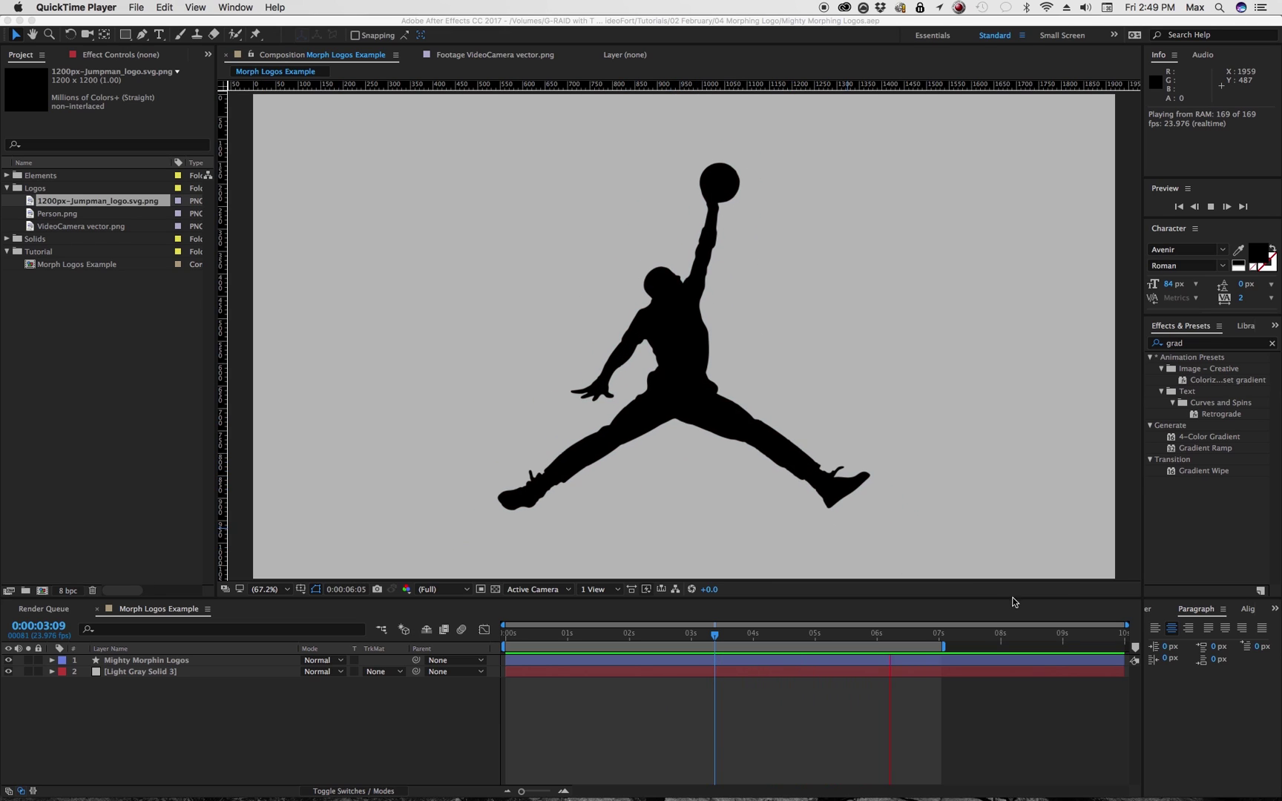
# Stop the Morph Logos Example RAM preview so it pauses on the video camera shape.
pyautogui.click(726, 686)
pyautogui.press('space')
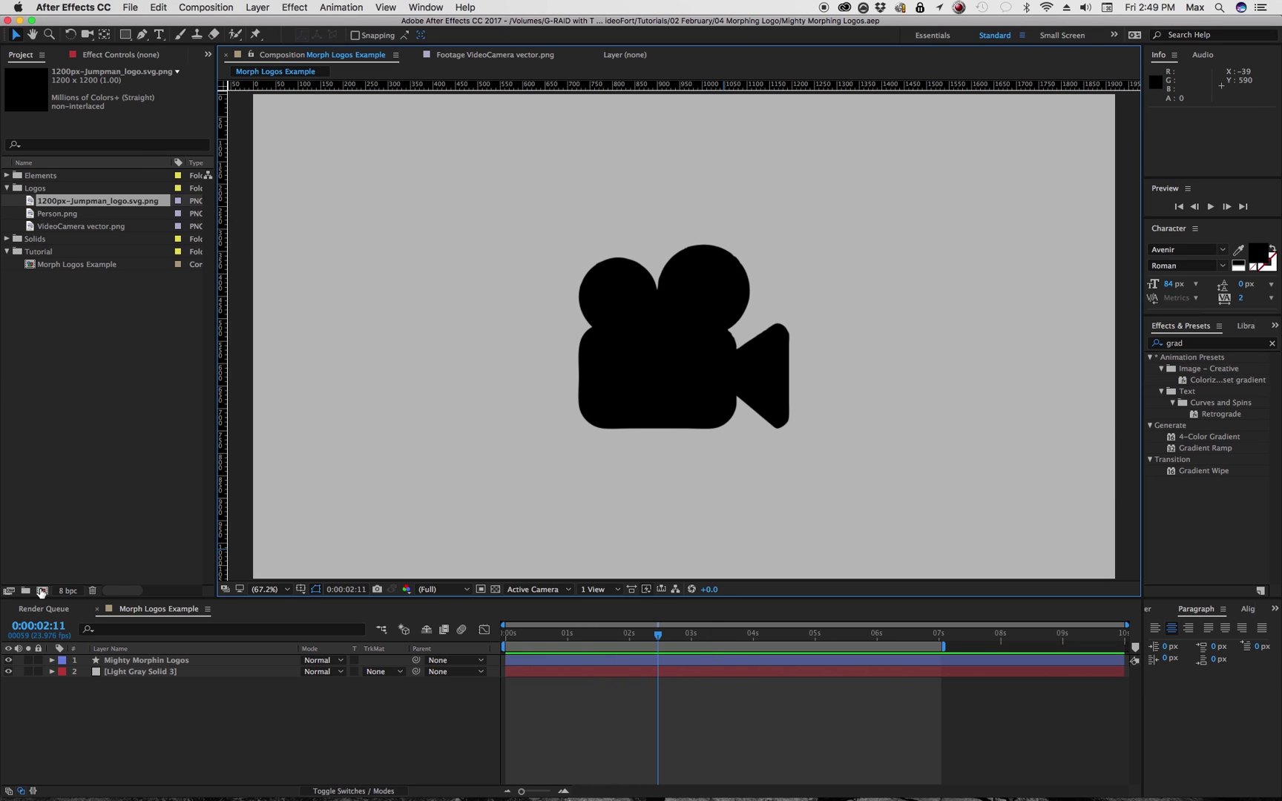
# Create a new composition named 'Morphin Logos'.
pyautogui.click(41, 591)
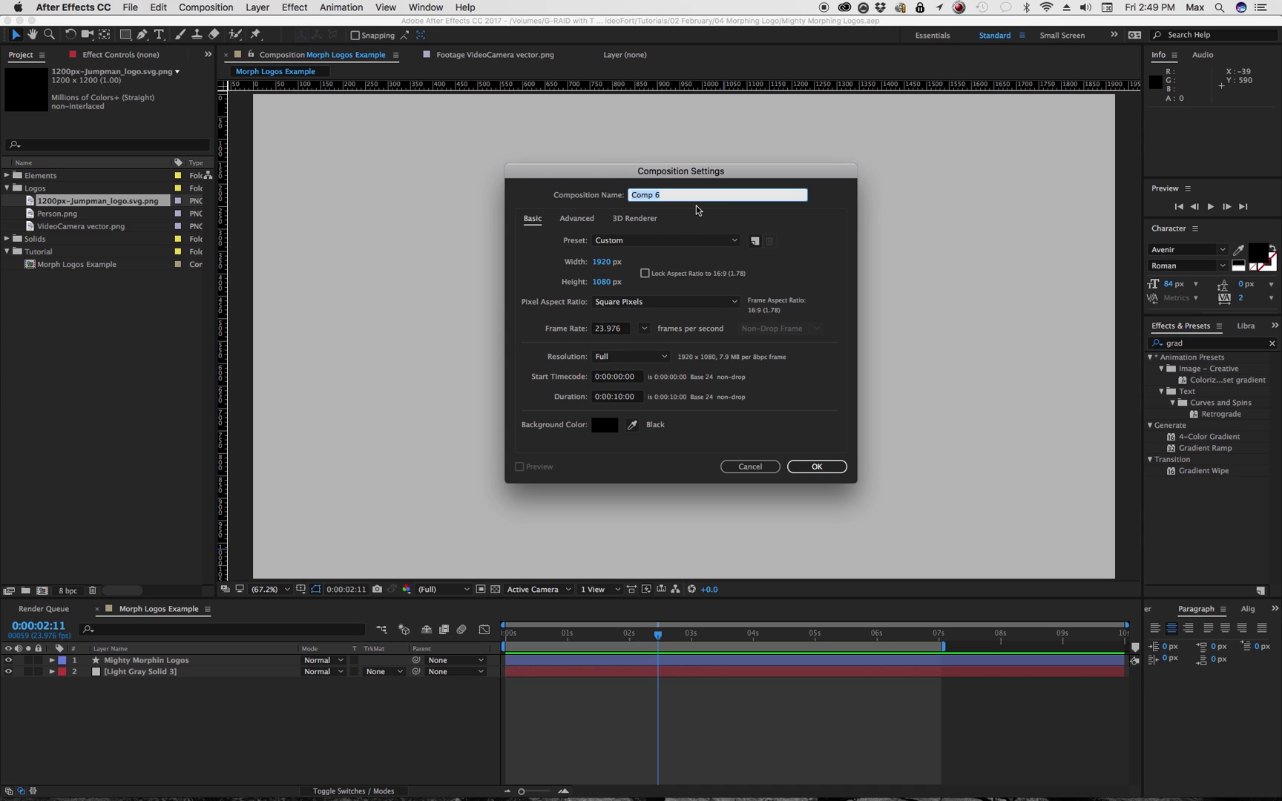
pyautogui.write('Morphin Logos')
pyautogui.press('Return')
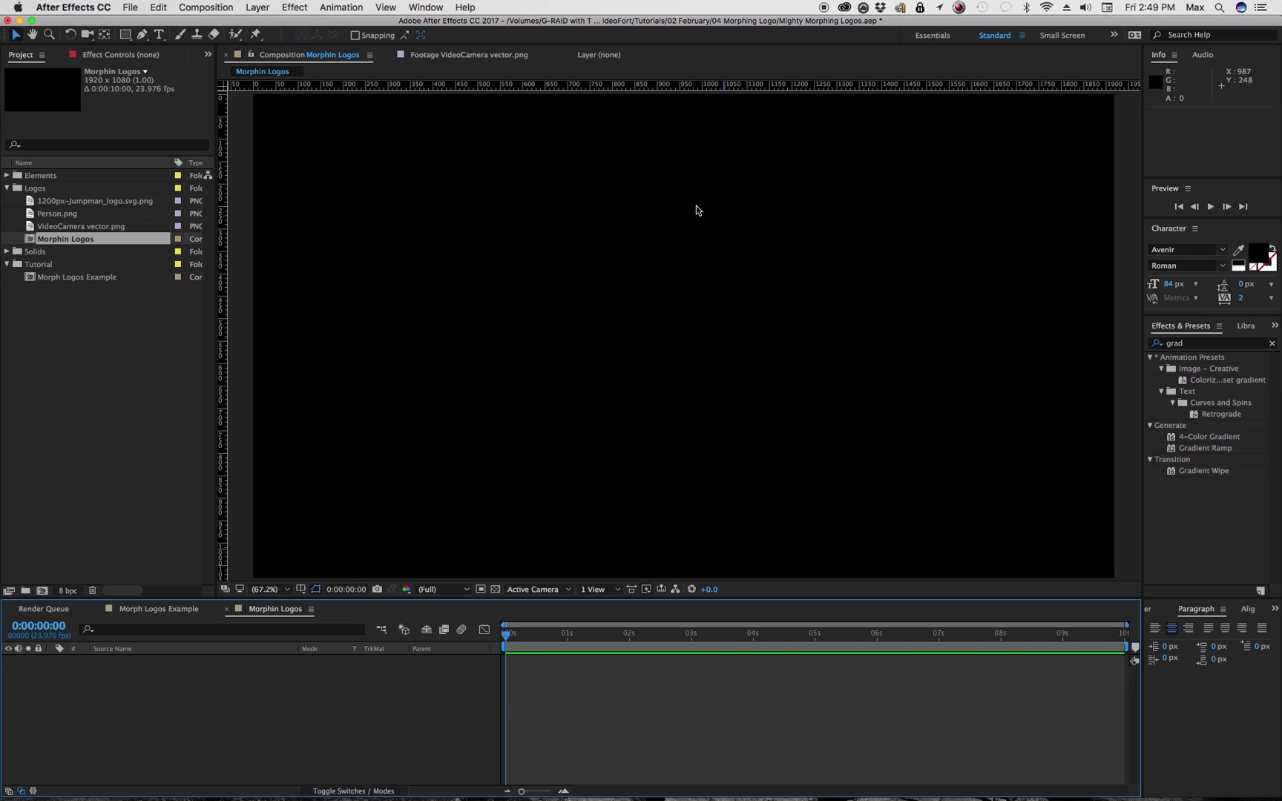
# Add a full-size light gray solid as the comp's background layer.
pyautogui.click(258, 8)
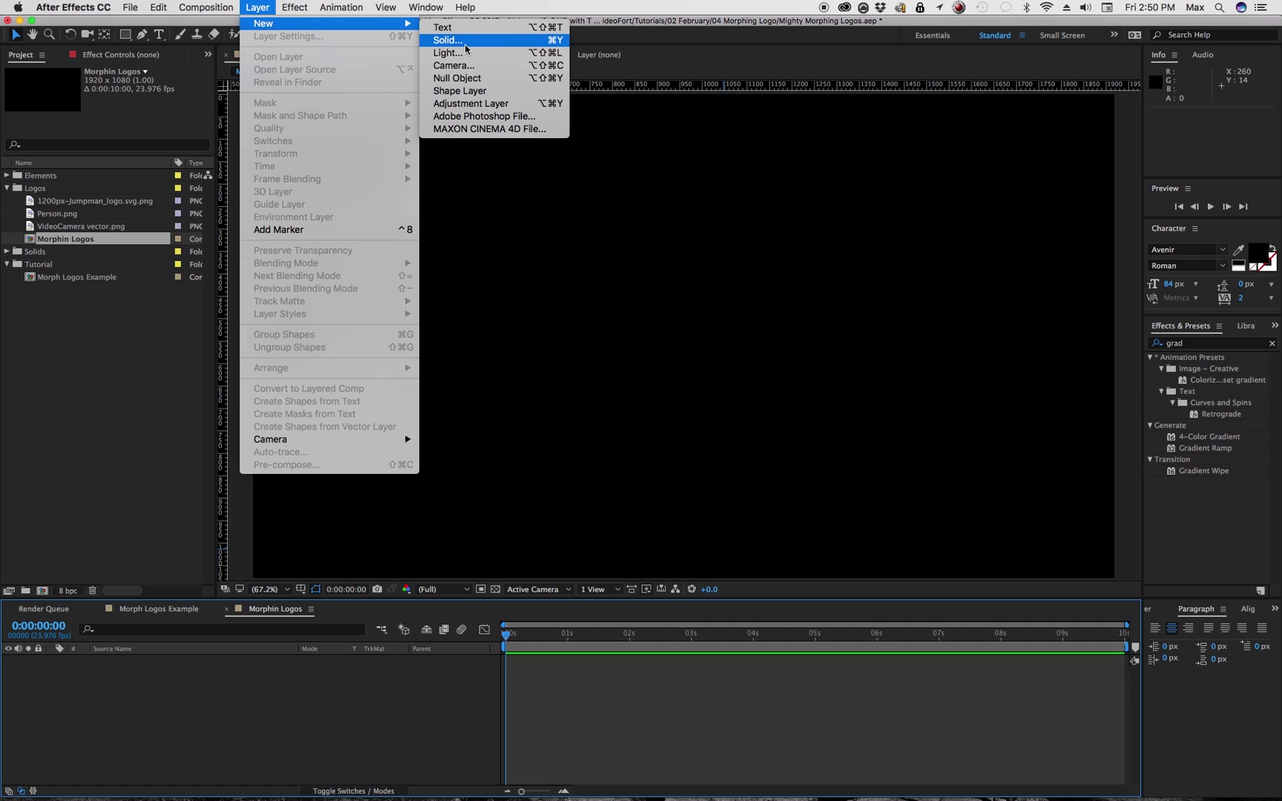
pyautogui.click(891, 448)
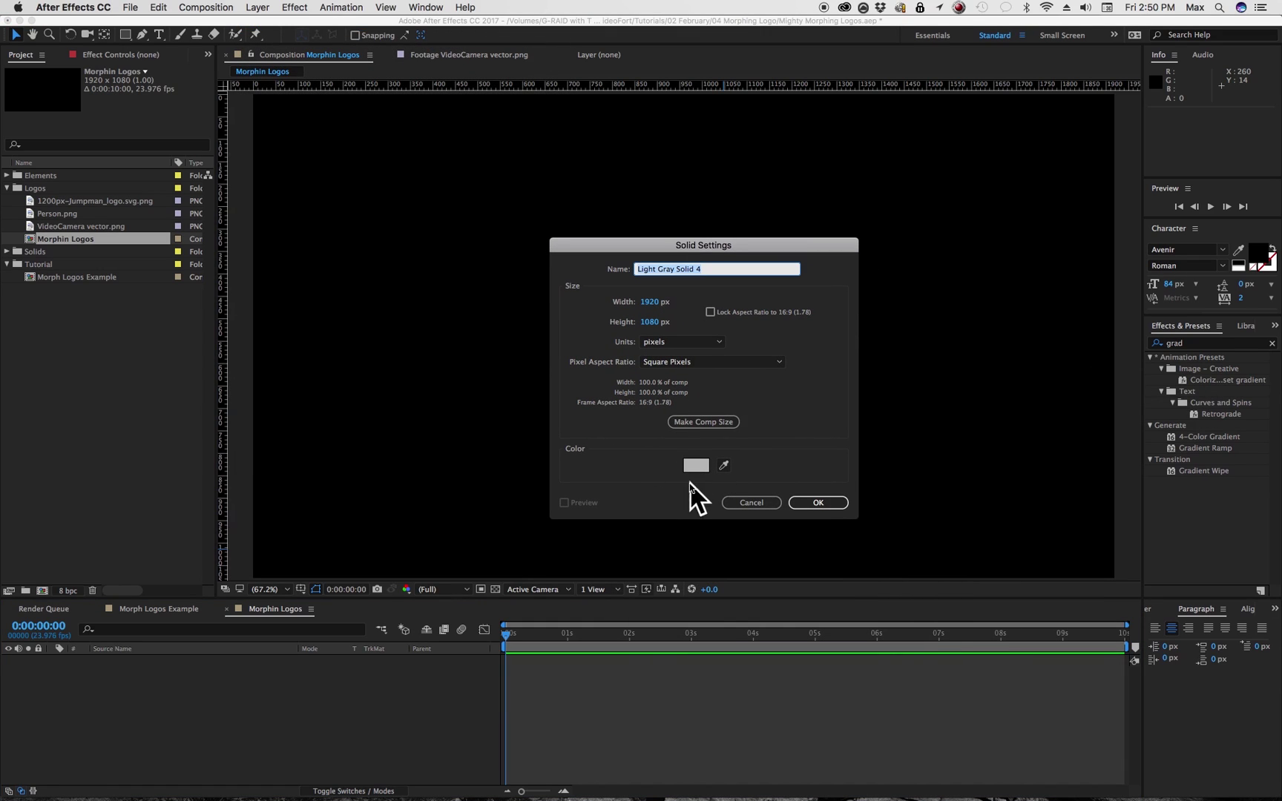
pyautogui.click(819, 503)
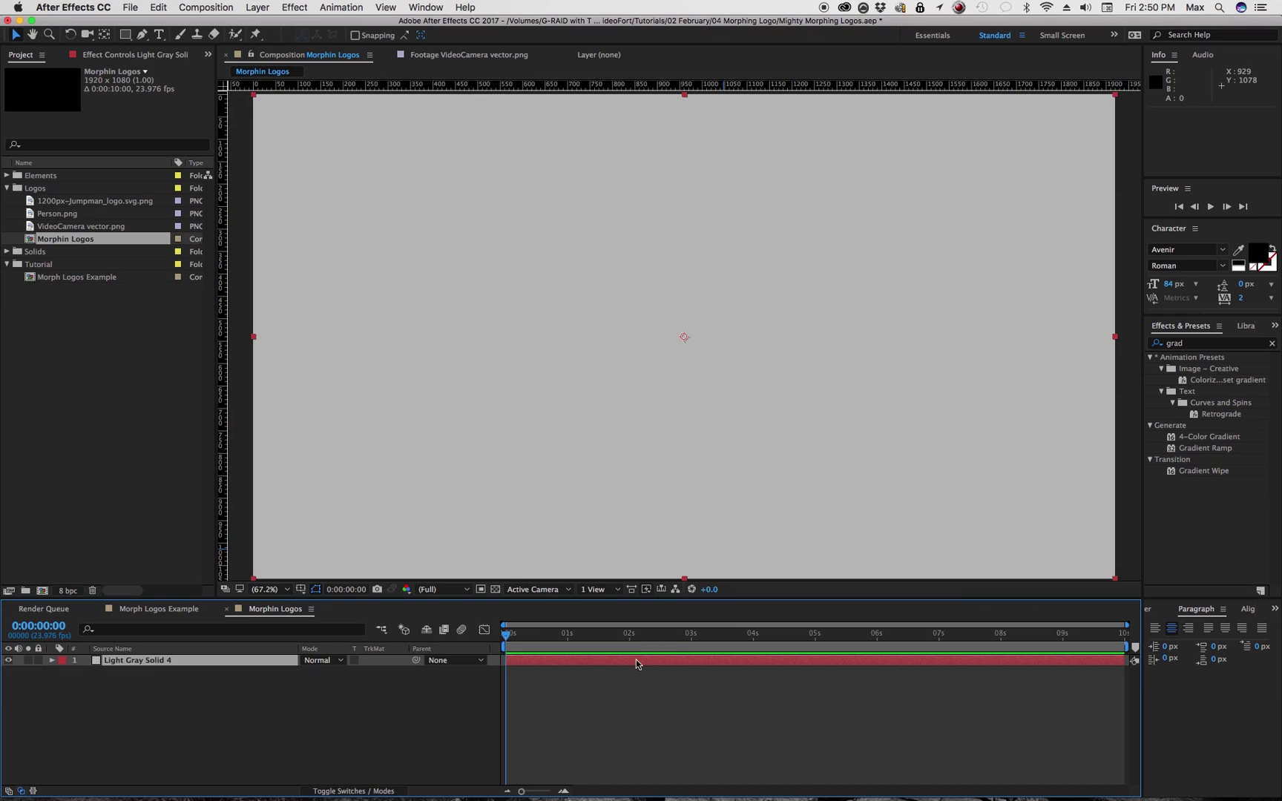
# Draw a small curved white shape with the Pen tool near the canvas centre.
pyautogui.click(636, 687)
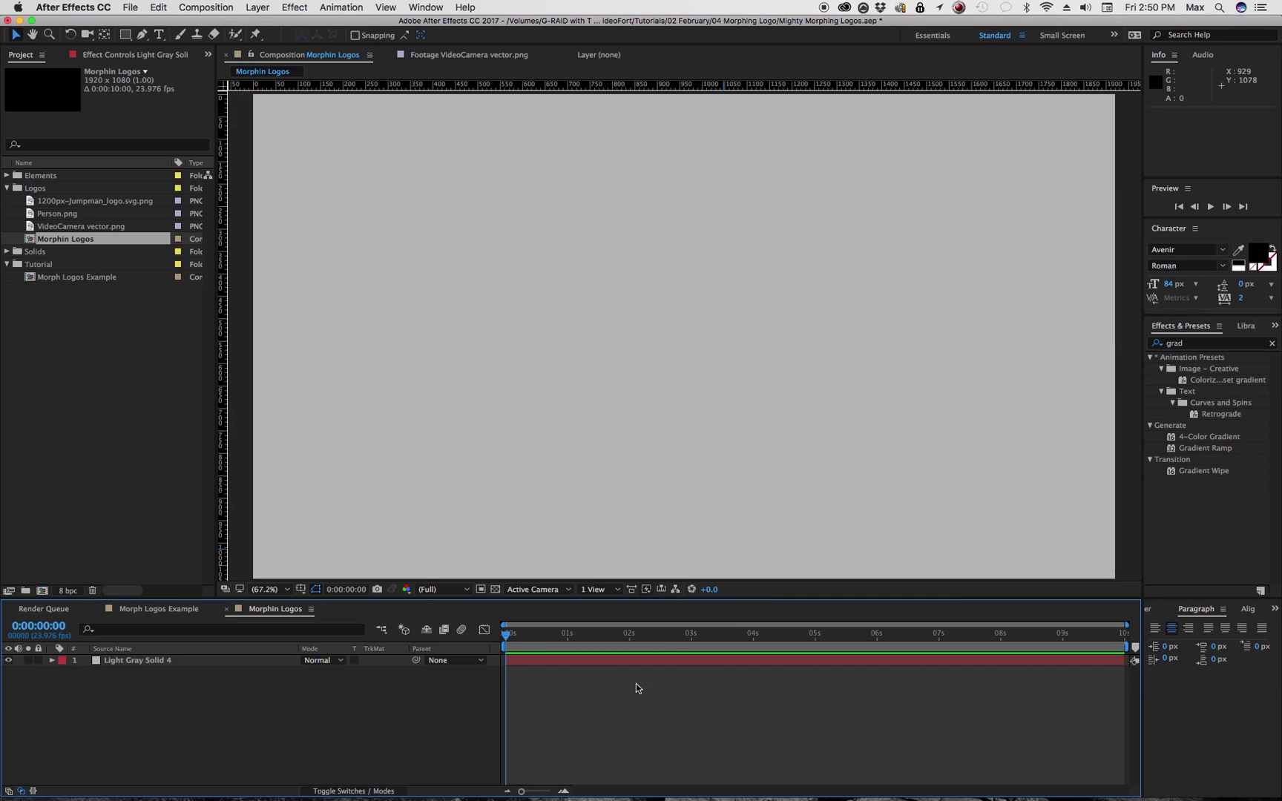
pyautogui.click(140, 35)
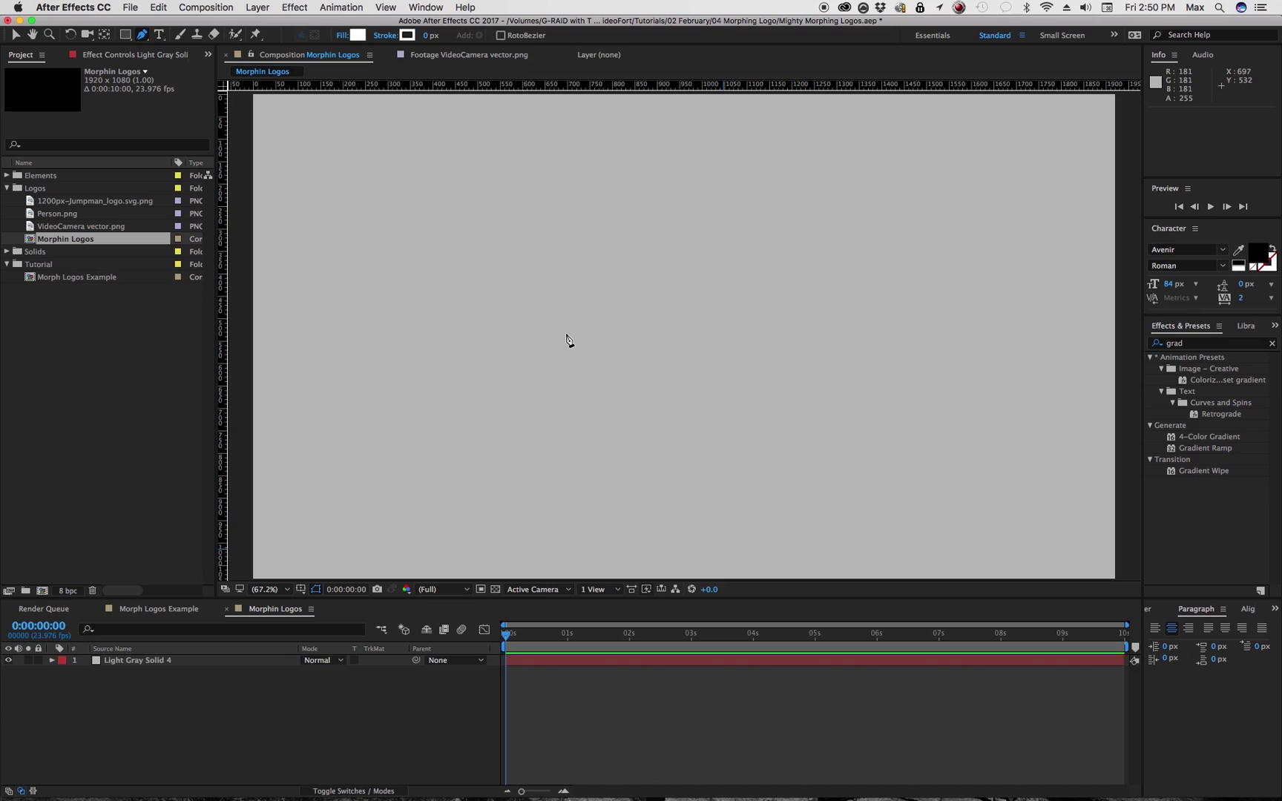
pyautogui.moveTo(567, 332); pyautogui.dragTo(623, 318)
pyautogui.click(697, 311)
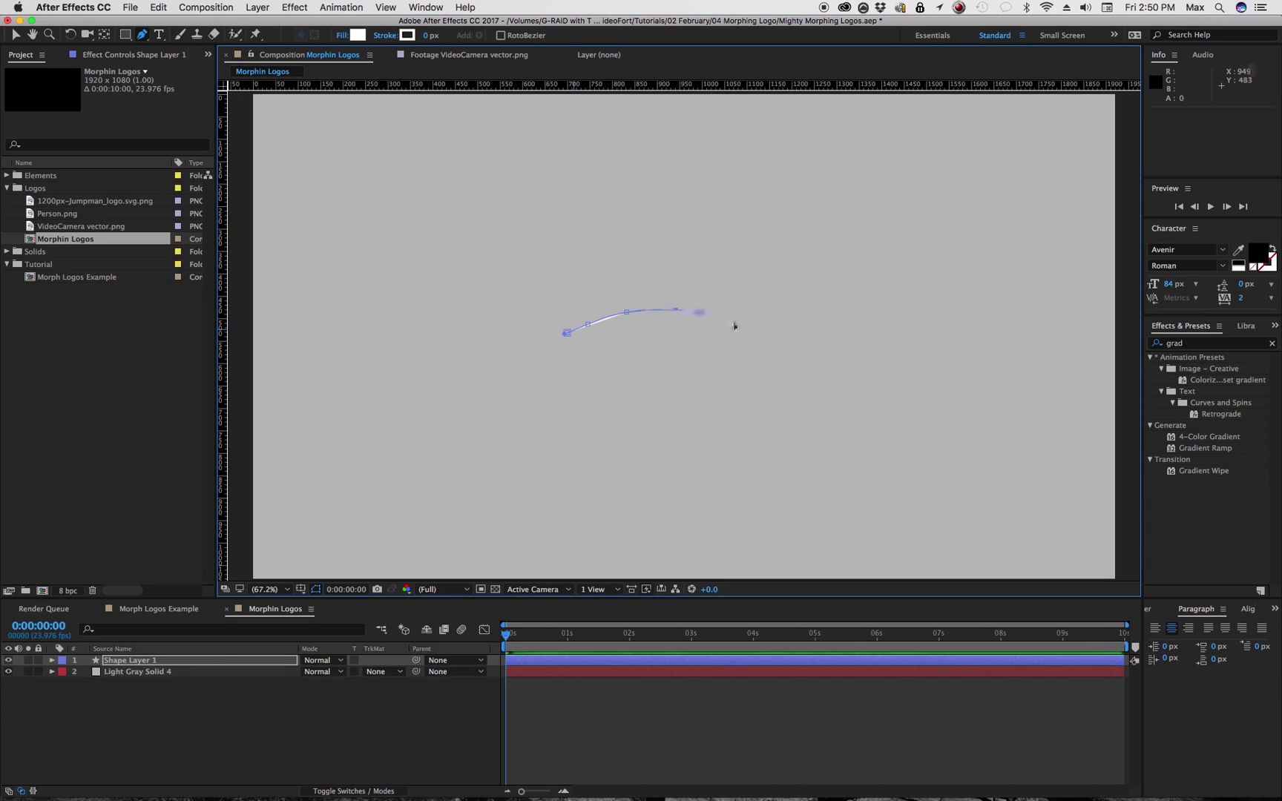
pyautogui.click(733, 321)
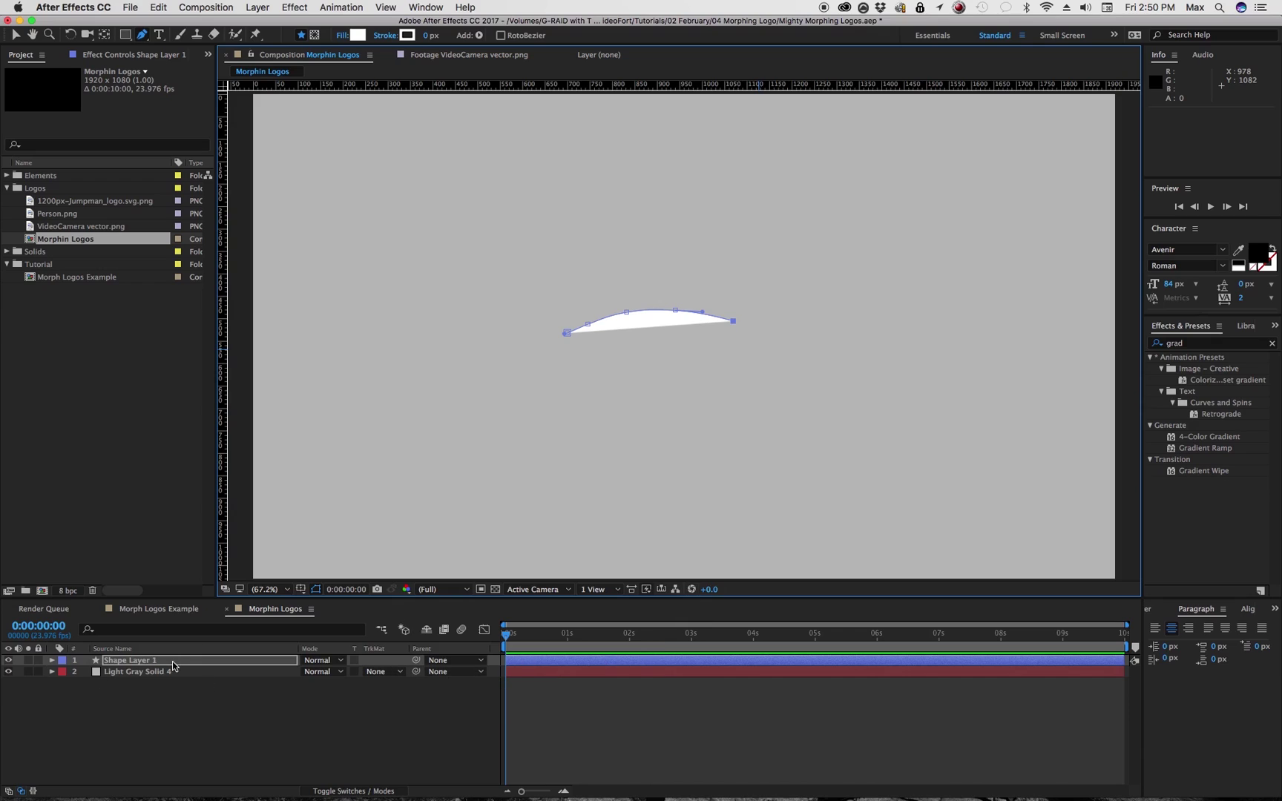
# Expand Shape Layer 1 > Contents > Shape 1 > Path 1 and select its Path property.
pyautogui.click(150, 662)
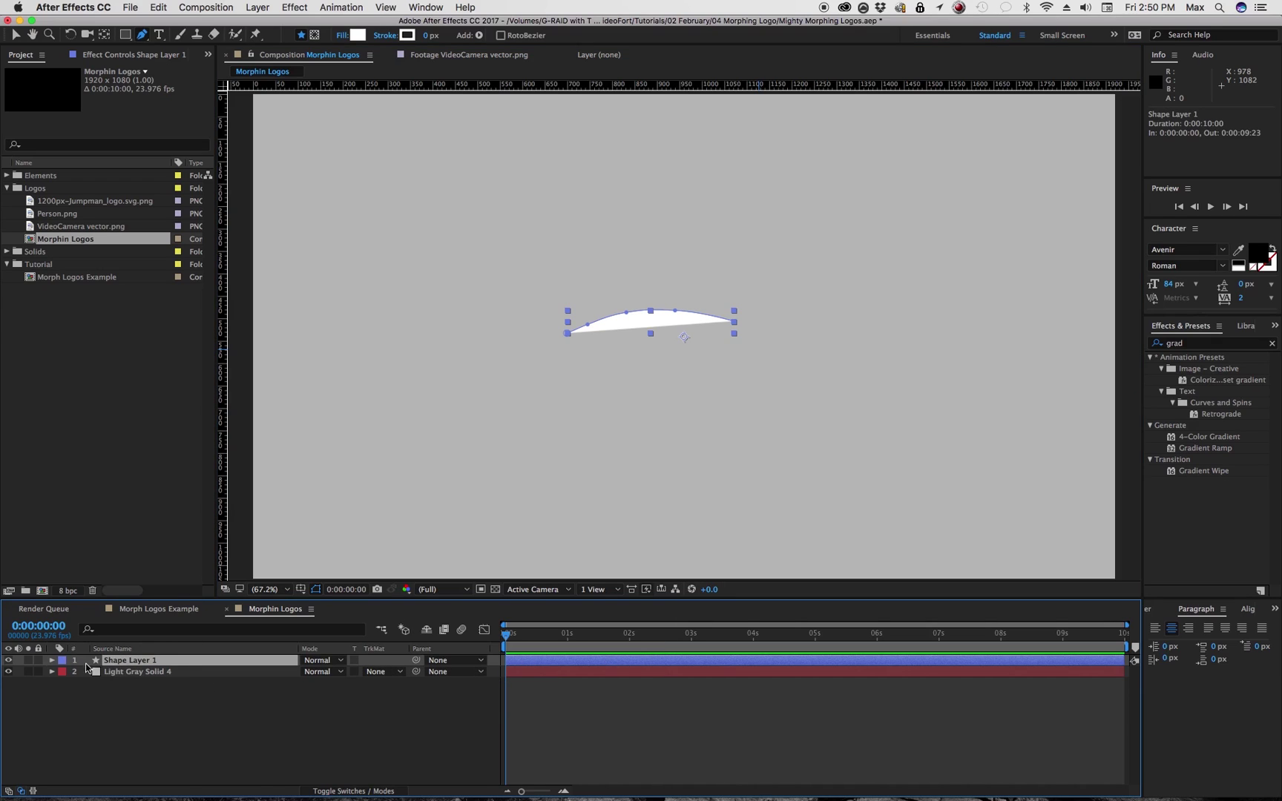
pyautogui.click(52, 660)
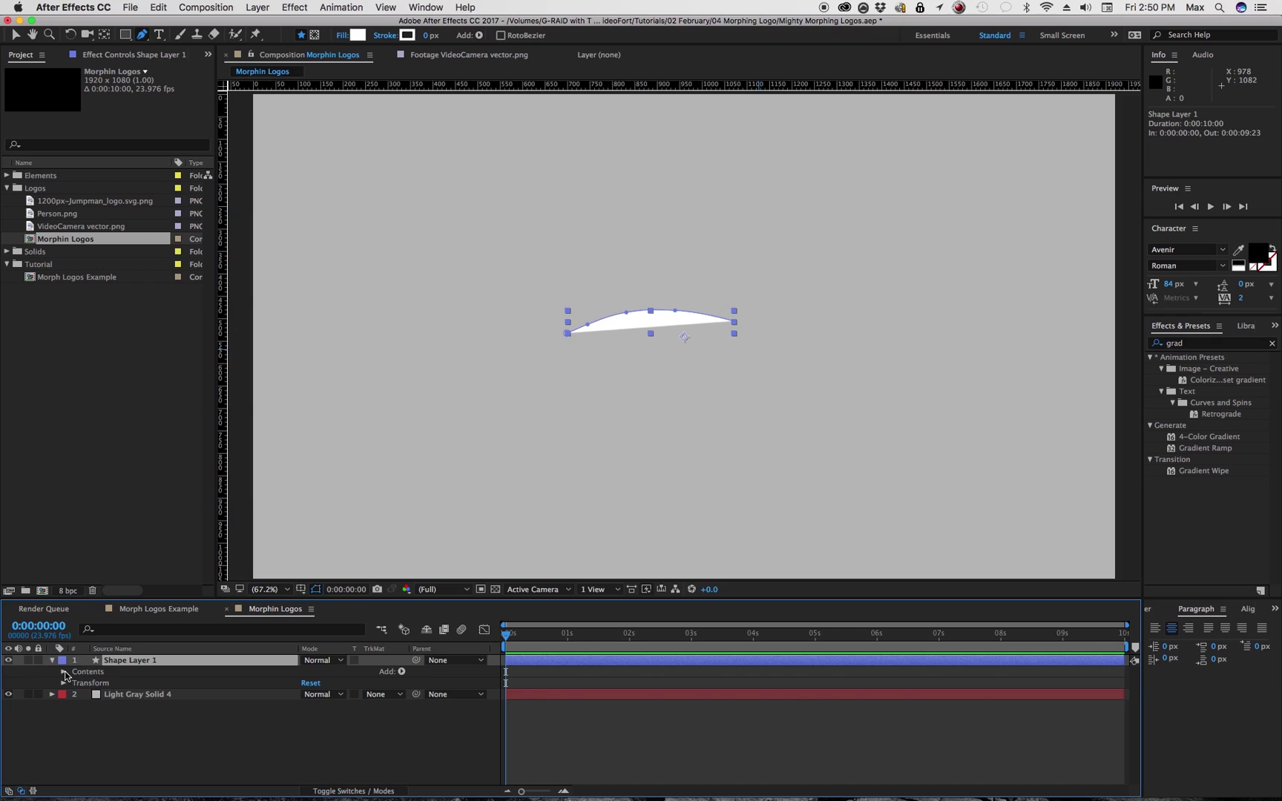
pyautogui.click(64, 672)
pyautogui.click(75, 683)
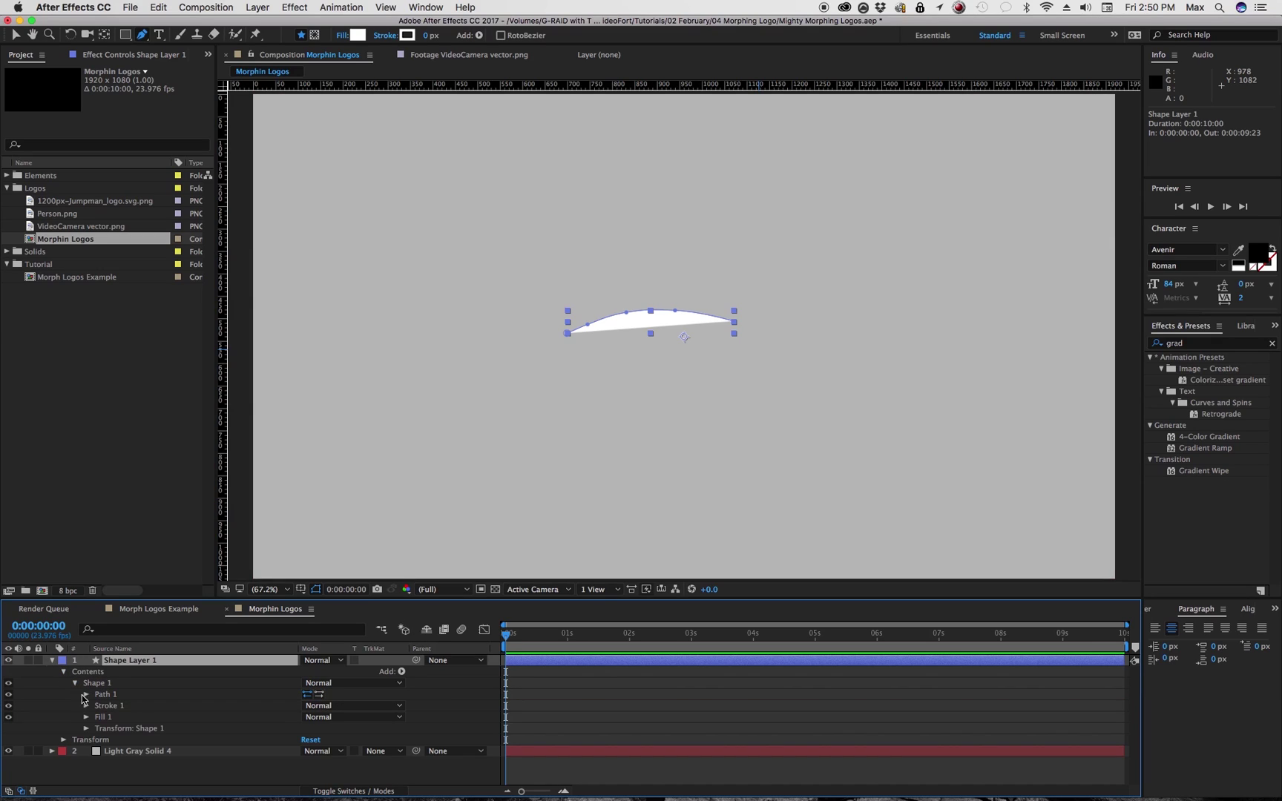
pyautogui.click(87, 694)
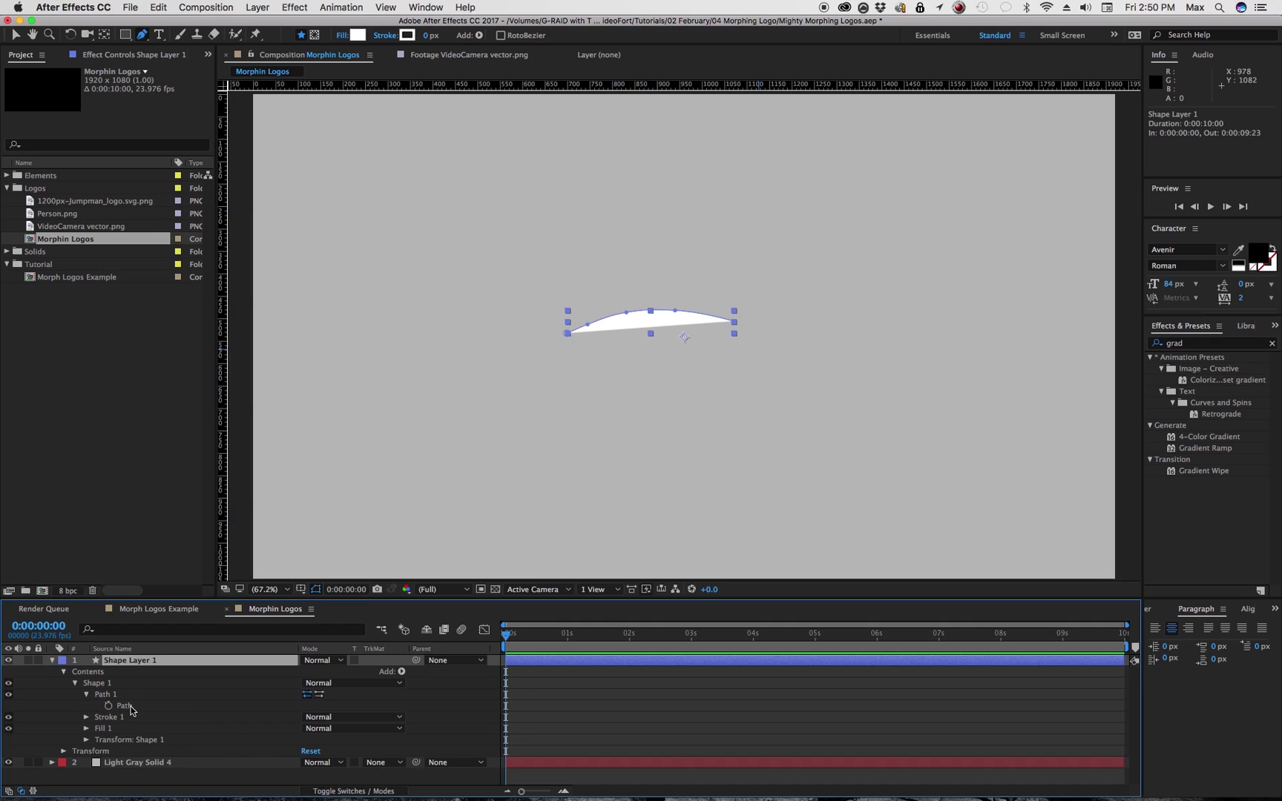
pyautogui.click(123, 705)
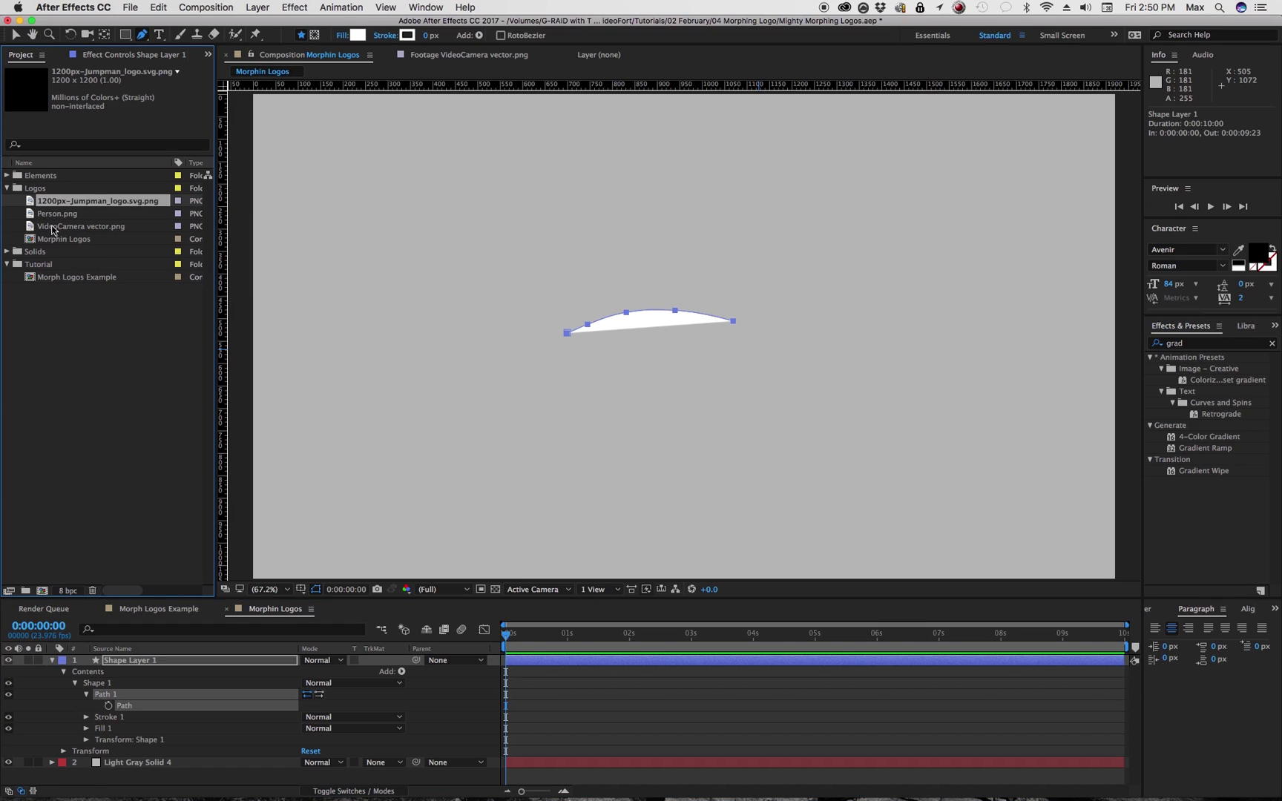
# Drag Person.png into the comp as the top layer, positioned left of the white curve.
pyautogui.click(26, 213)
pyautogui.moveTo(30, 214); pyautogui.dragTo(423, 325)
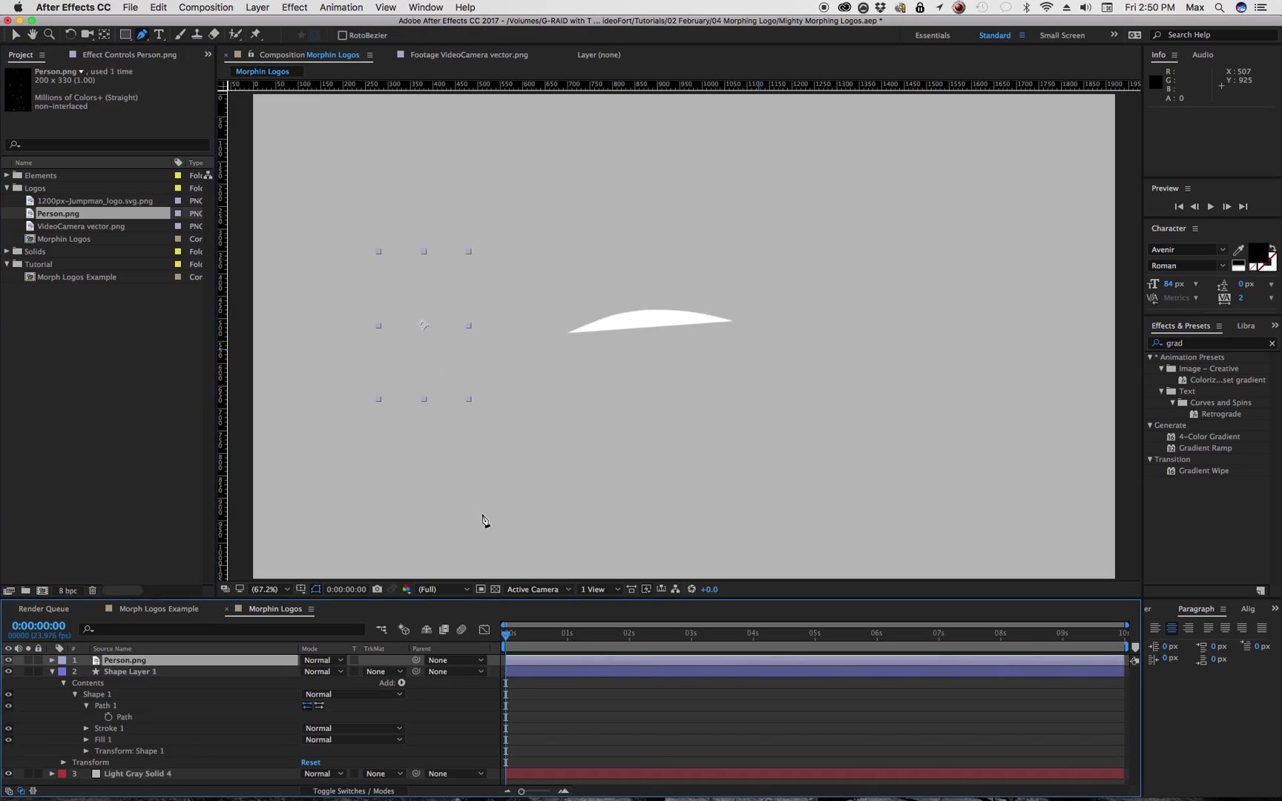
pyautogui.click(419, 277)
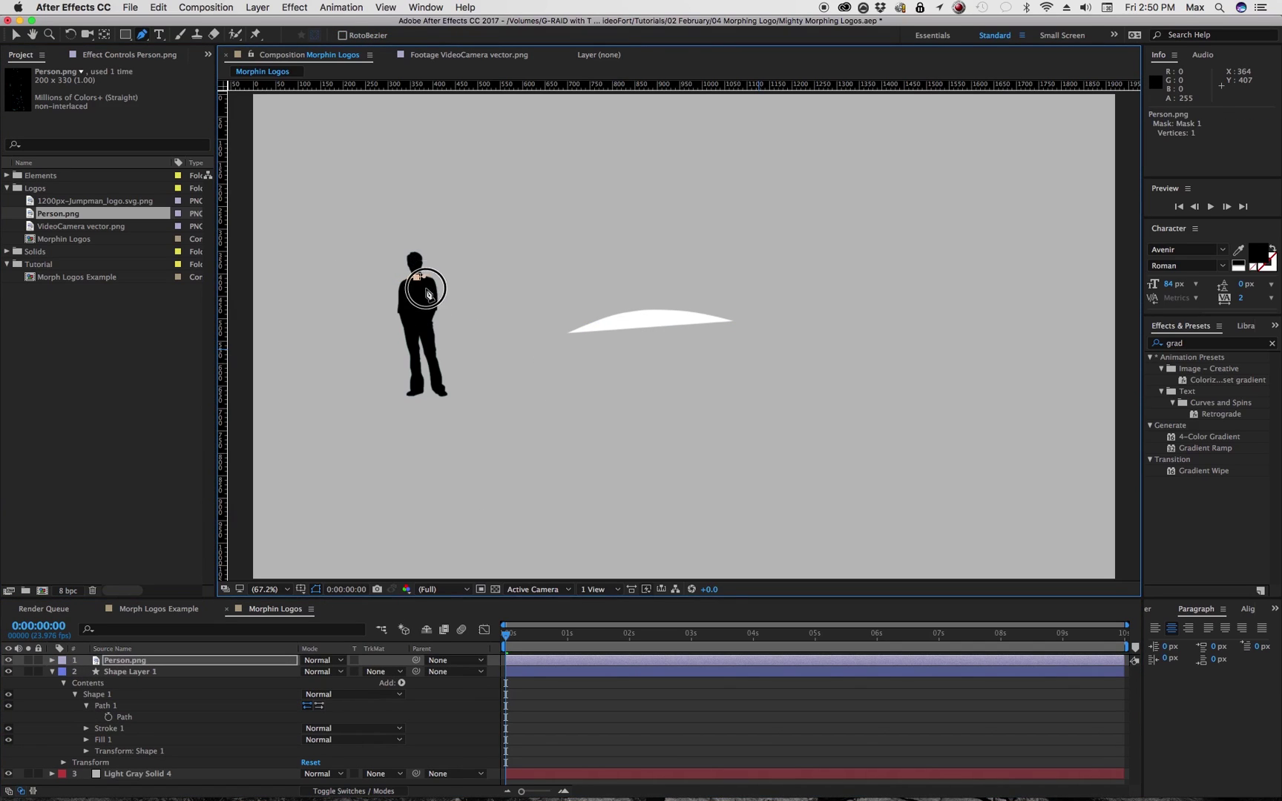
pyautogui.press('super+z')
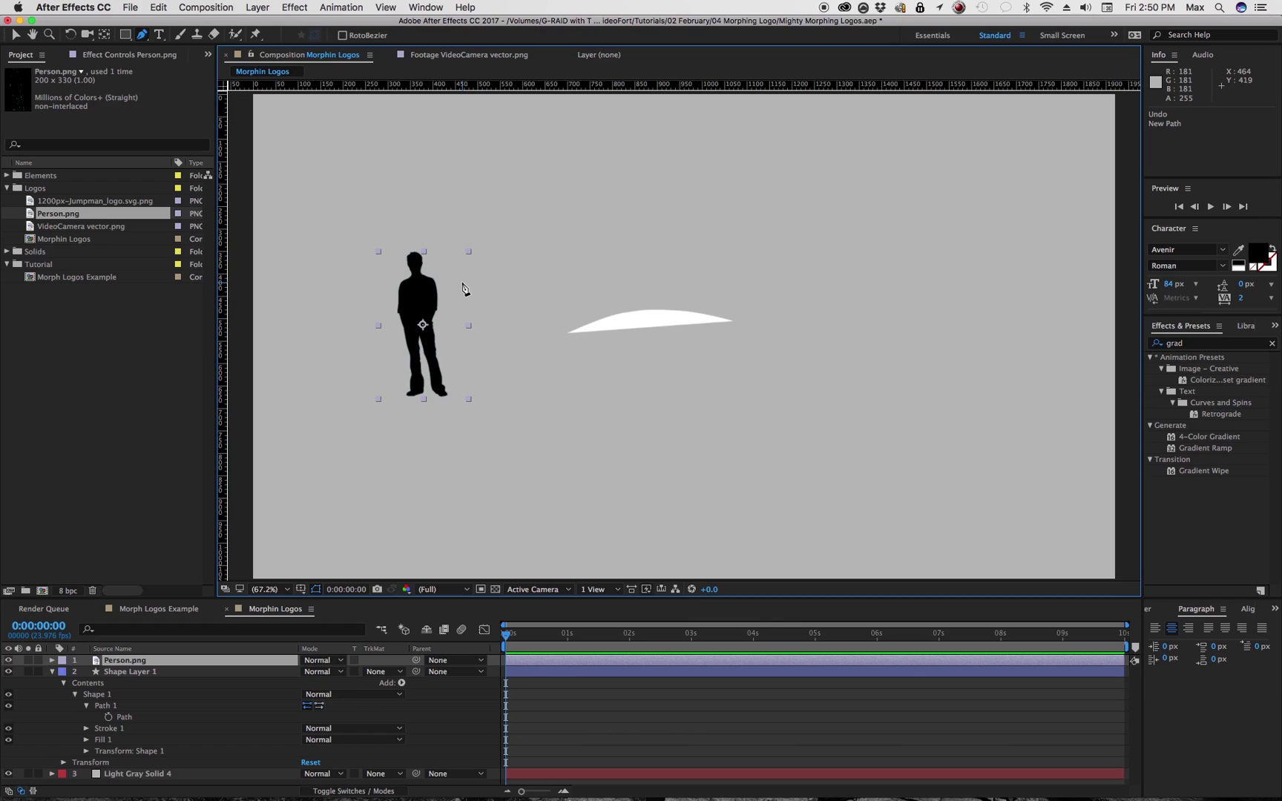
pyautogui.press('v')
pyautogui.moveTo(436, 324); pyautogui.dragTo(445, 321)
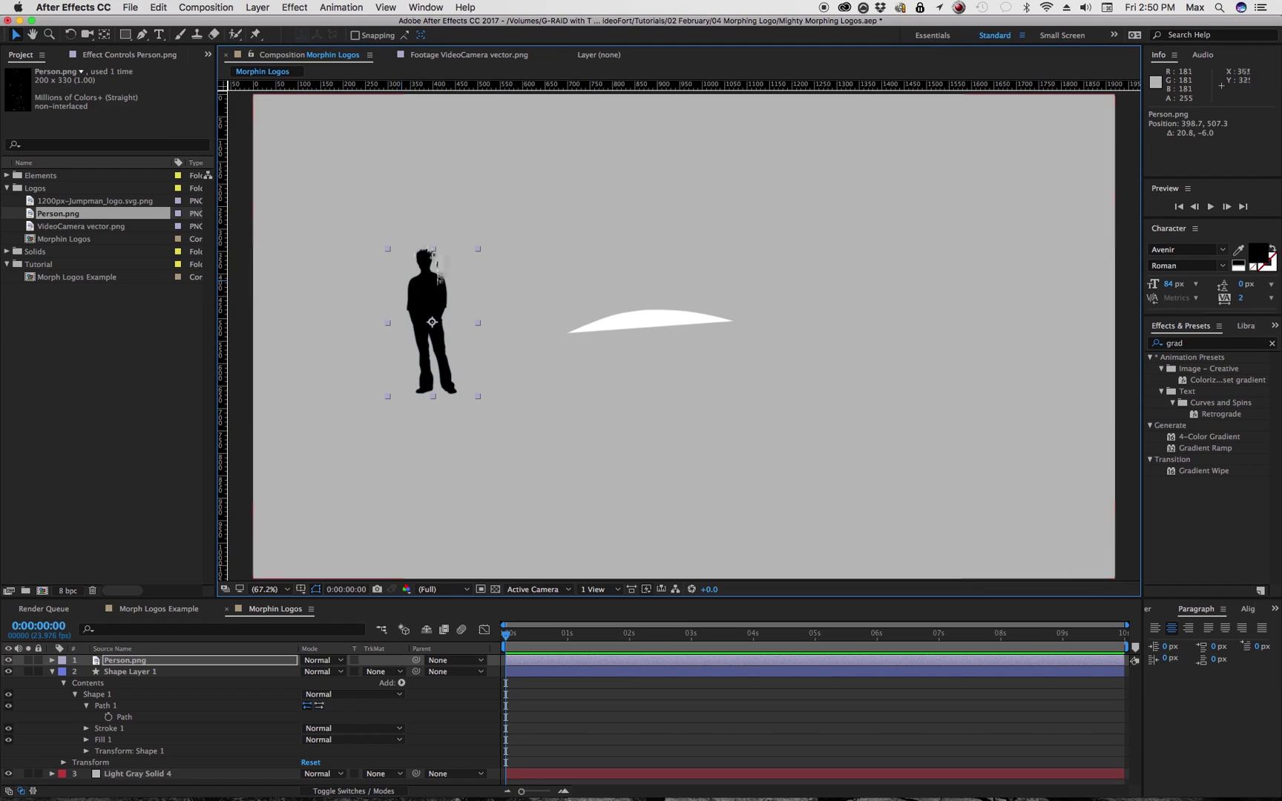
pyautogui.moveTo(423, 282); pyautogui.dragTo(415, 295)
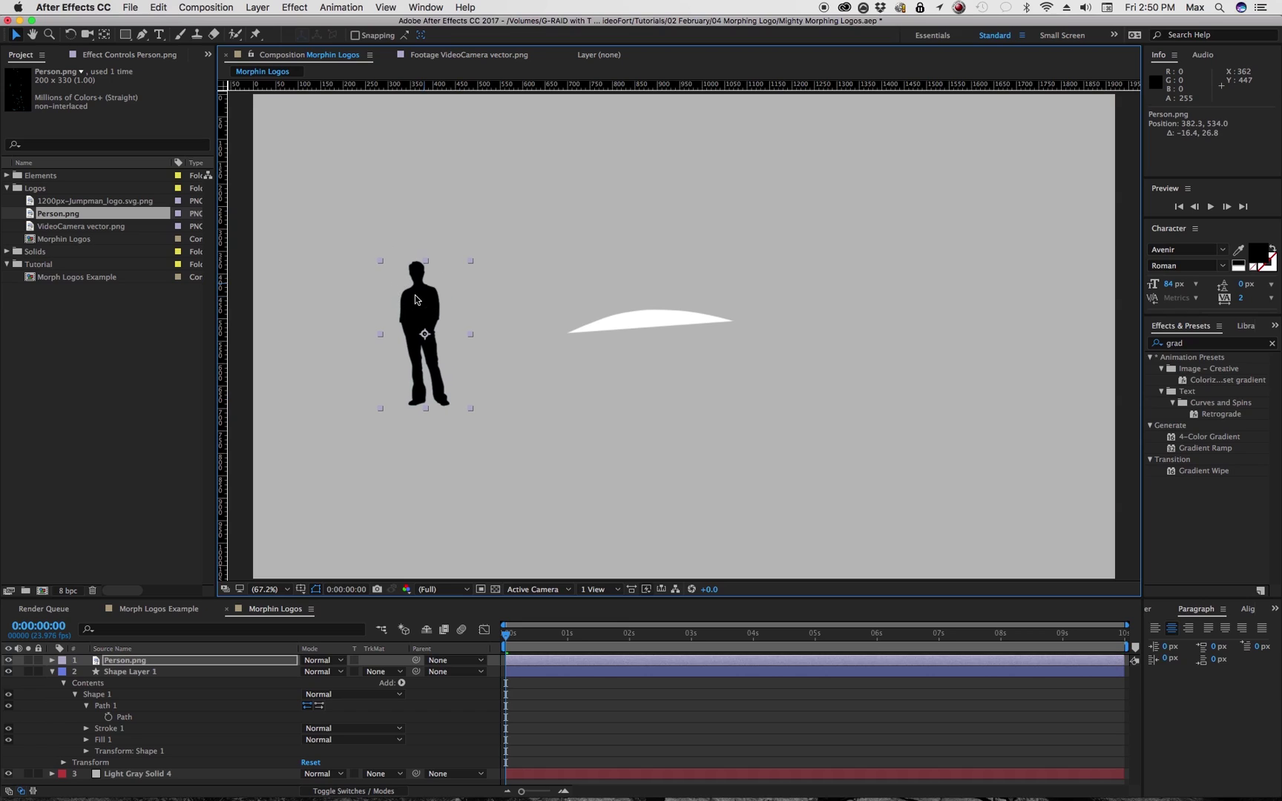
# Auto-trace Person.png from its alpha channel on the current frame.
pyautogui.click(261, 9)
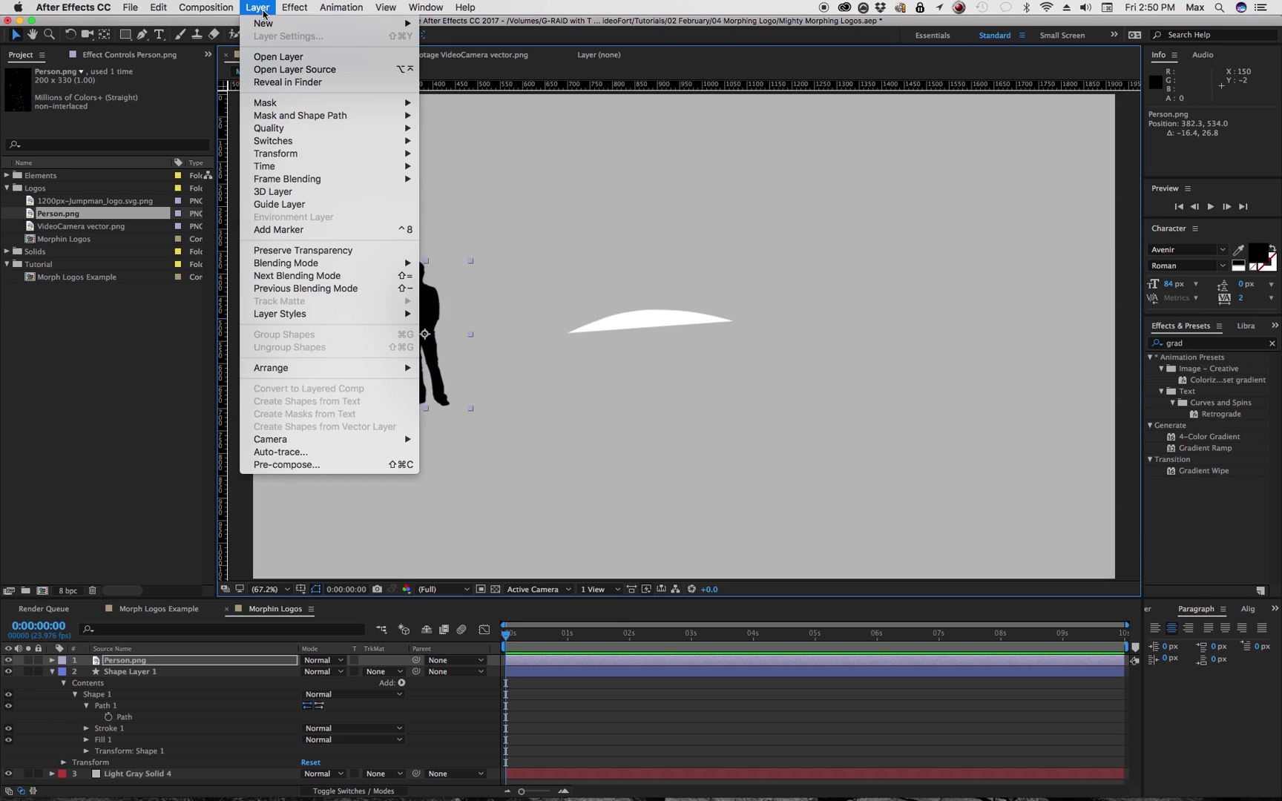
pyautogui.click(293, 454)
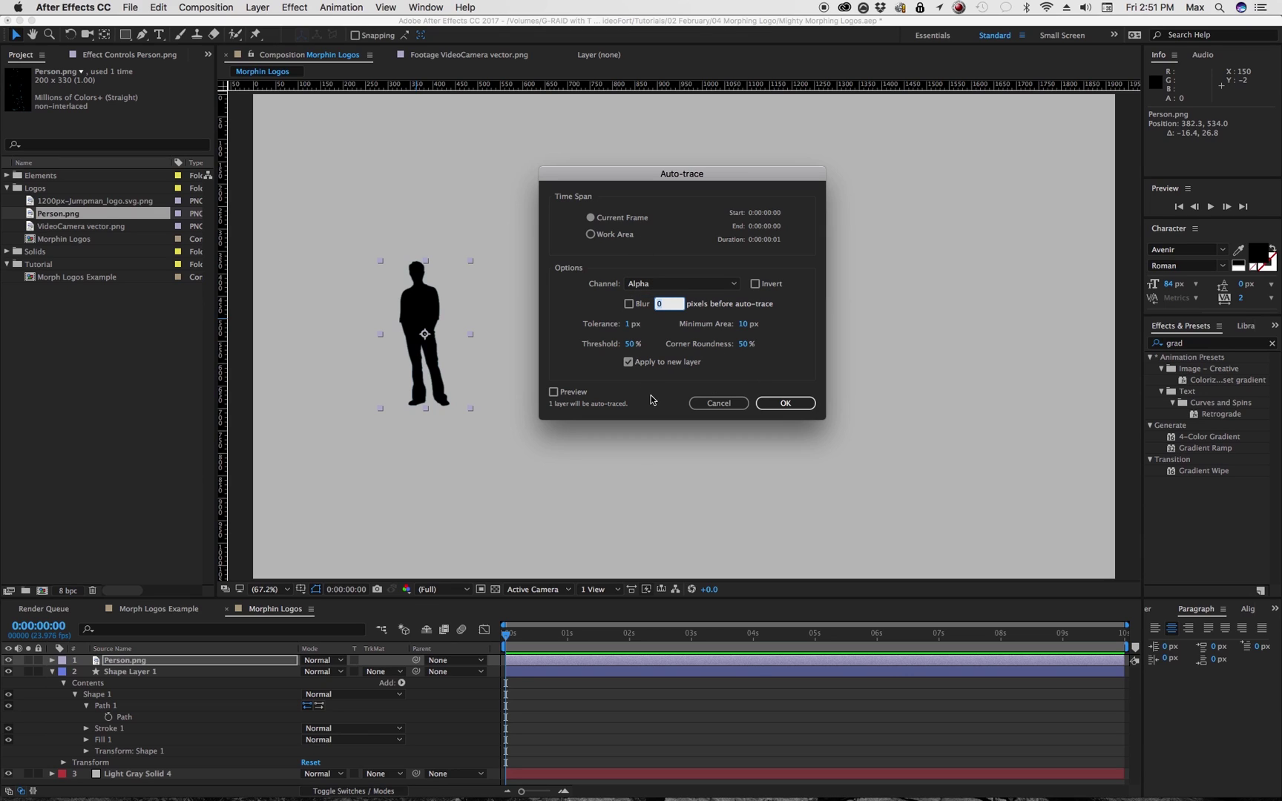
pyautogui.click(781, 403)
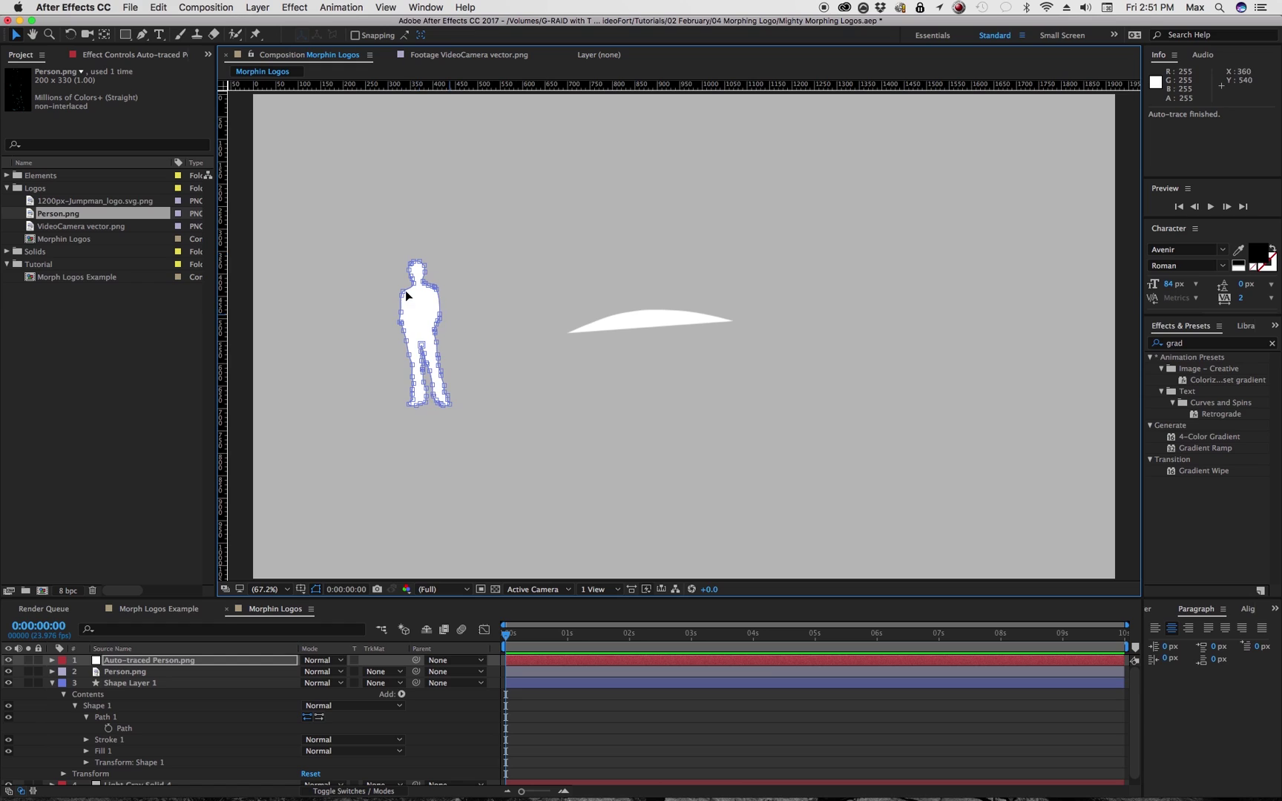
# Copy the Mask Path of the Auto-traced Person.png layer's Mask 1.
pyautogui.click(9, 660)
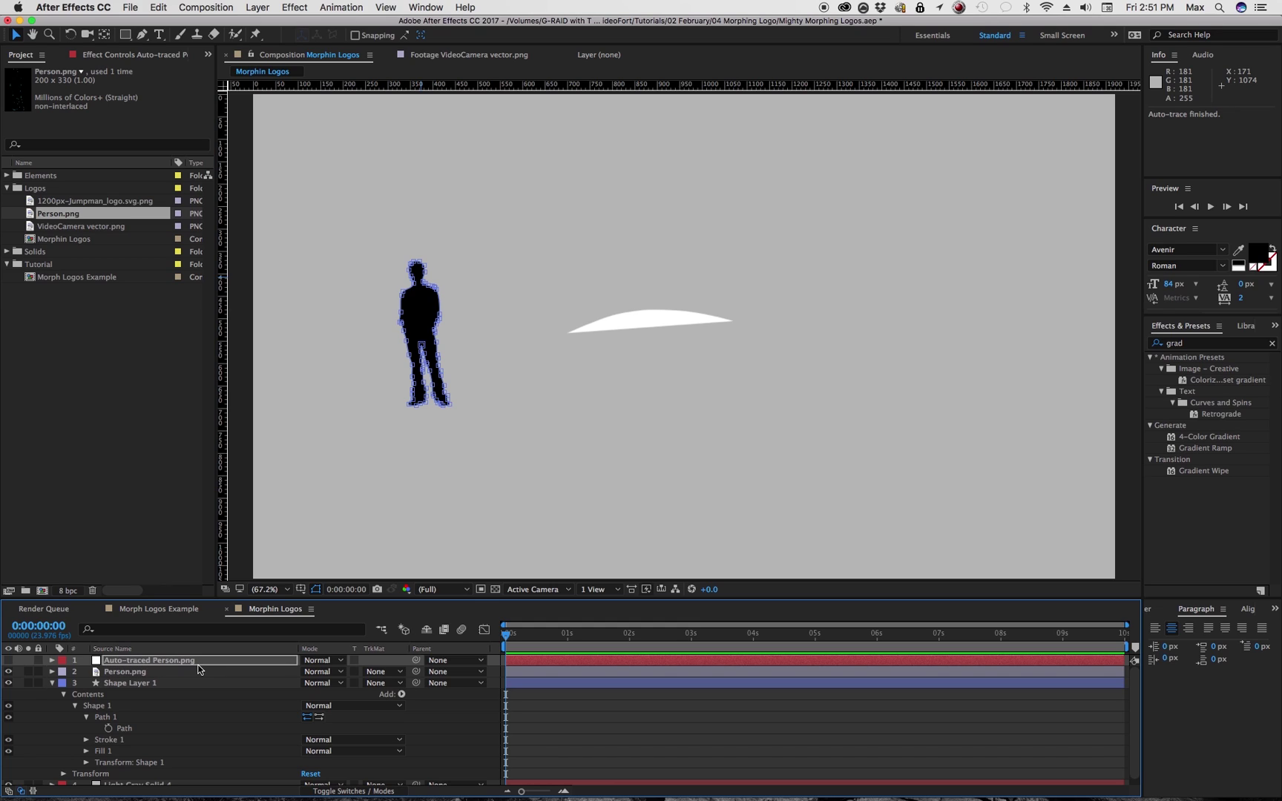
pyautogui.click(52, 661)
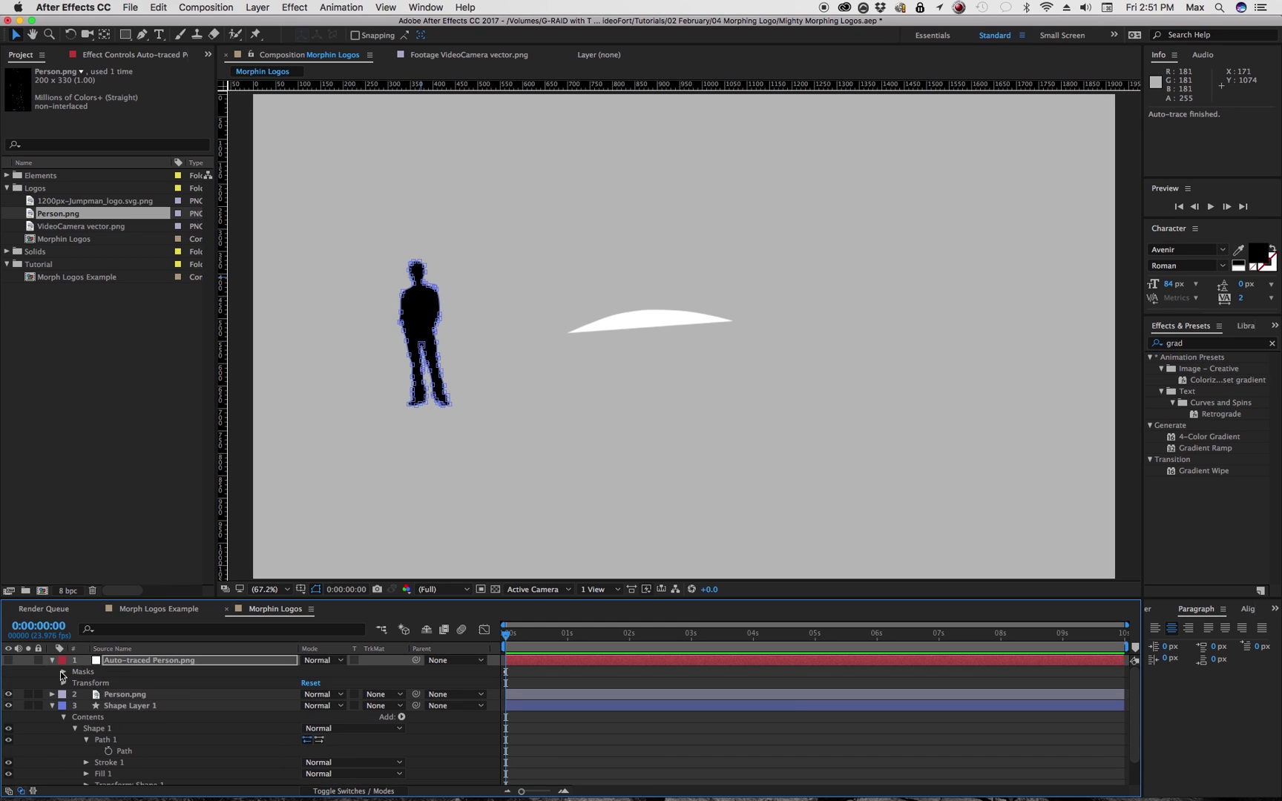
pyautogui.click(63, 672)
pyautogui.click(74, 683)
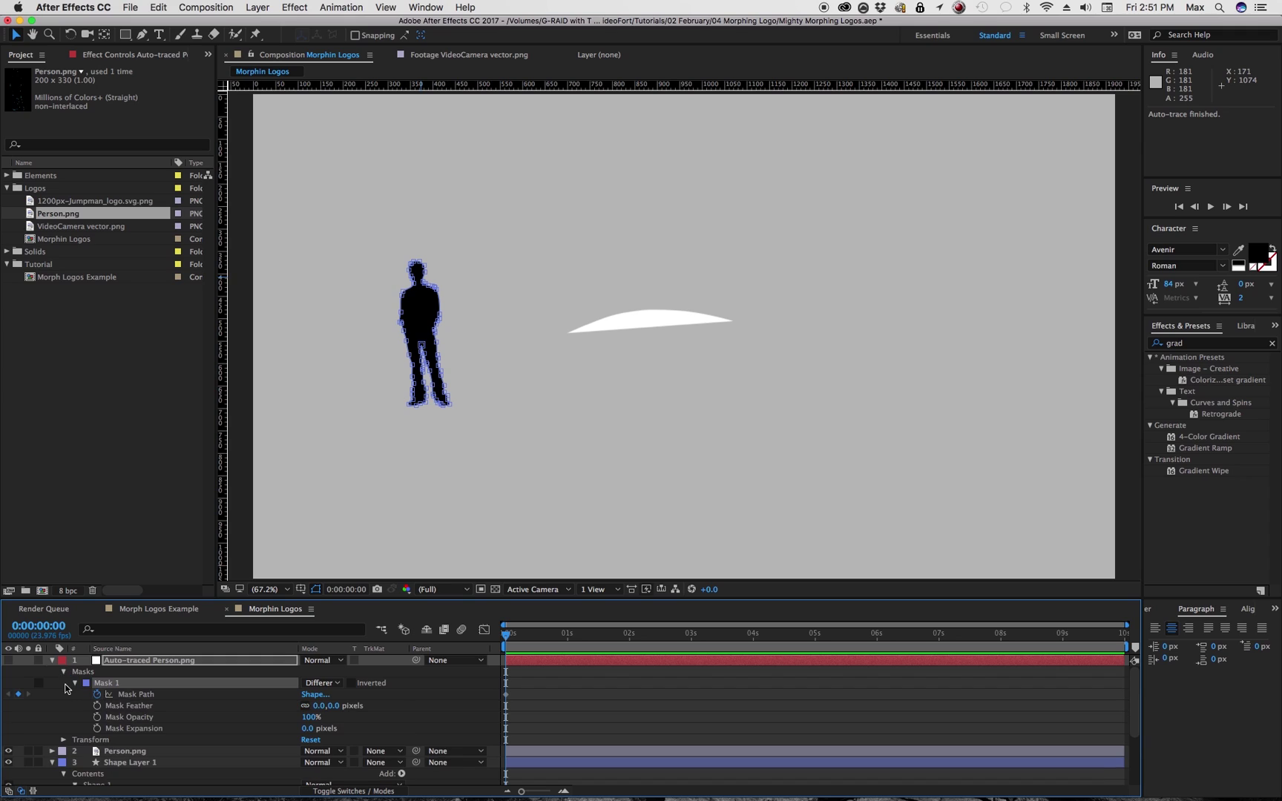
pyautogui.click(141, 694)
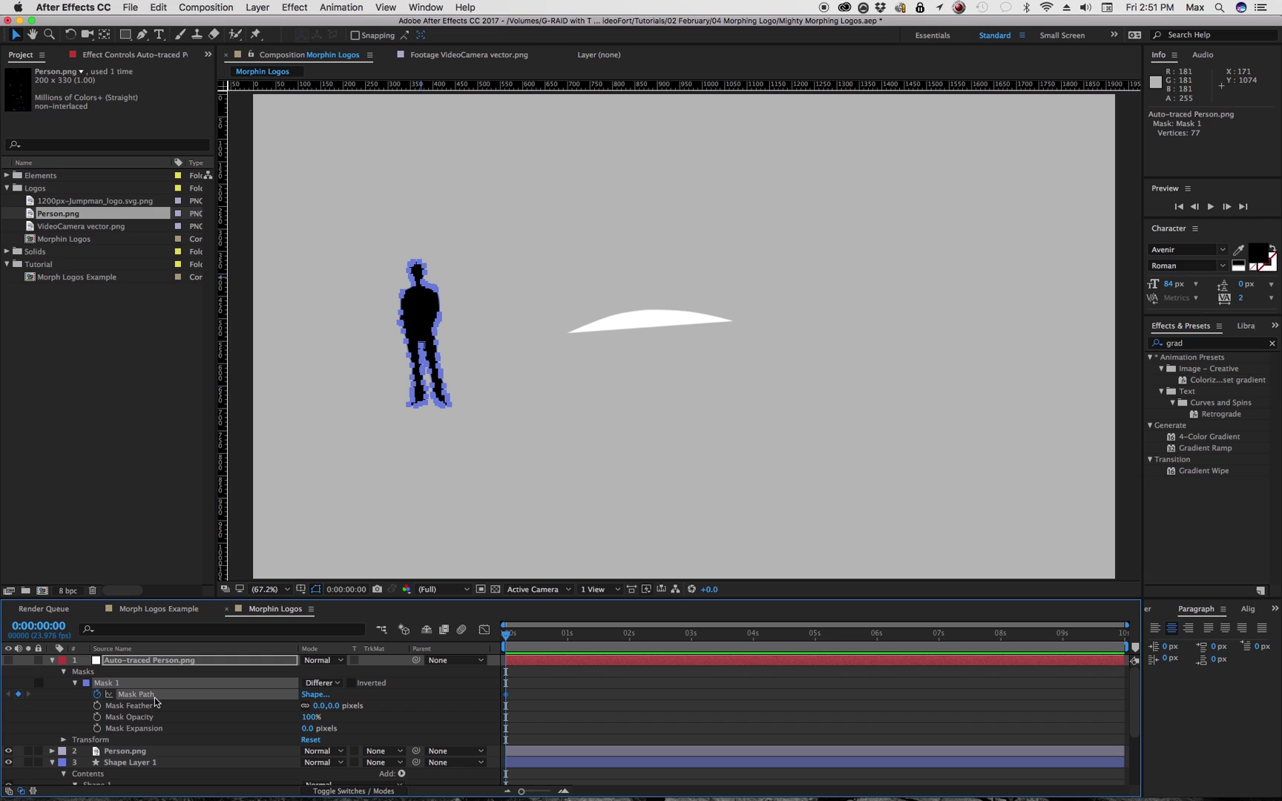
pyautogui.press('super+c')
# Paste the person outline into Shape Layer 1's Path.
pyautogui.click(53, 661)
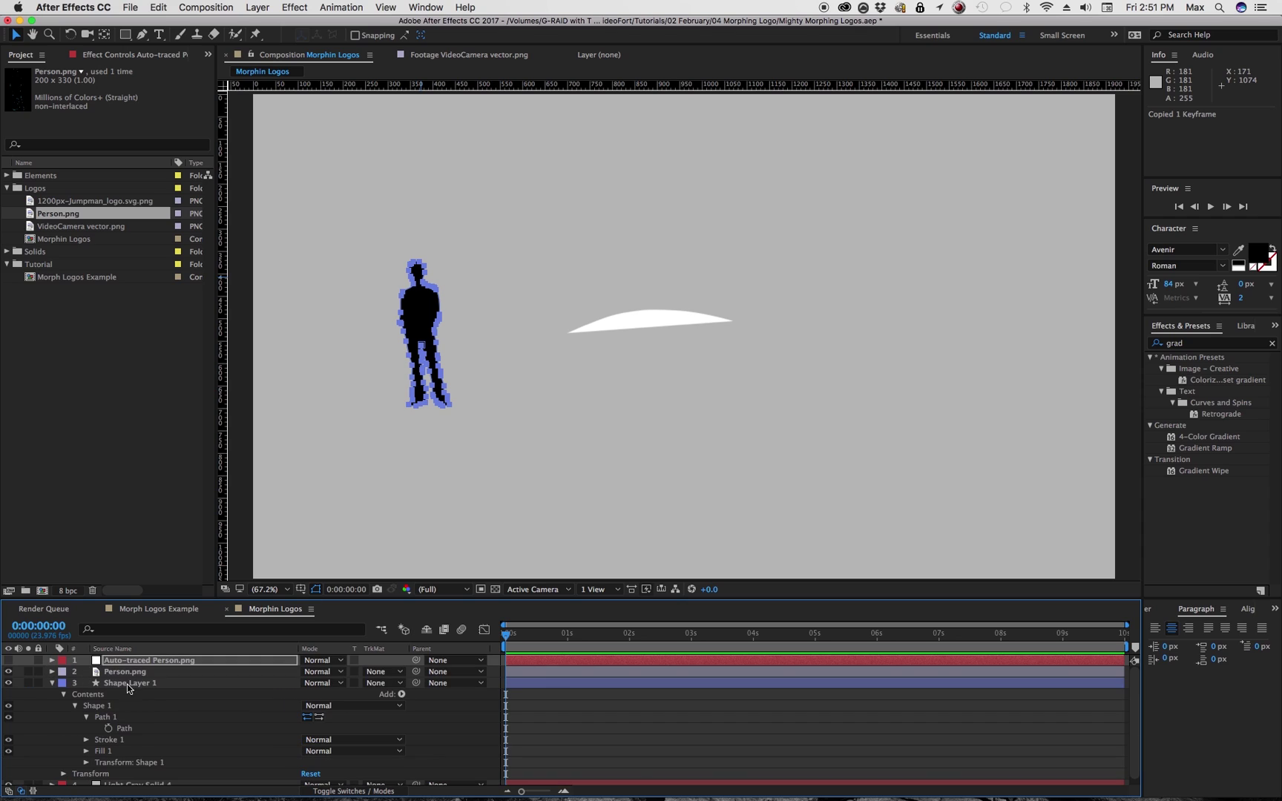
pyautogui.click(125, 731)
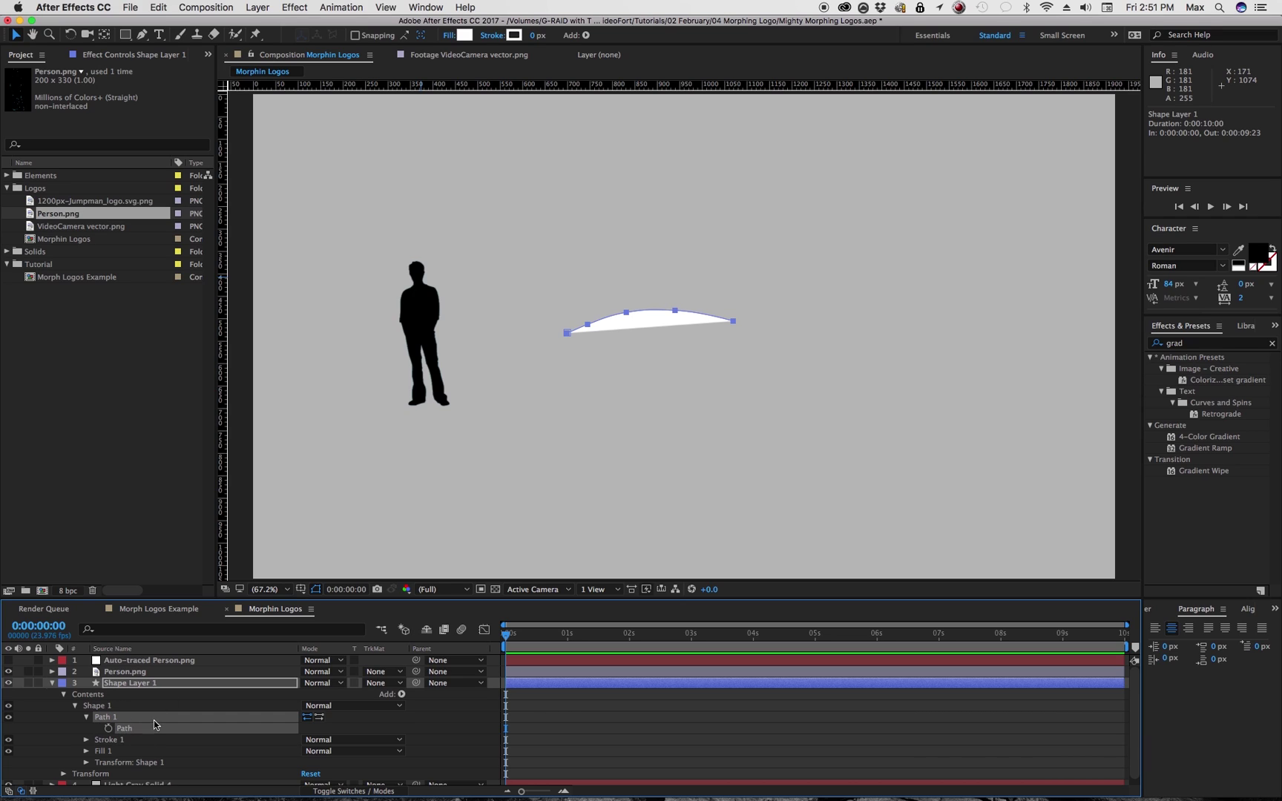
pyautogui.press('super+v')
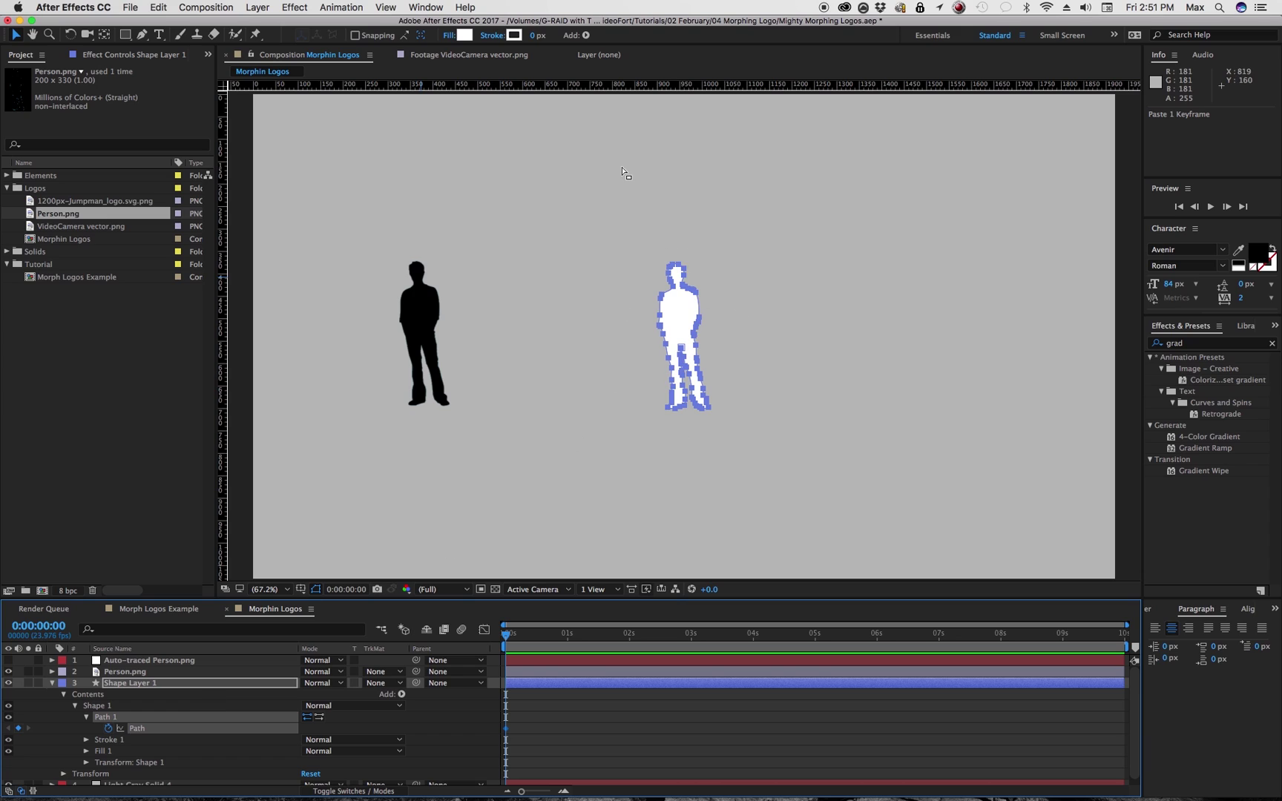
# Select both person layers and hide the black Person.png silhouette.
pyautogui.click(524, 660)
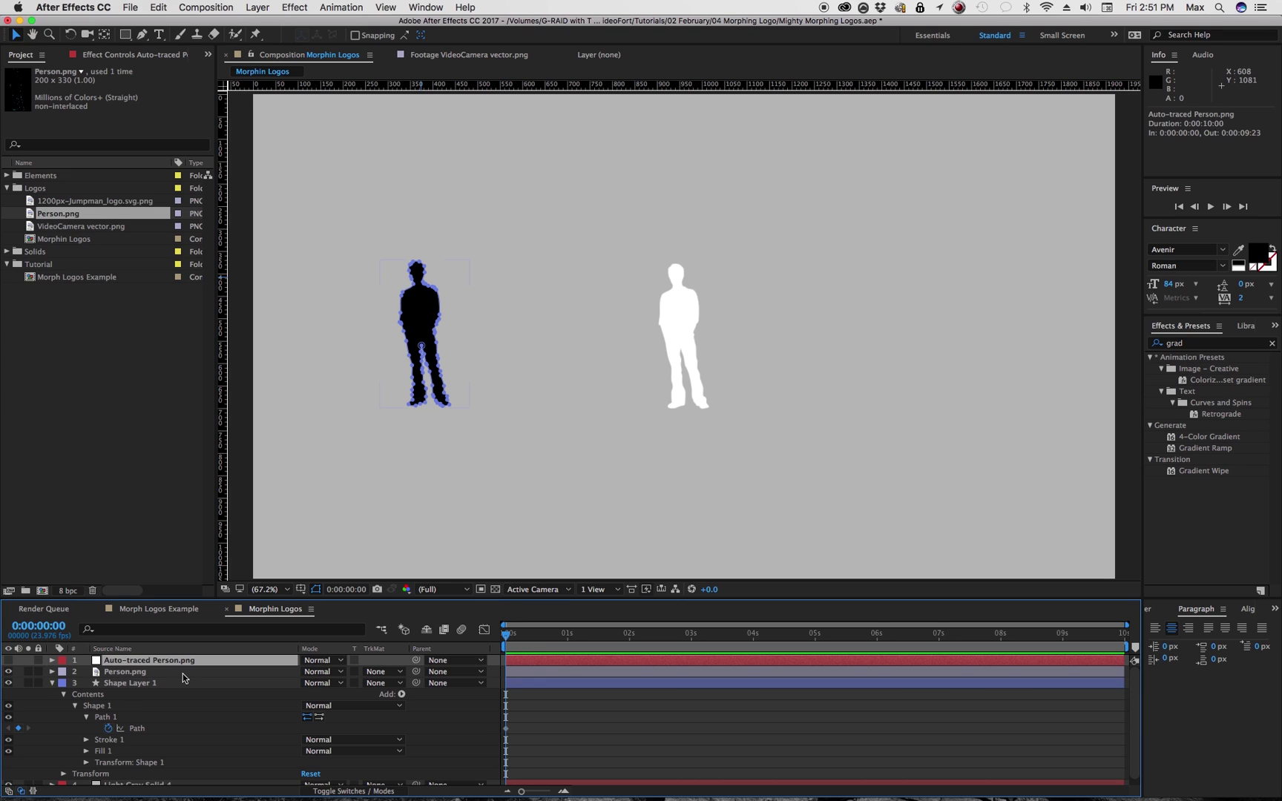
pyautogui.click(127, 672)
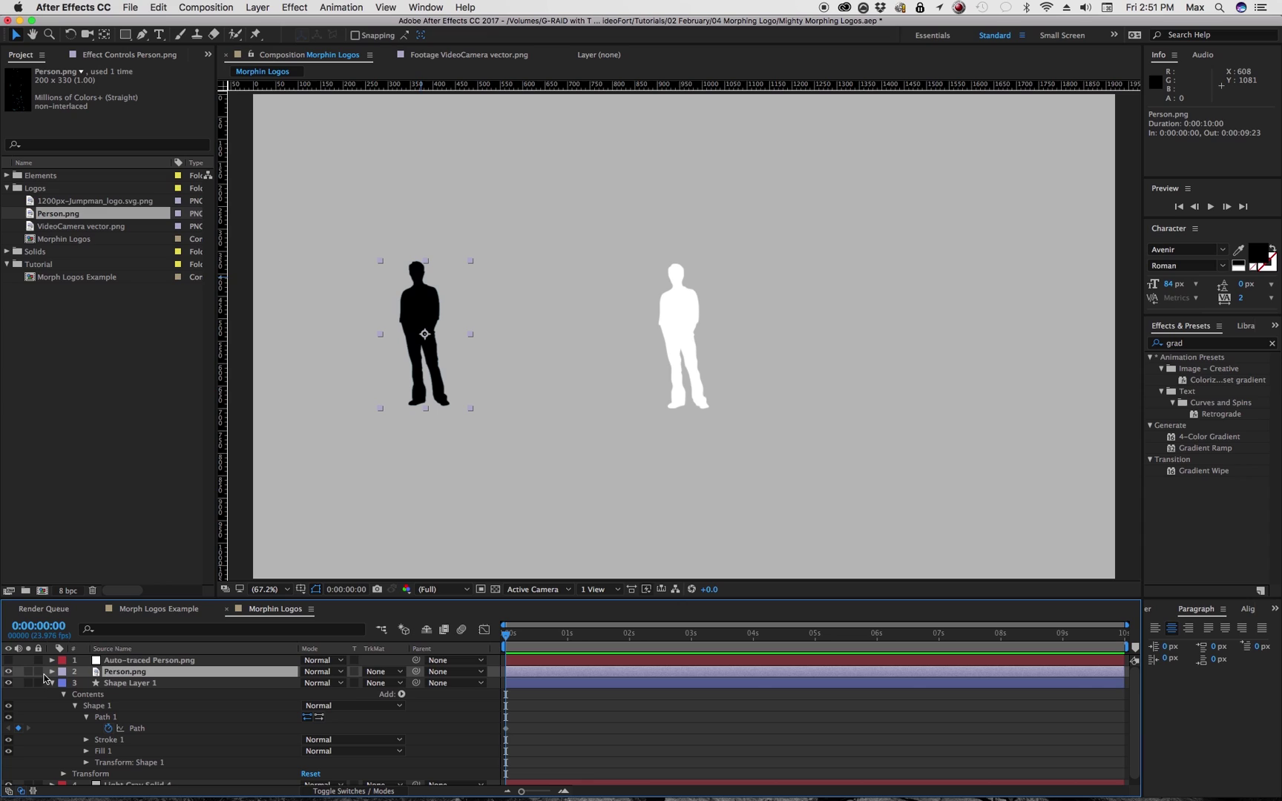
pyautogui.click(9, 671)
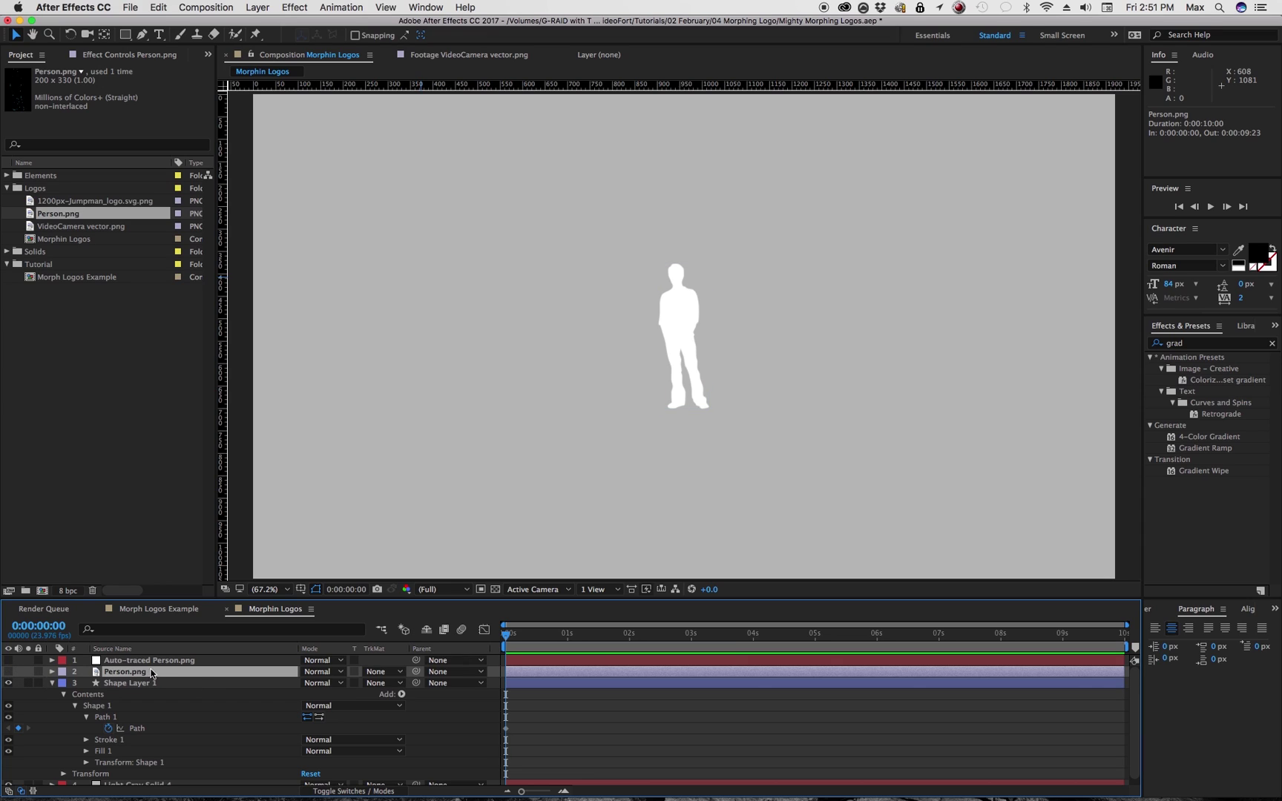
# Delete the Person.png and auto-traced person layers, then scrub to check the shape.
pyautogui.keyDown('shift'); pyautogui.click(170, 661); pyautogui.keyUp('shift')
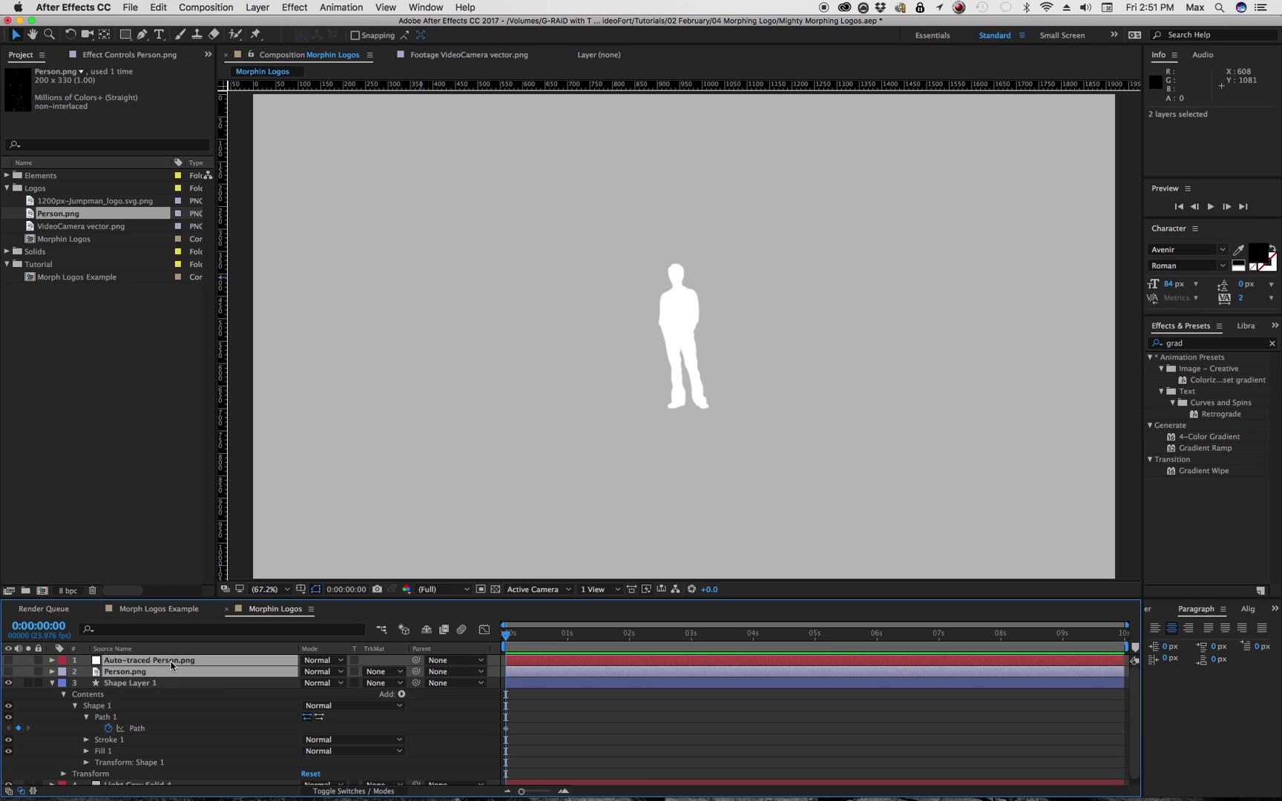
pyautogui.press('Delete')
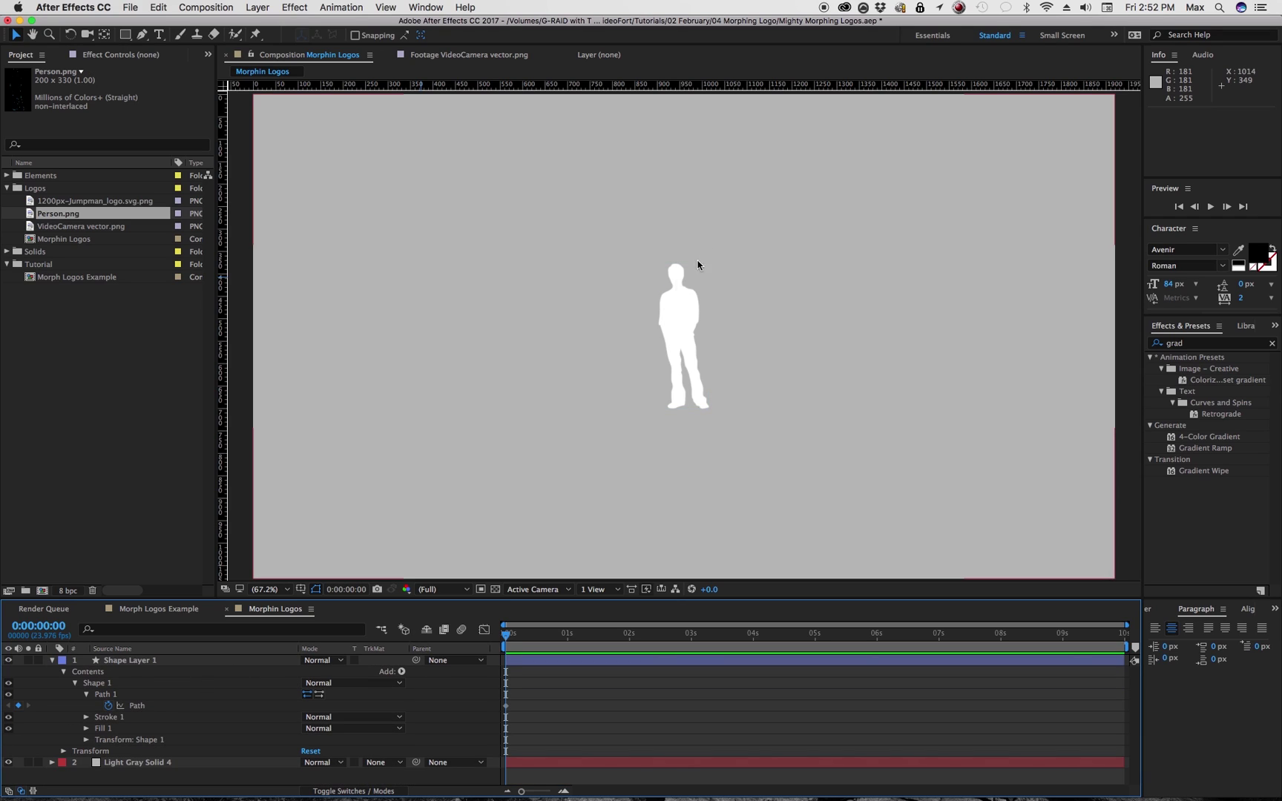
pyautogui.press('F2')
pyautogui.moveTo(521, 634)
pyautogui.mouseDown()
pyautogui.moveTo(675, 628)
pyautogui.moveTo(506, 638)
pyautogui.mouseUp()
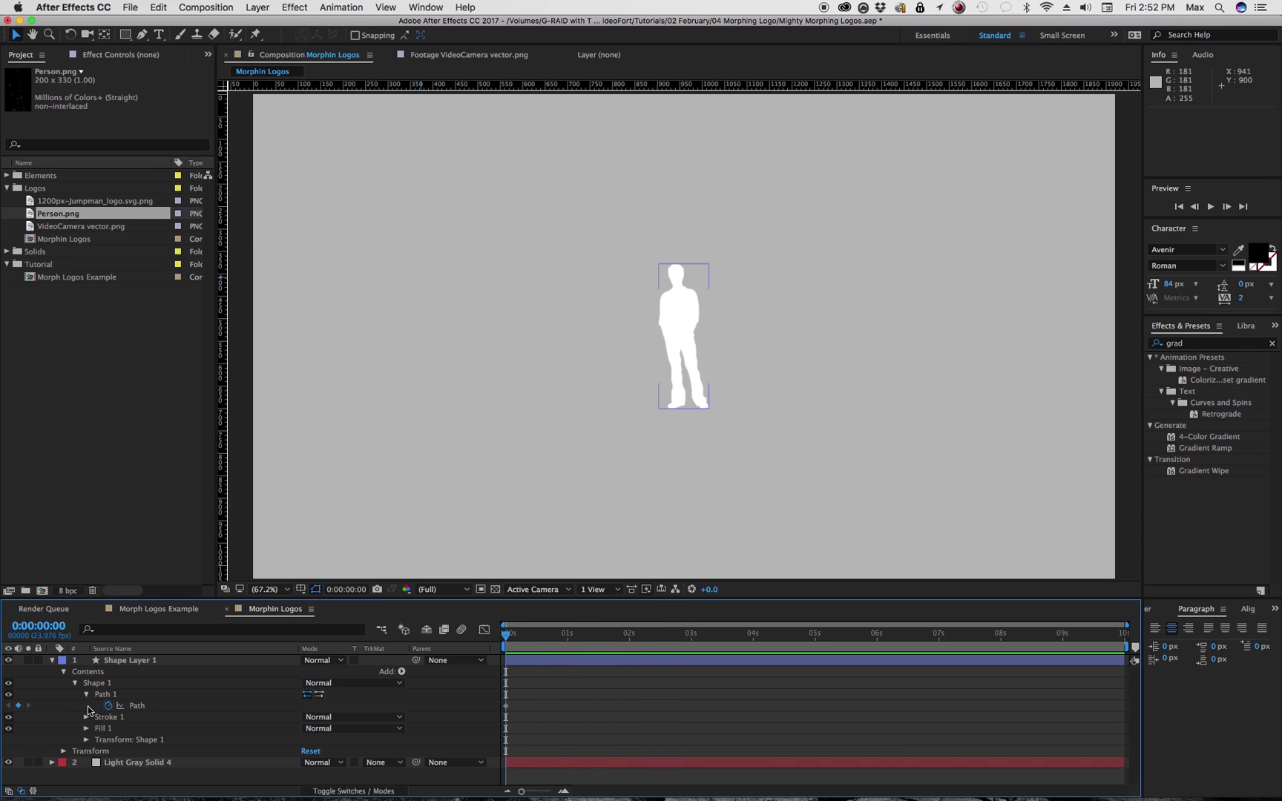
# Add a Path keyframe at one second to hold the person outline.
pyautogui.click(509, 711)
pyautogui.moveTo(539, 637); pyautogui.dragTo(568, 636)
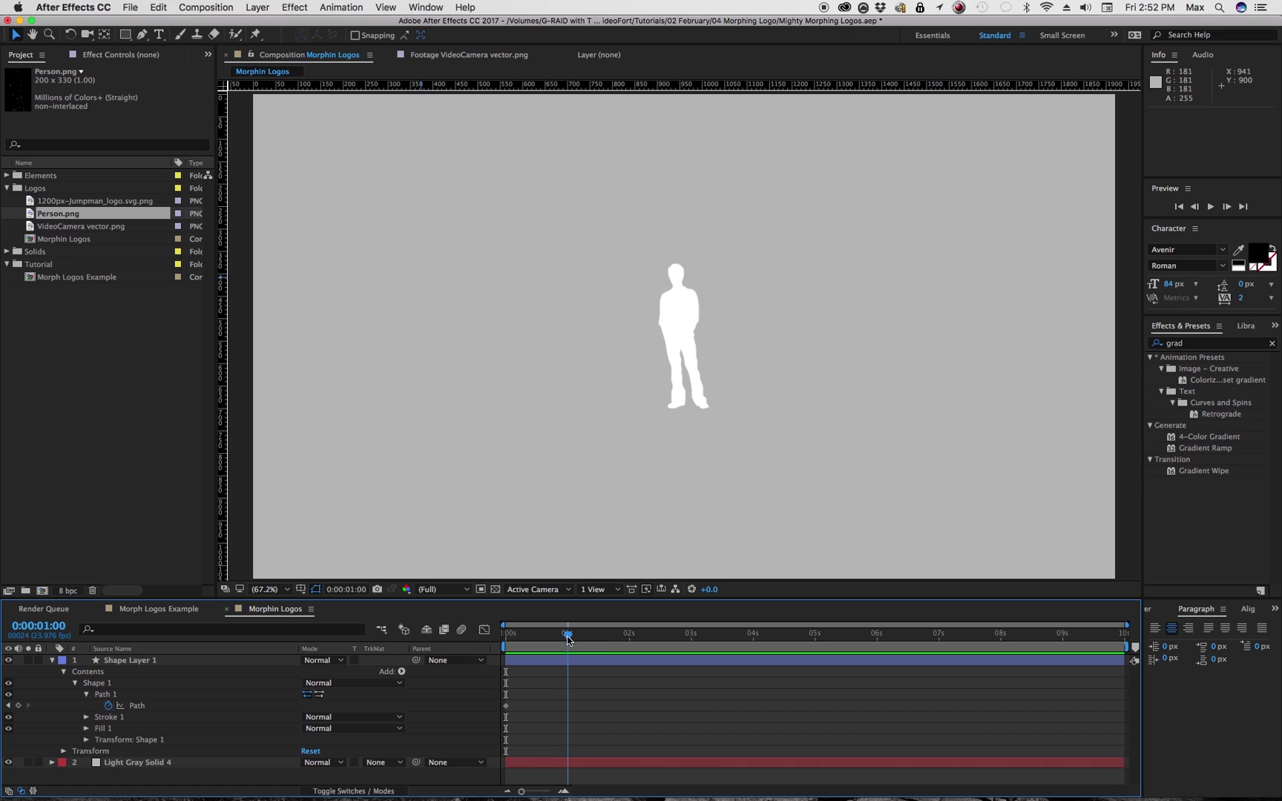
pyautogui.click(19, 706)
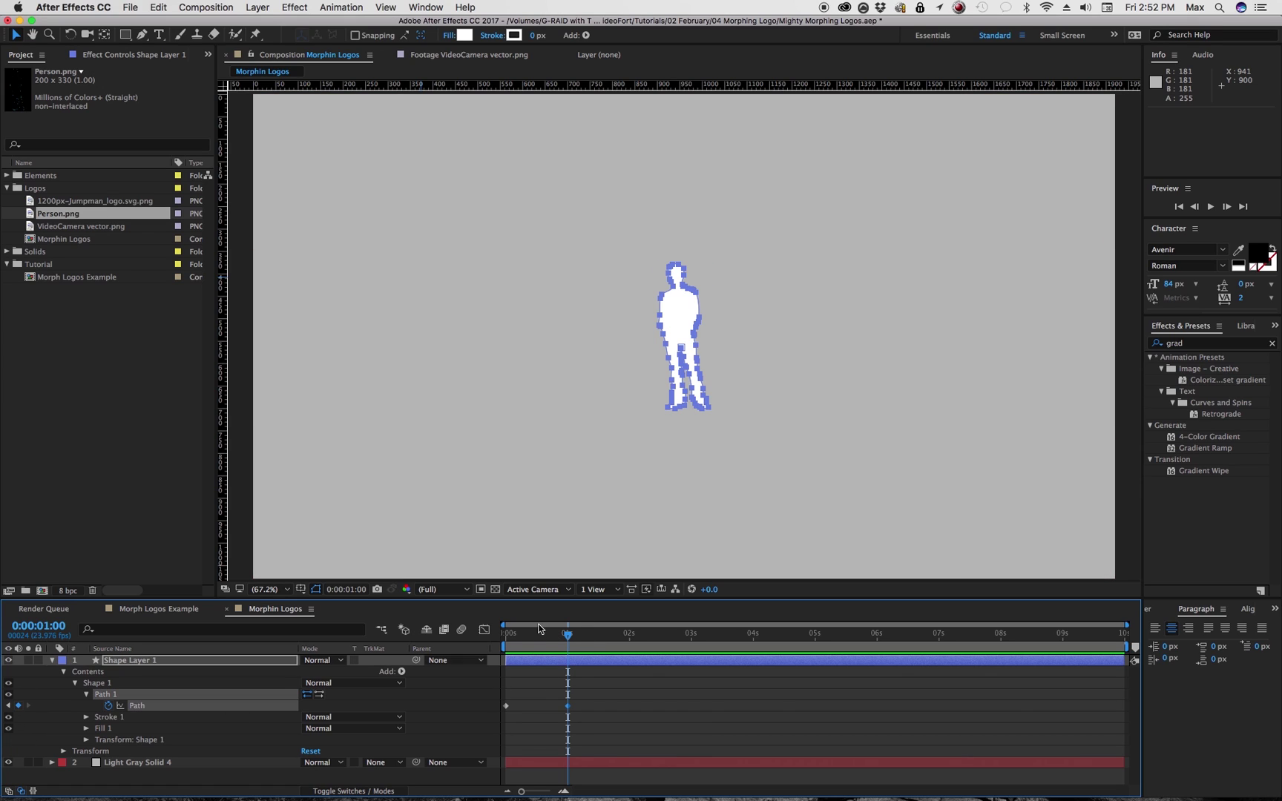
# Move the playhead to two seconds and select VideoCamera vector.png in the Project panel.
pyautogui.moveTo(545, 632); pyautogui.dragTo(570, 636)
pyautogui.click(630, 637)
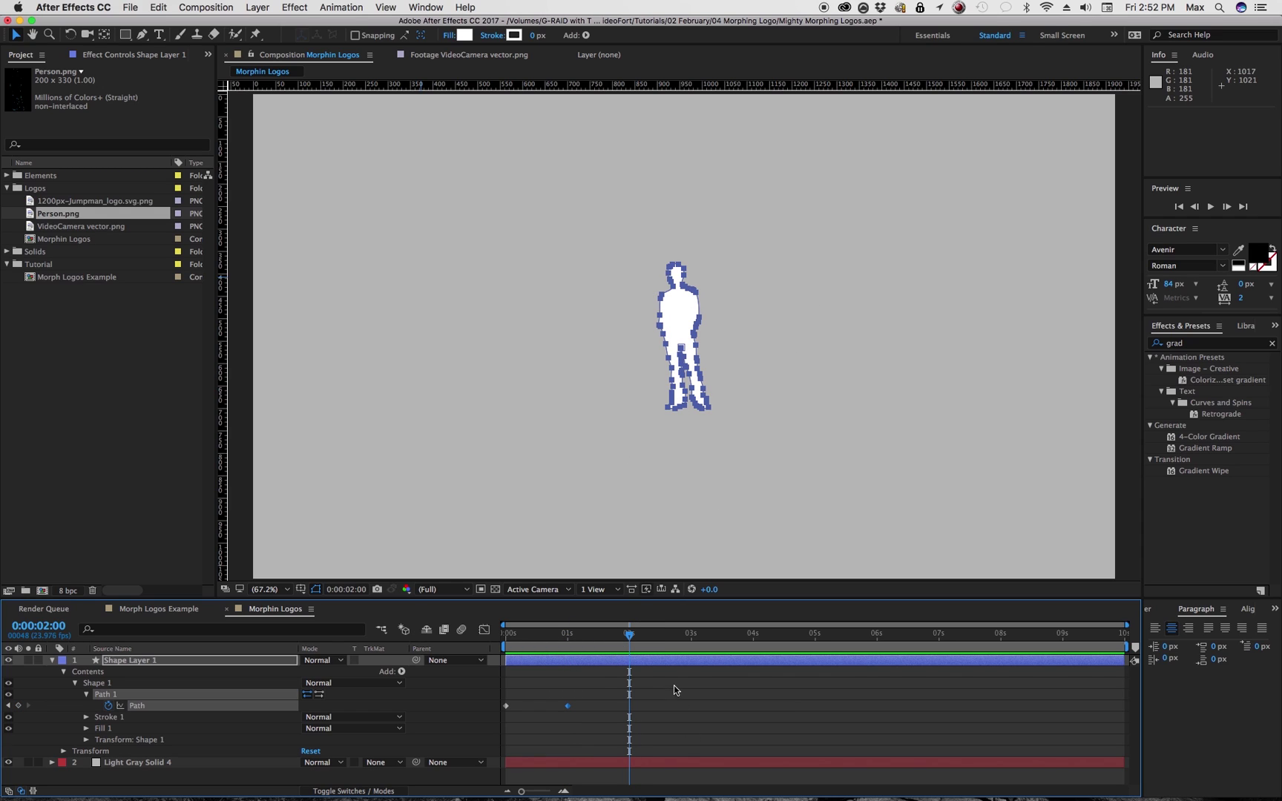
pyautogui.click(655, 675)
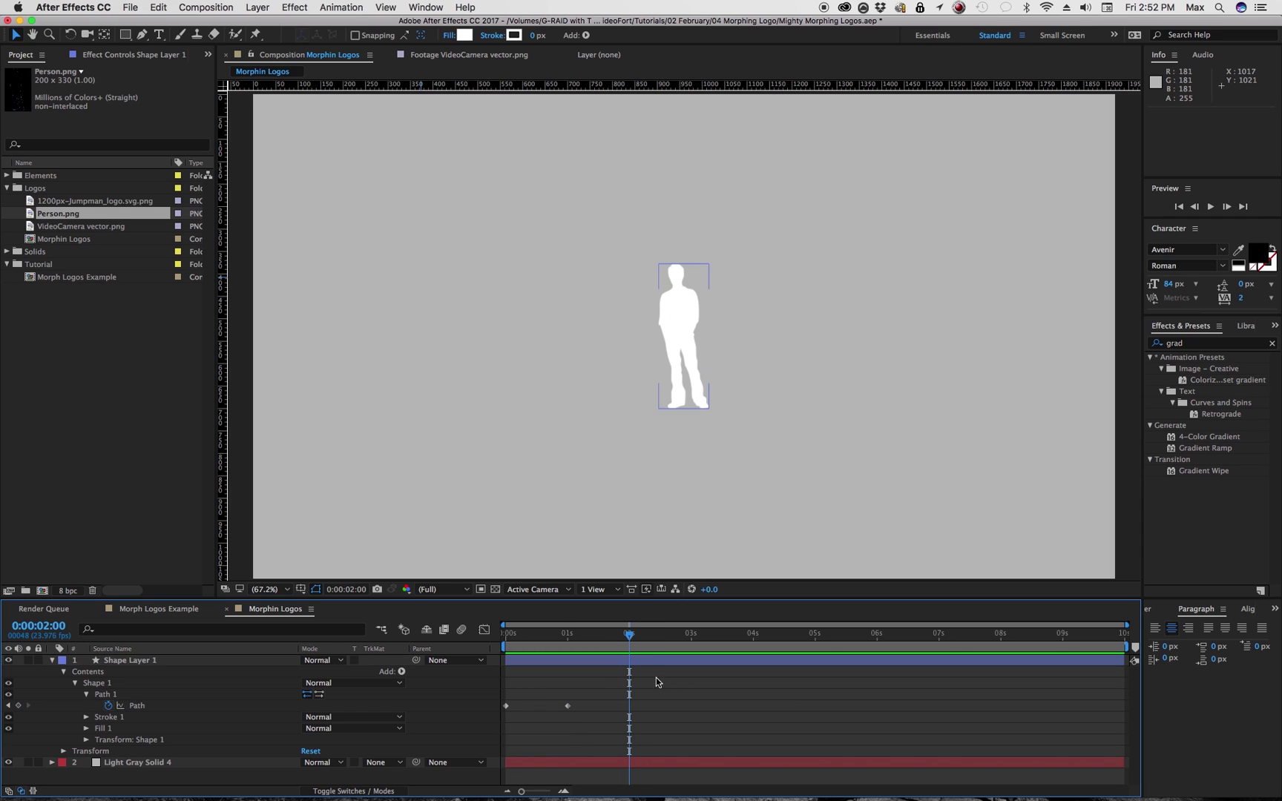
pyautogui.click(56, 229)
# Drag VideoCamera vector.png into the comp and select its layer.
pyautogui.moveTo(31, 230); pyautogui.dragTo(453, 324)
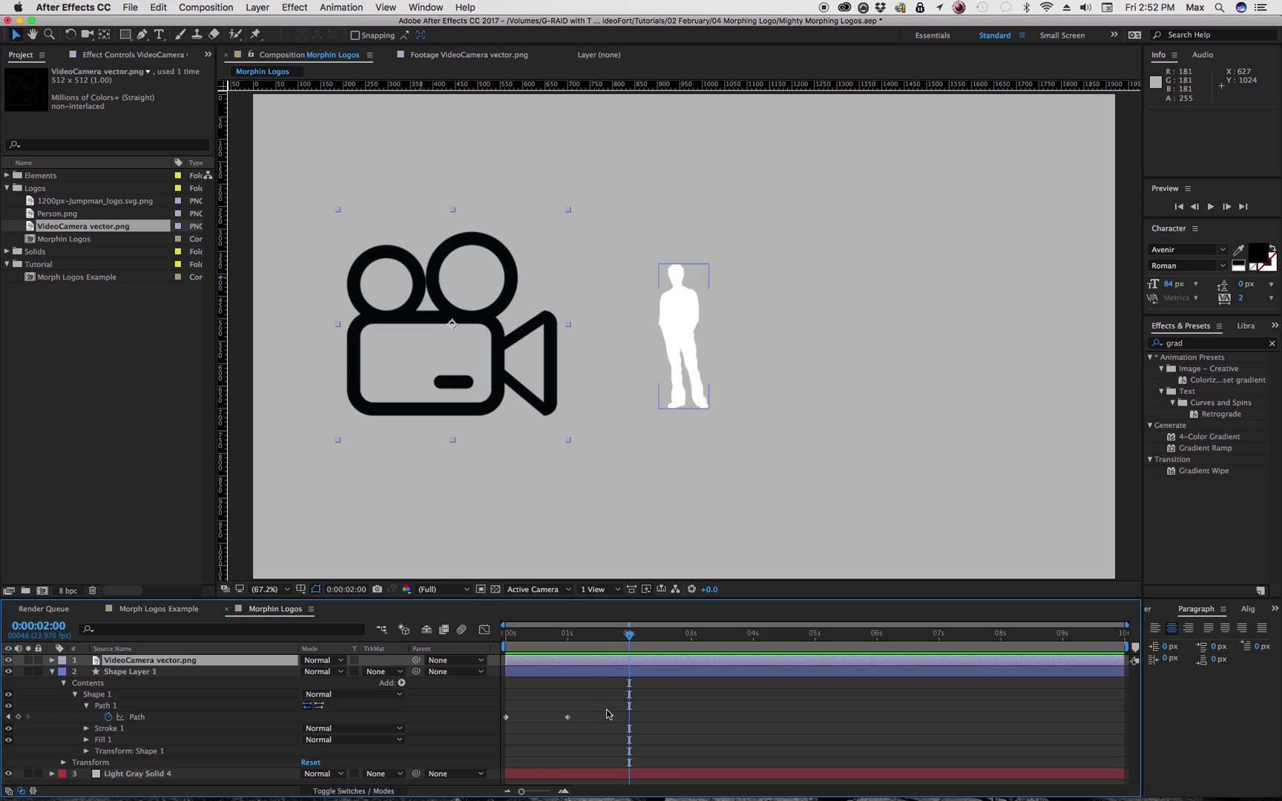
pyautogui.click(653, 671)
pyautogui.click(649, 662)
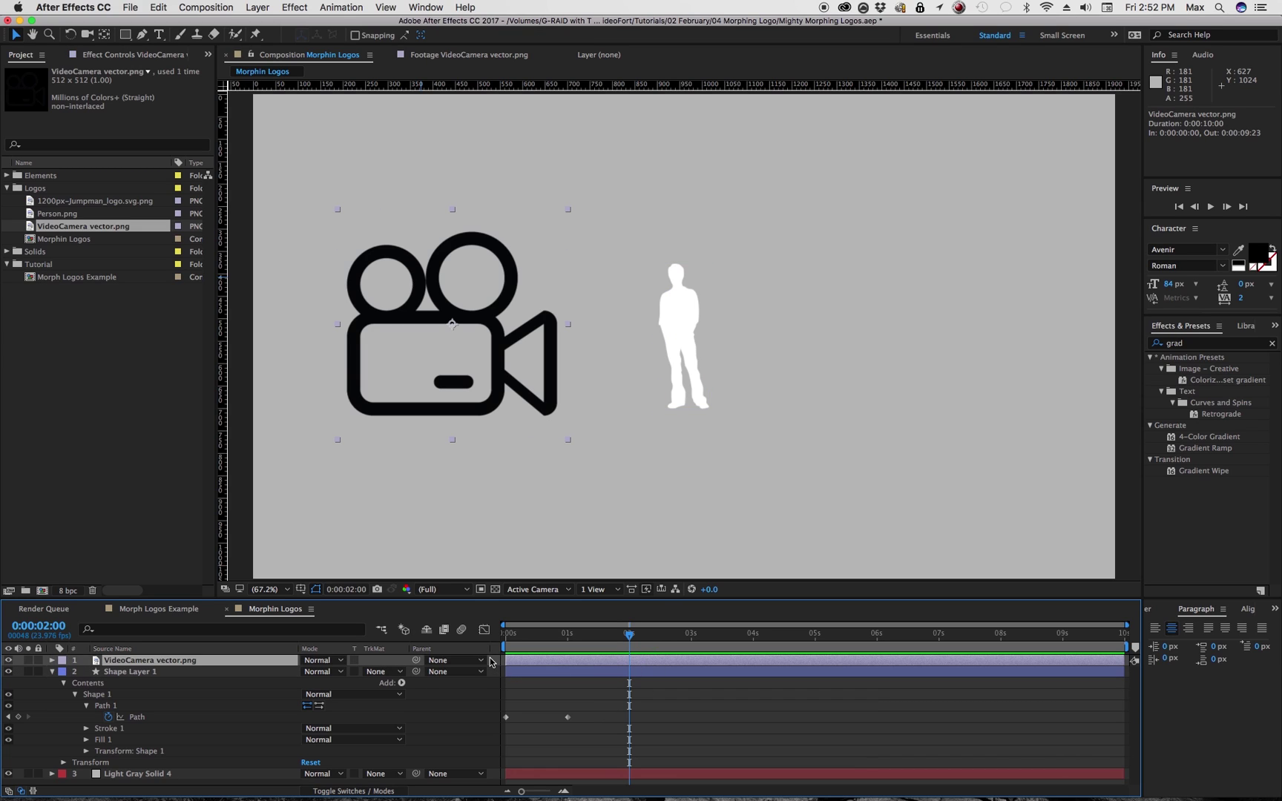
# Auto-trace the video camera layer with Preview enabled onto a new layer.
pyautogui.click(257, 8)
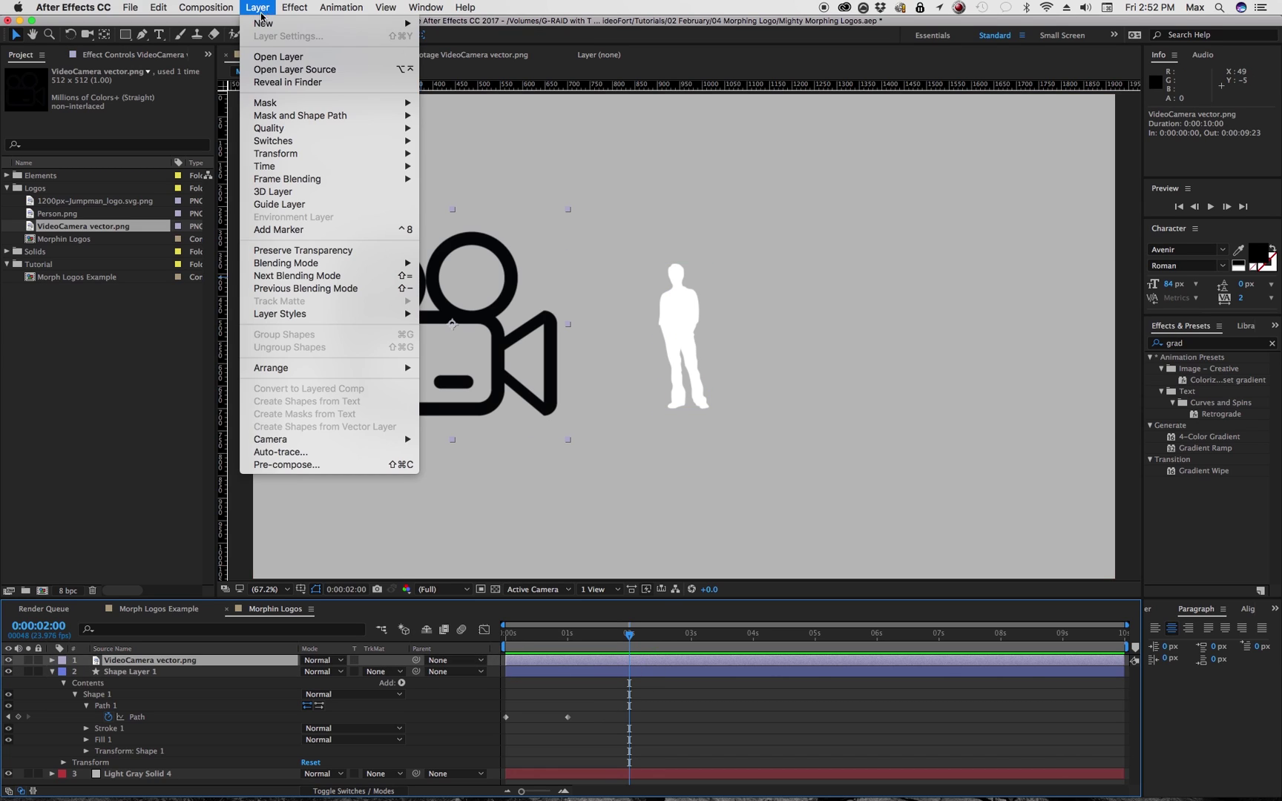
pyautogui.click(301, 454)
pyautogui.moveTo(572, 172); pyautogui.dragTo(694, 147)
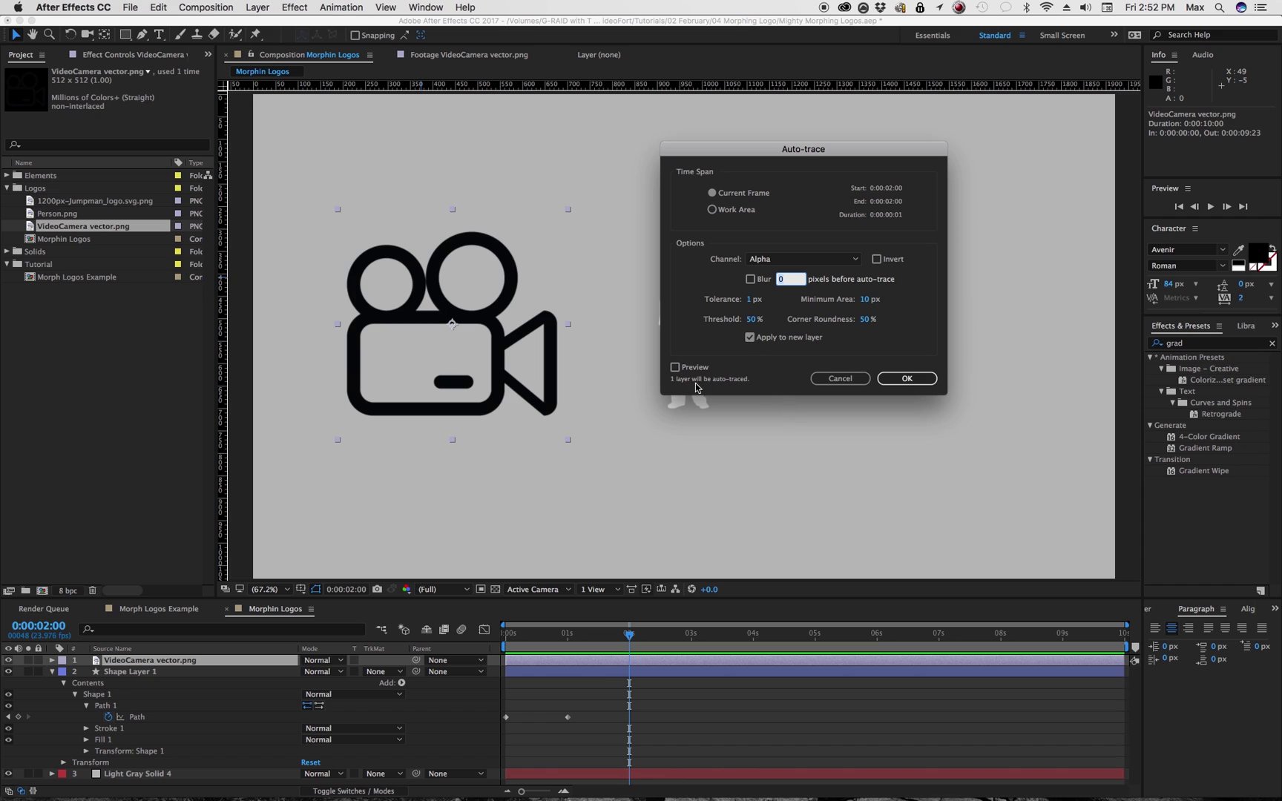
pyautogui.click(675, 367)
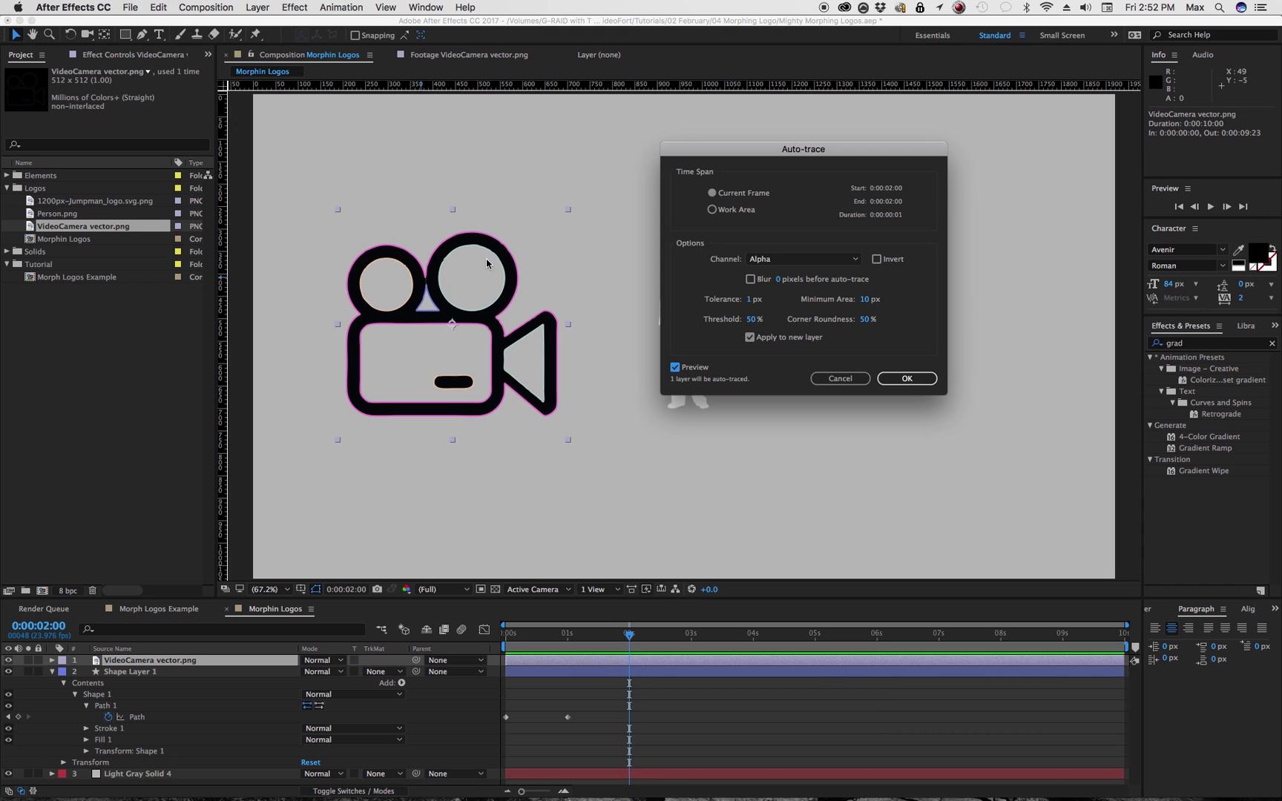
pyautogui.click(906, 378)
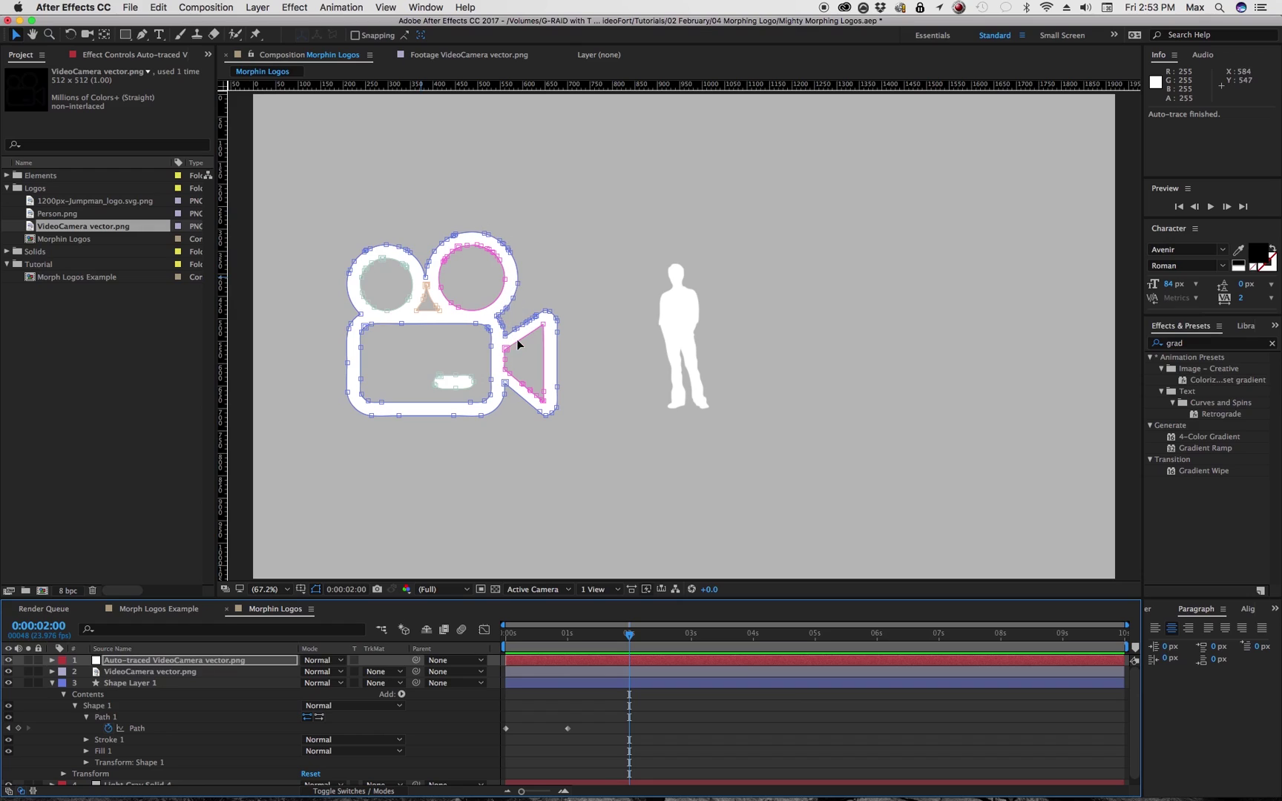
# Select Masks 2 through 7 of the Auto-traced VideoCamera layer and delete them, keeping Mask 1.
pyautogui.click(52, 660)
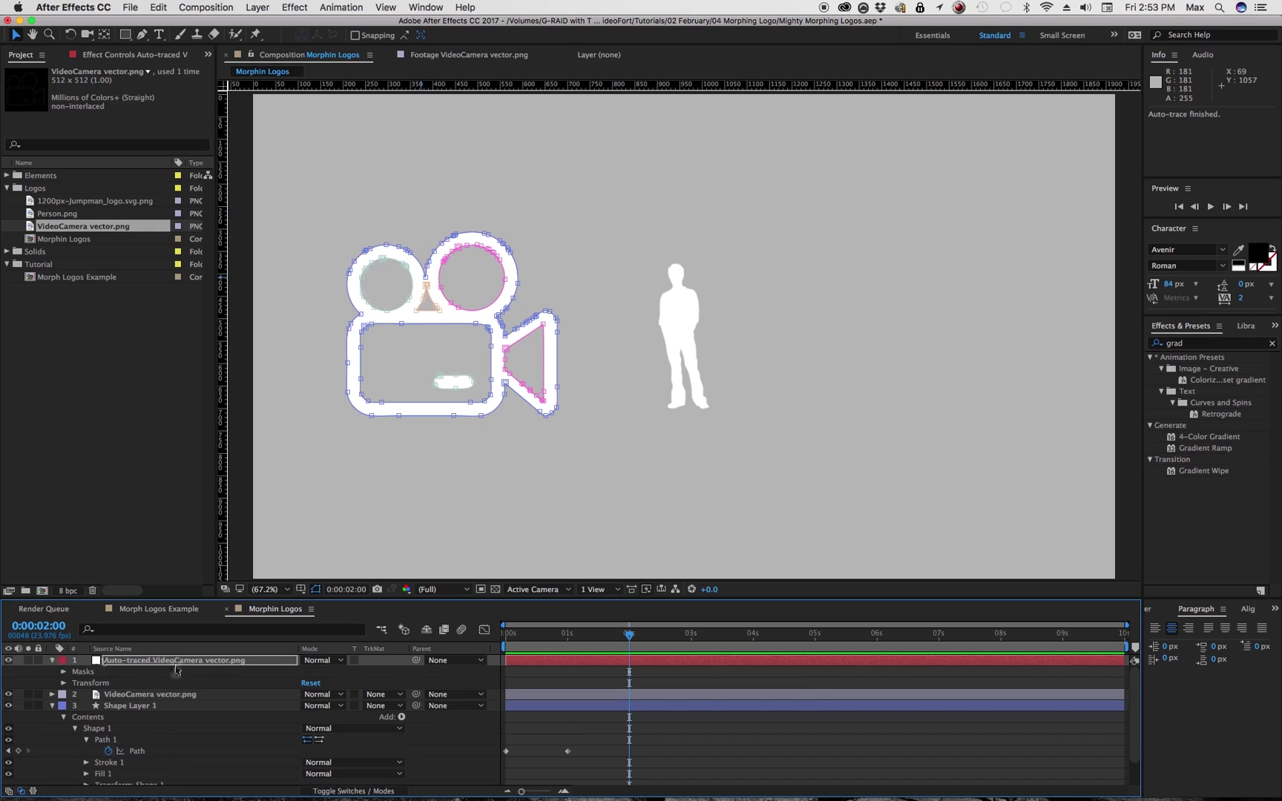
pyautogui.click(62, 672)
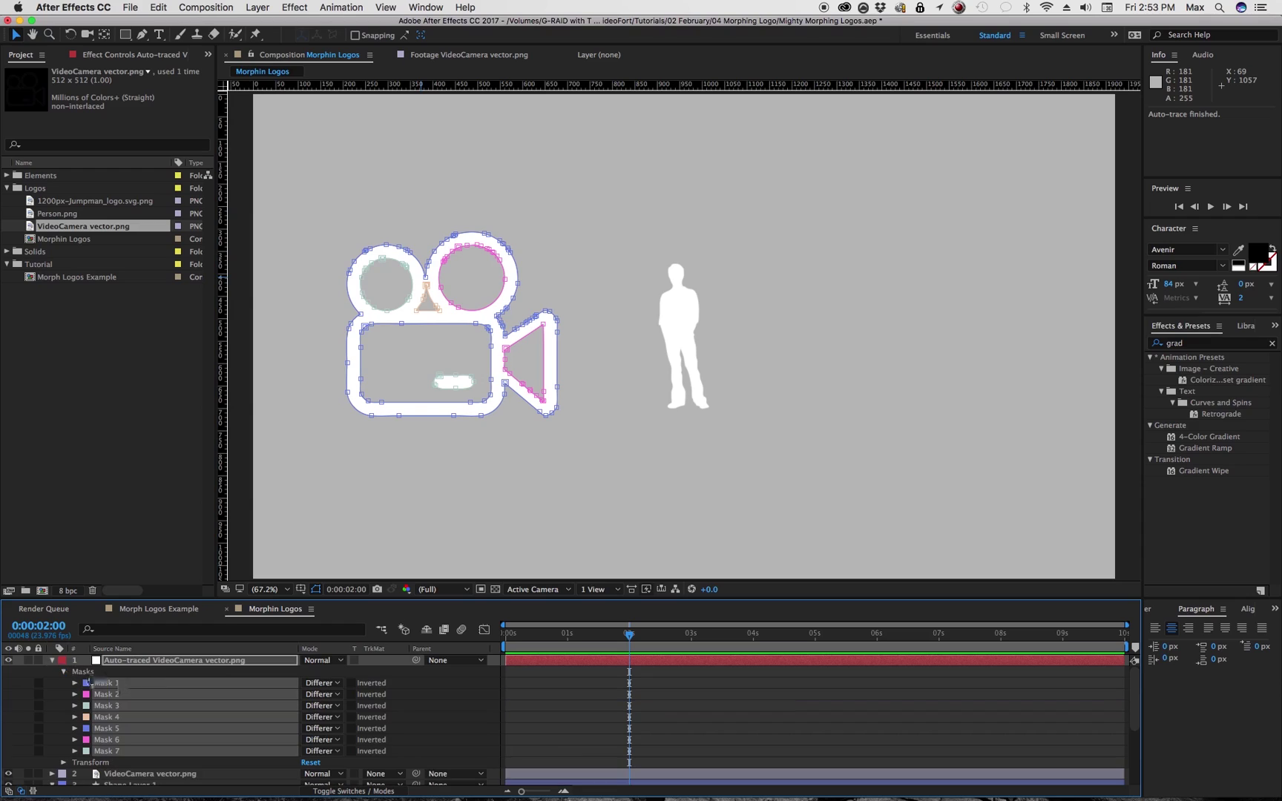
pyautogui.click(134, 678)
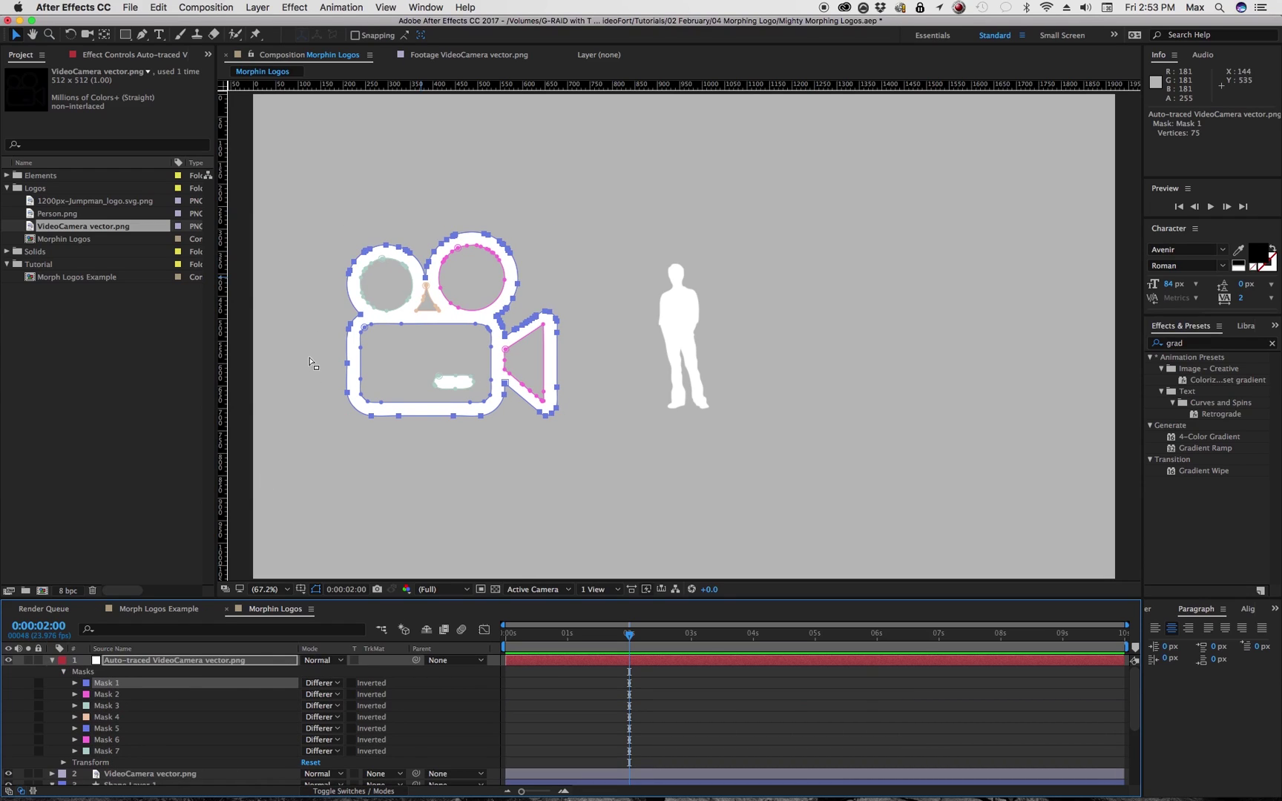
pyautogui.click(107, 695)
pyautogui.click(115, 706)
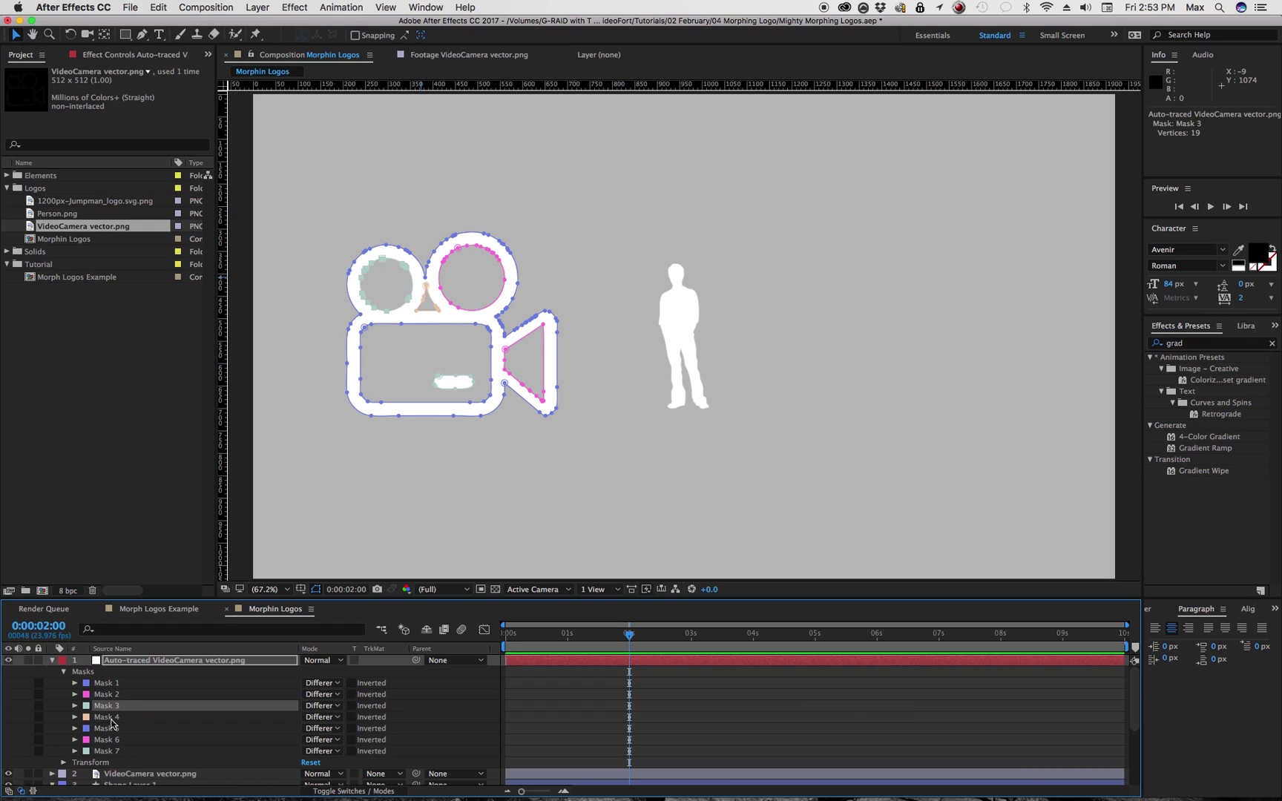
pyautogui.click(114, 718)
pyautogui.click(114, 750)
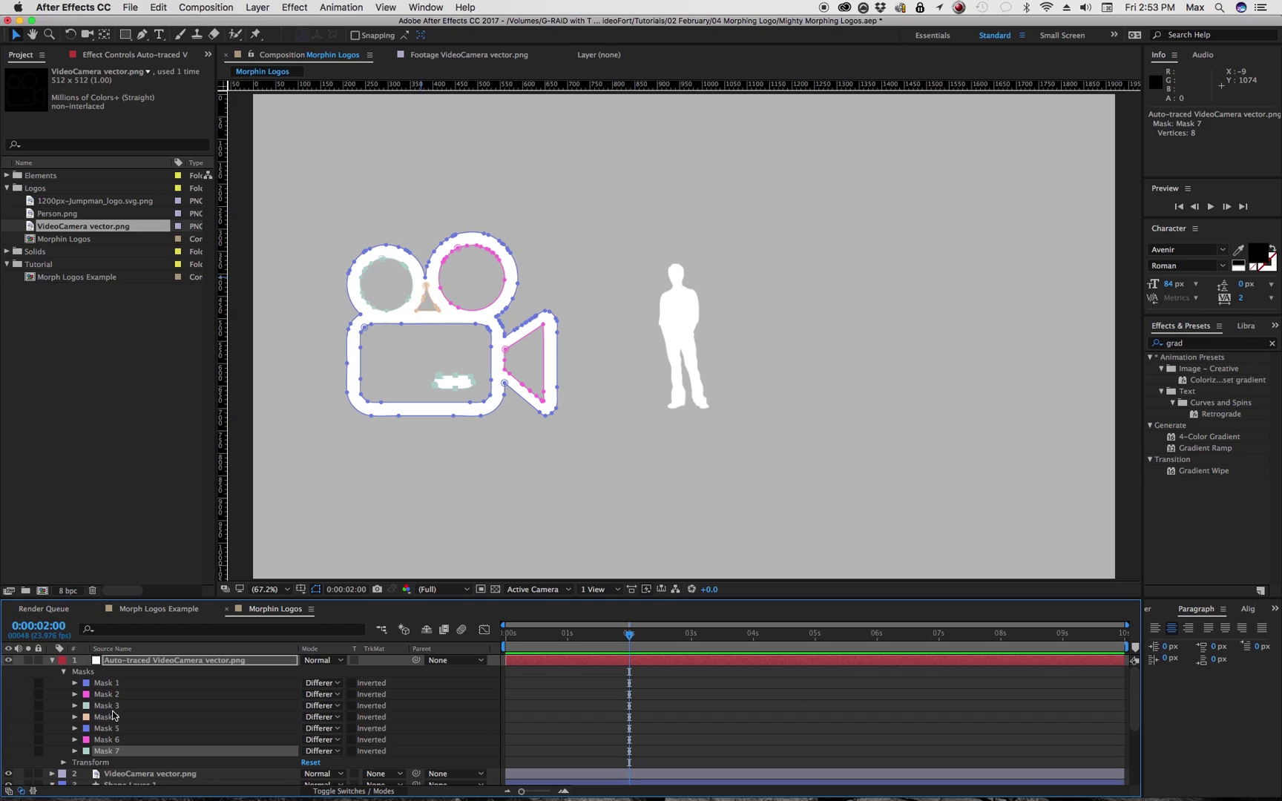
pyautogui.keyDown('shift'); pyautogui.click(97, 695); pyautogui.keyUp('shift')
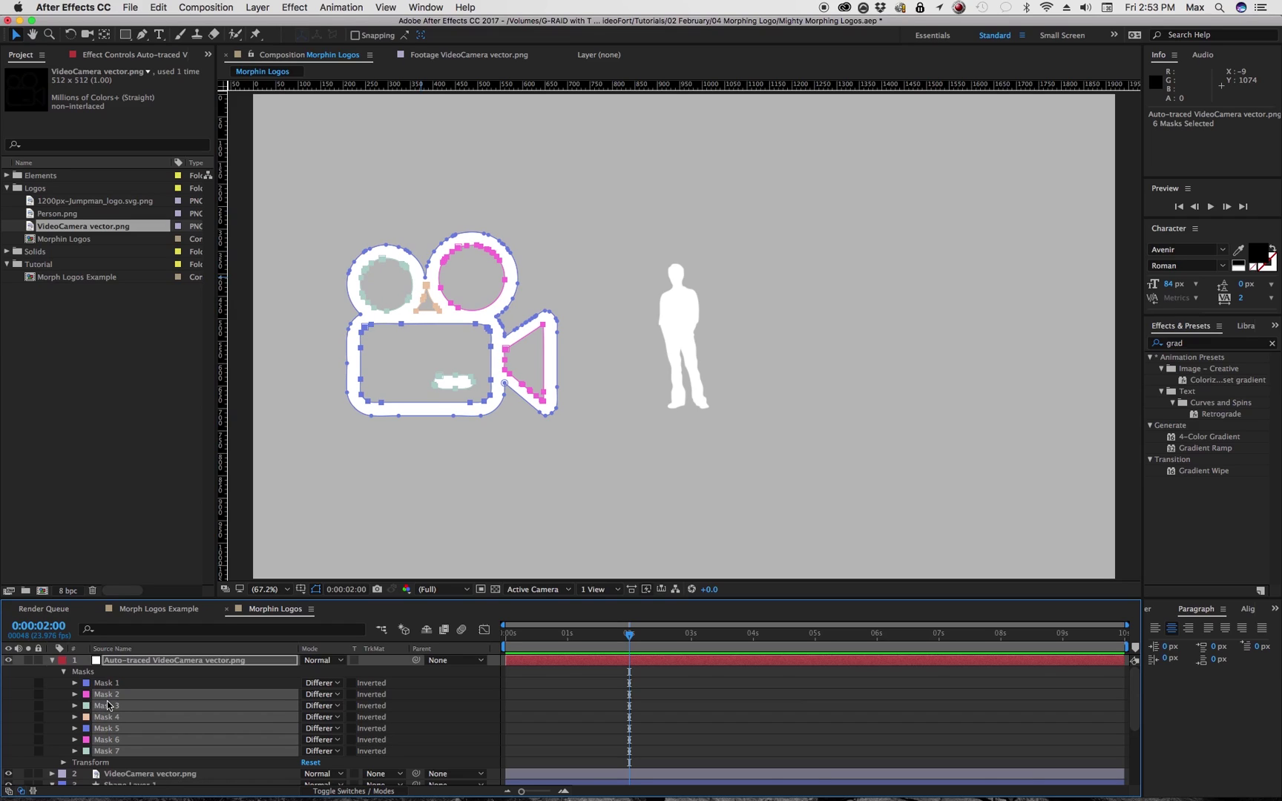
pyautogui.press('Delete')
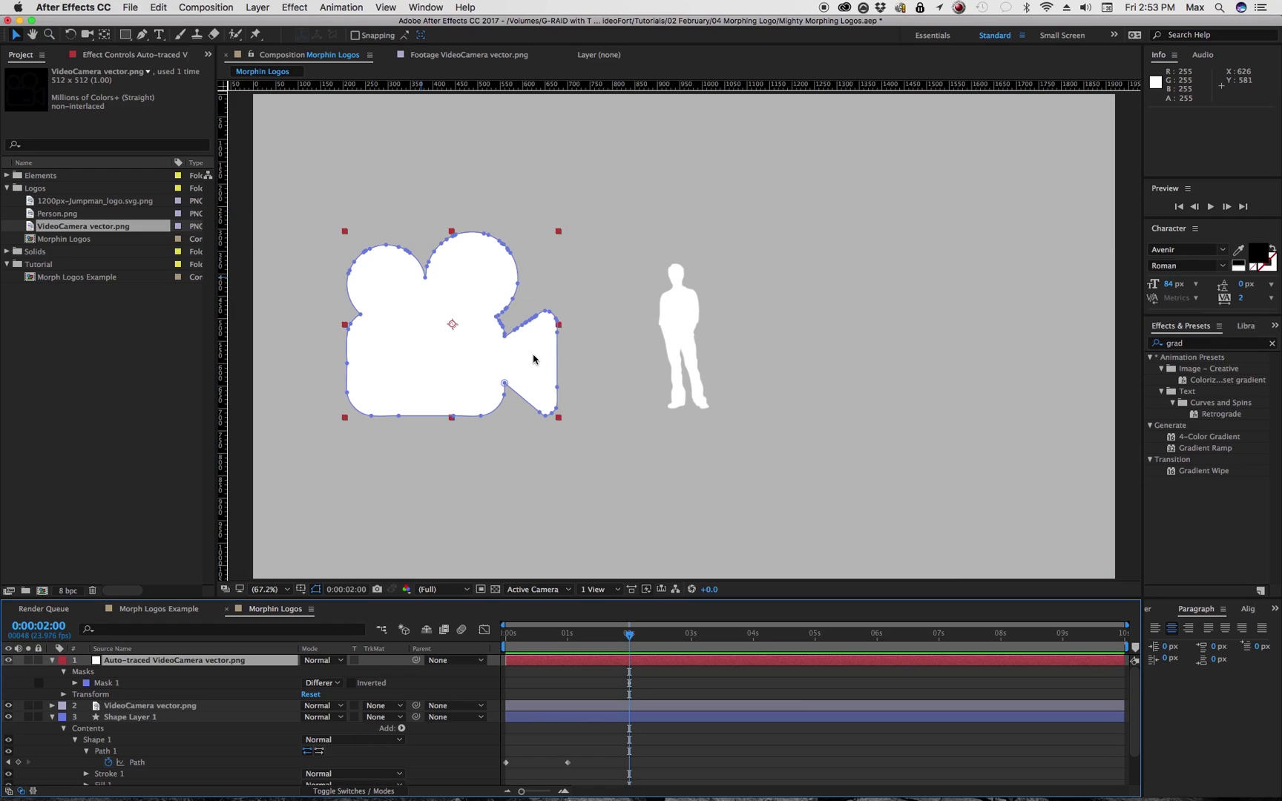
# Copy the camera's Mask 1 path and hide both video camera layers.
pyautogui.click(74, 683)
pyautogui.click(143, 695)
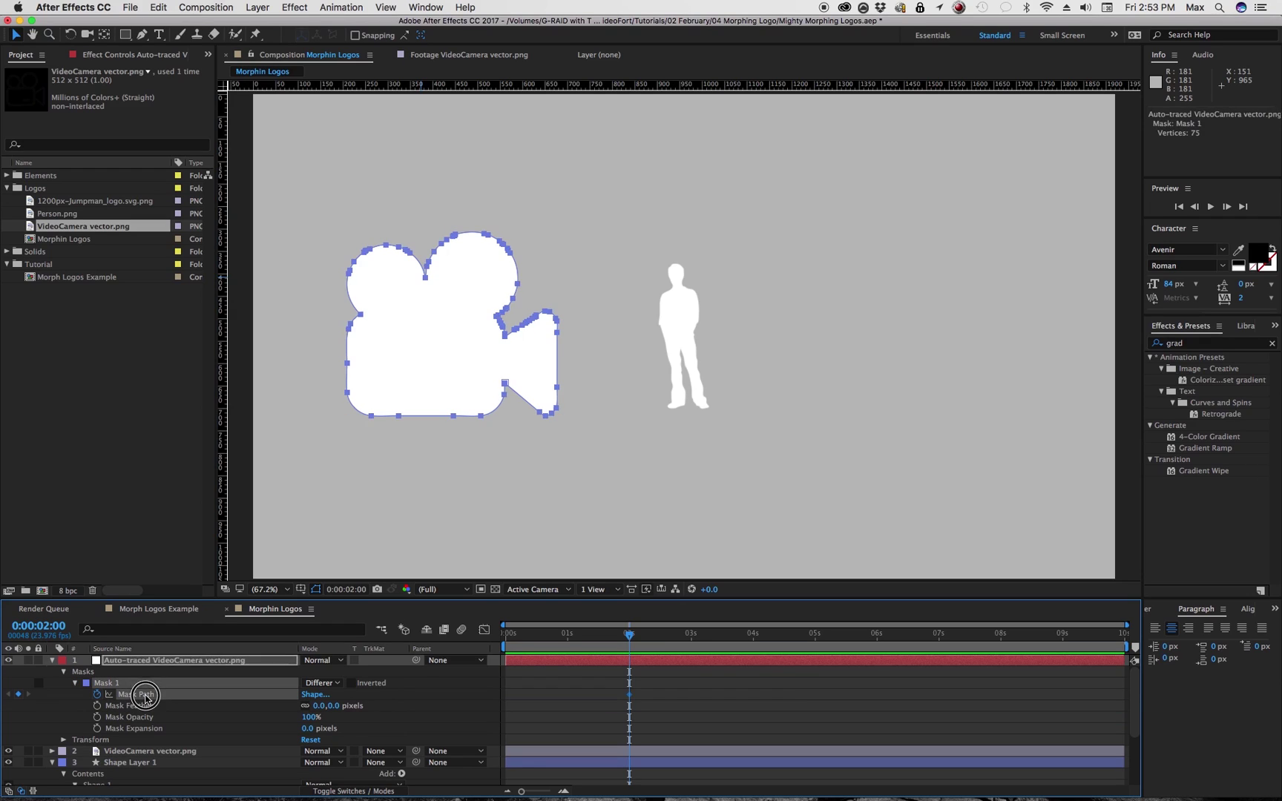
pyautogui.press('super+c')
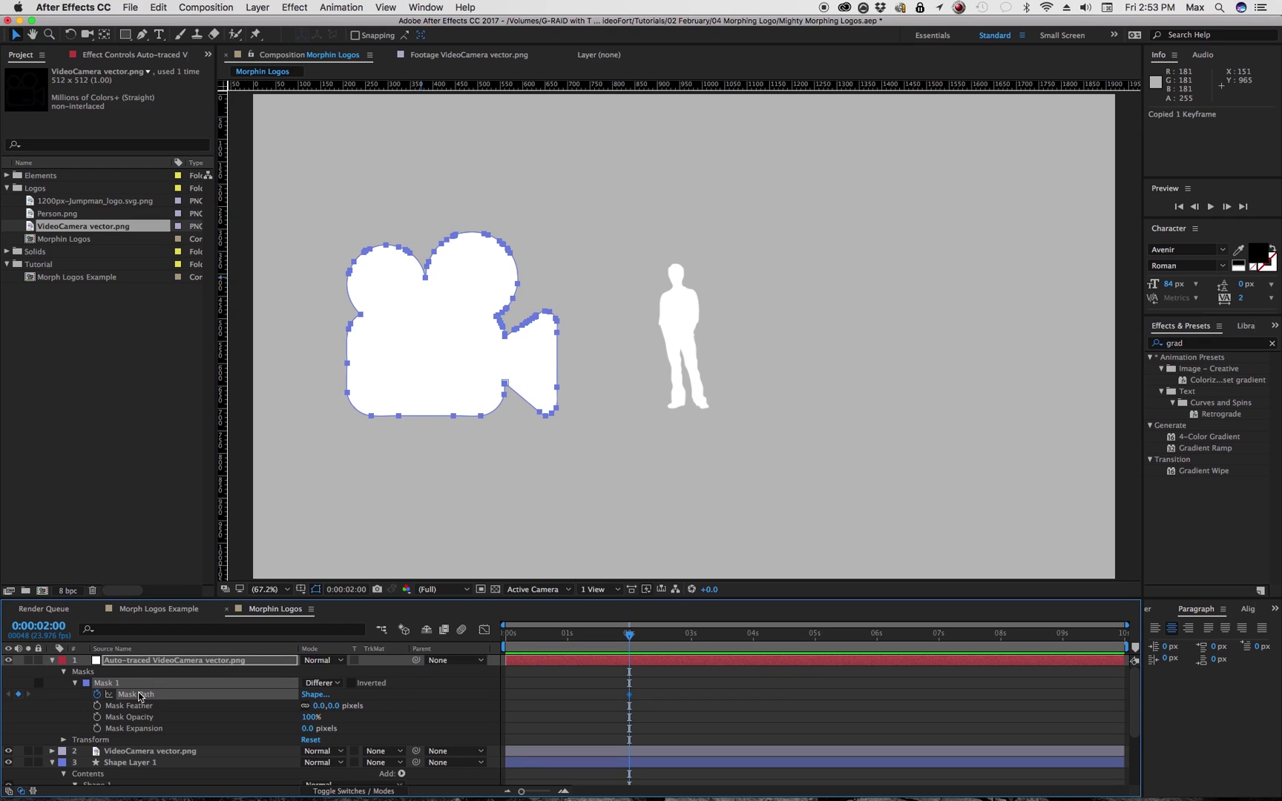
pyautogui.click(52, 660)
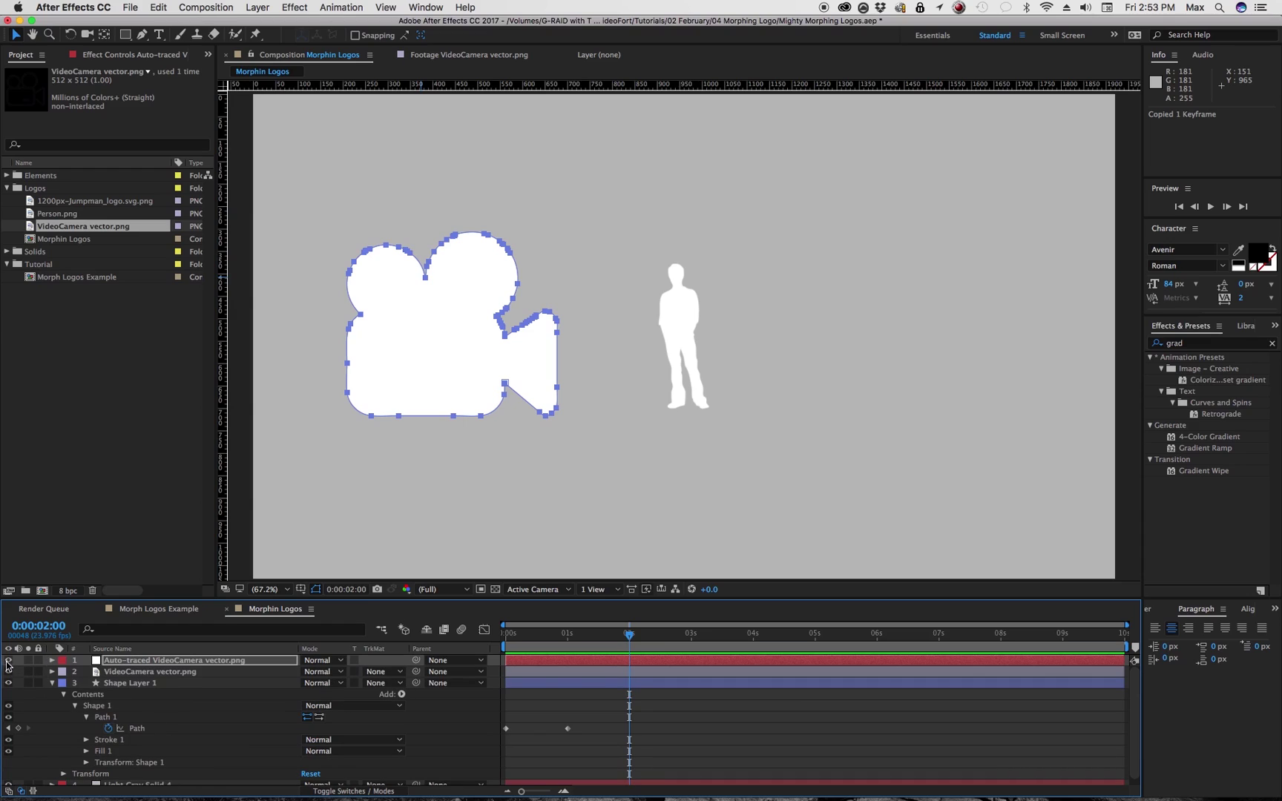
pyautogui.click(8, 660)
pyautogui.click(8, 672)
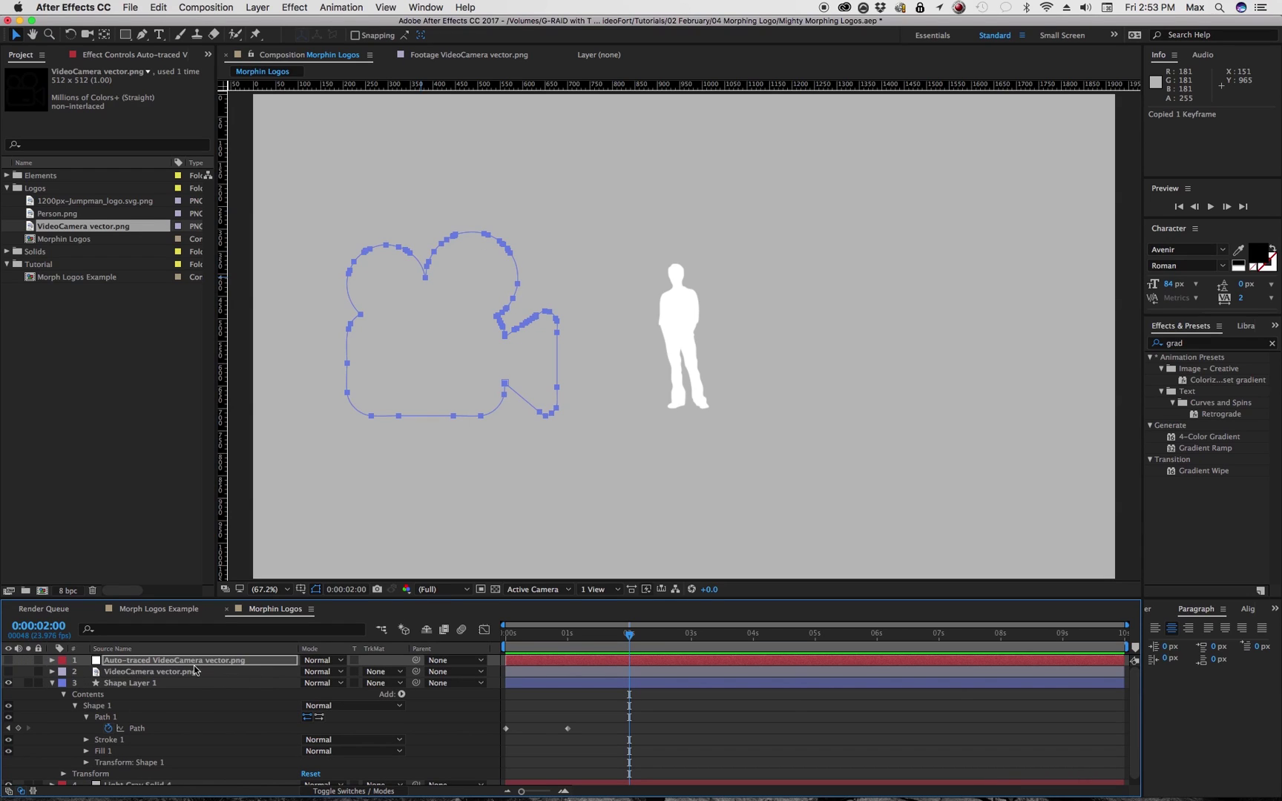
# Paste the camera outline into Shape Layer 1's Path at 0:00:02:00 and scrub the morph.
pyautogui.click(136, 730)
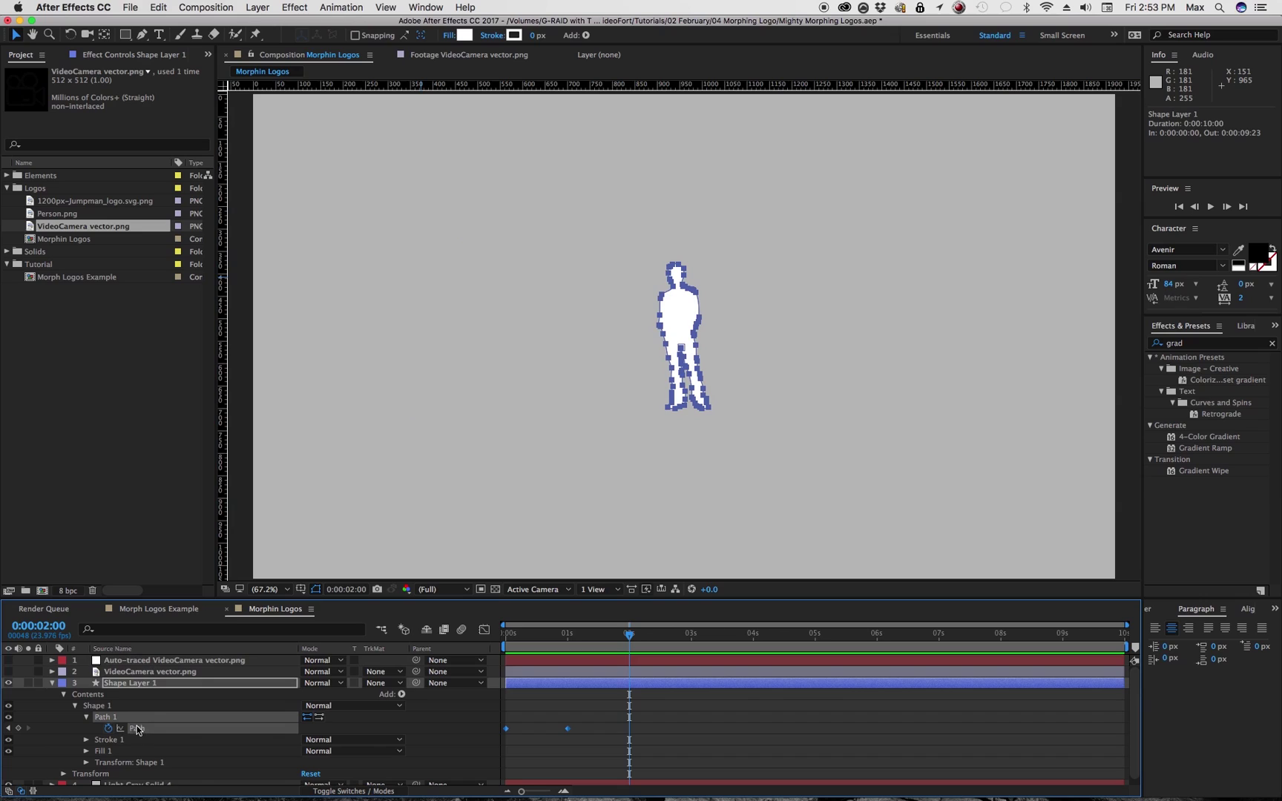
pyautogui.click(632, 646)
pyautogui.press('super+v')
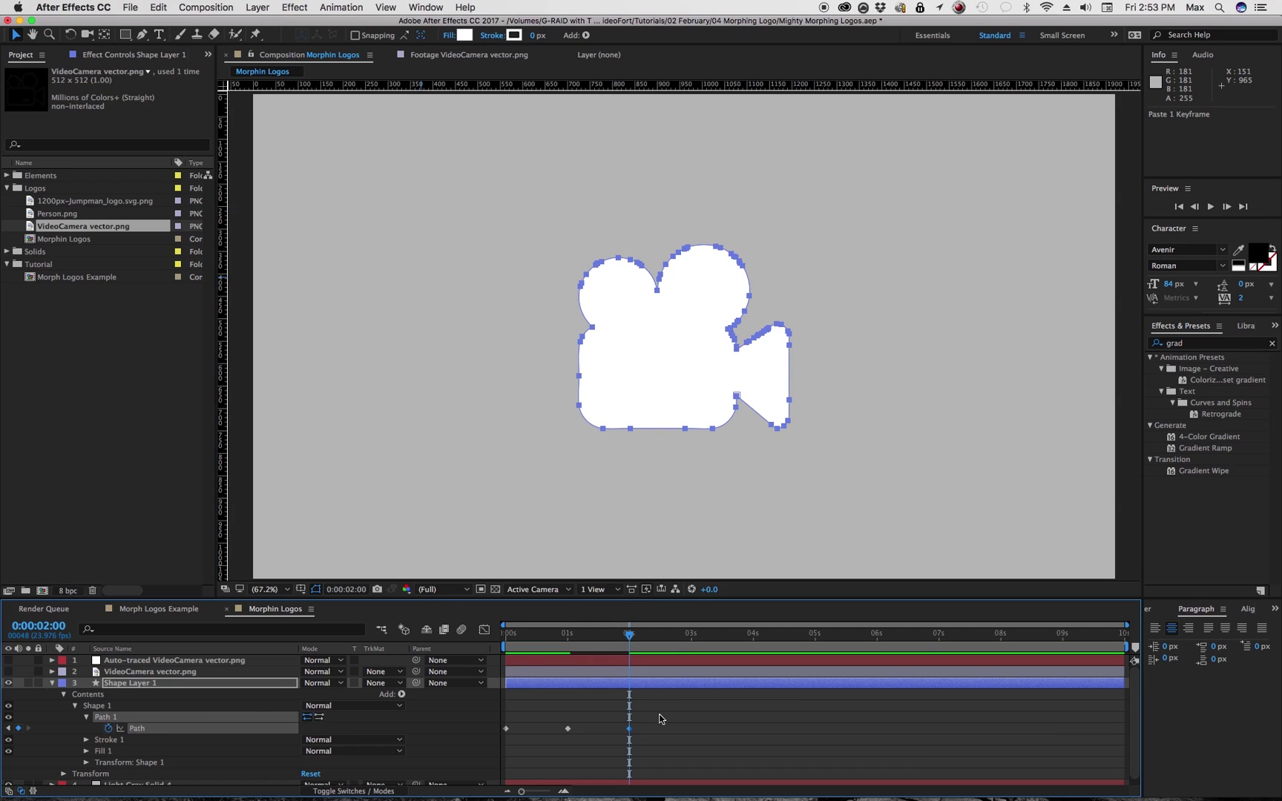
pyautogui.click(661, 719)
pyautogui.moveTo(629, 634)
pyautogui.mouseDown()
pyautogui.moveTo(568, 634)
pyautogui.moveTo(629, 635)
pyautogui.mouseUp()
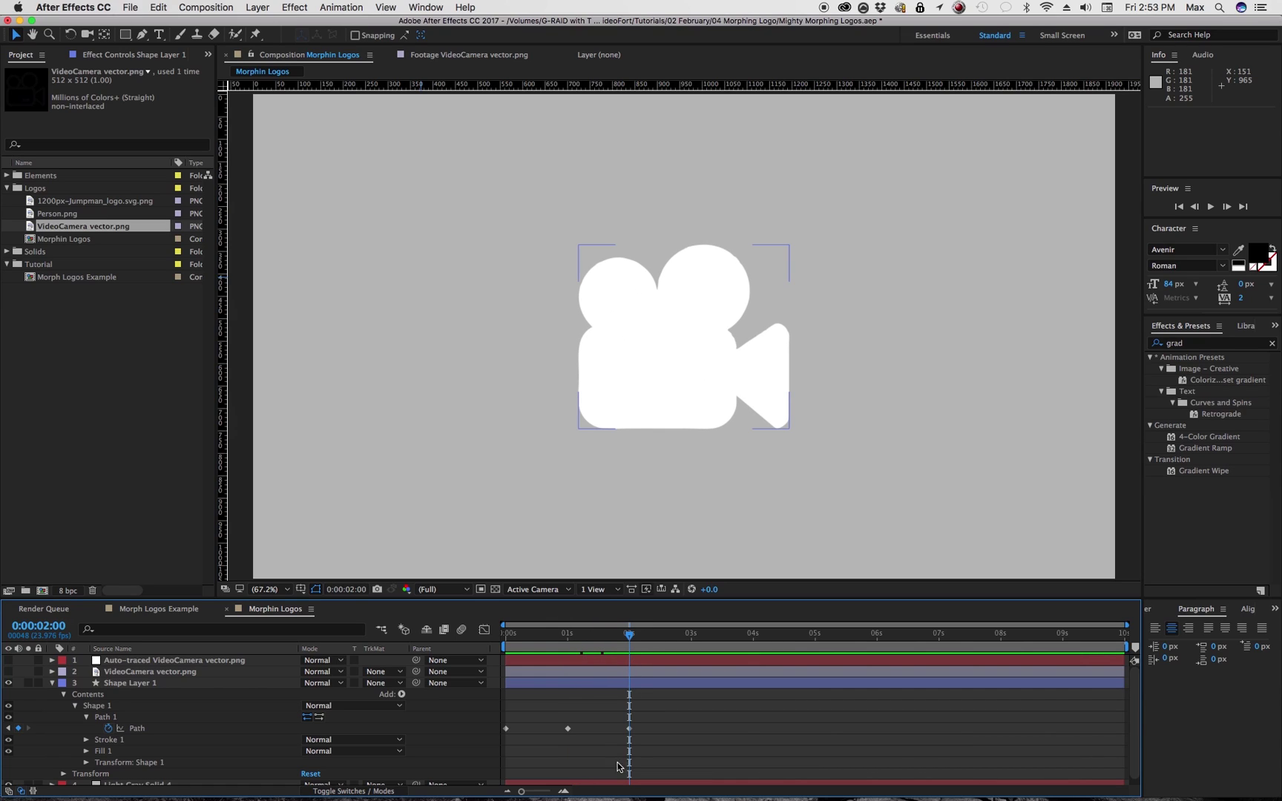
# Copy the 2-second camera path keyframe to 3 seconds and scrub to preview the hold.
pyautogui.click(629, 728)
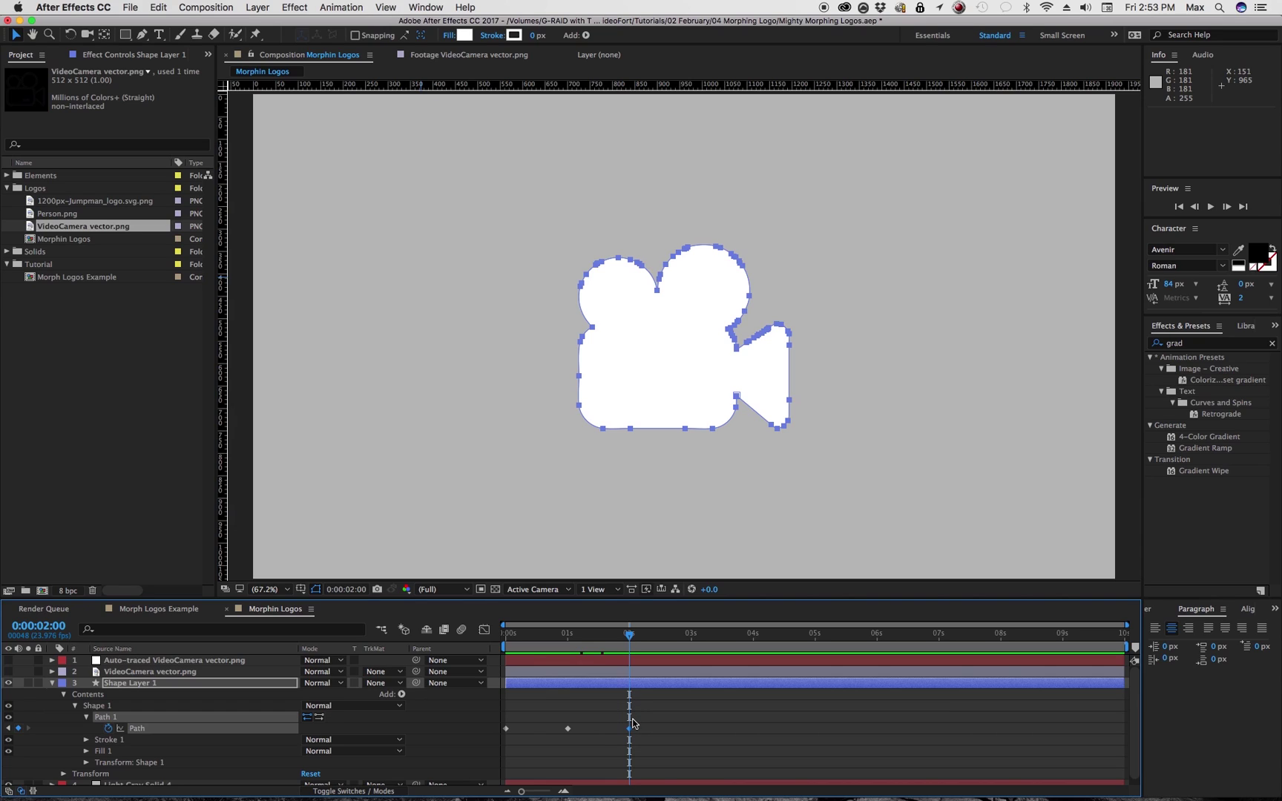
pyautogui.press('super+c')
pyautogui.click(690, 636)
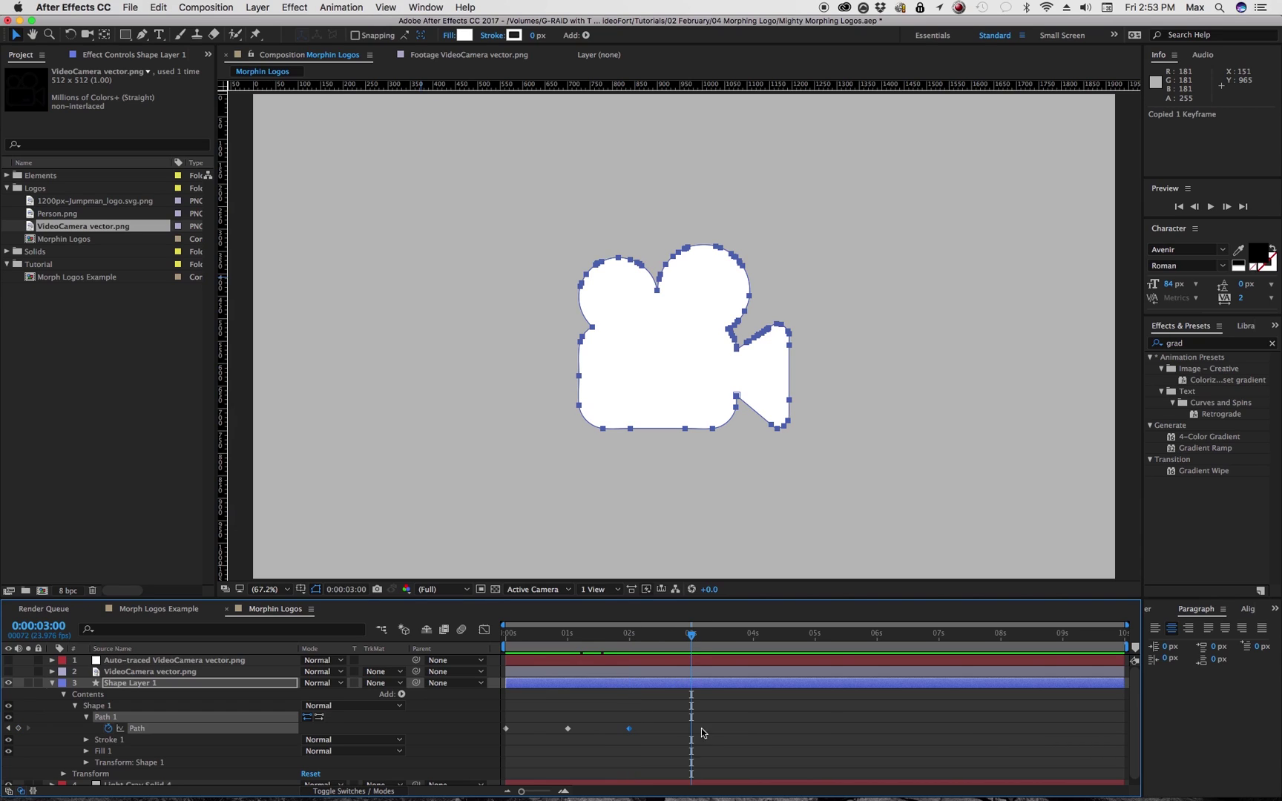
pyautogui.press('super+v')
pyautogui.moveTo(682, 636); pyautogui.dragTo(753, 636)
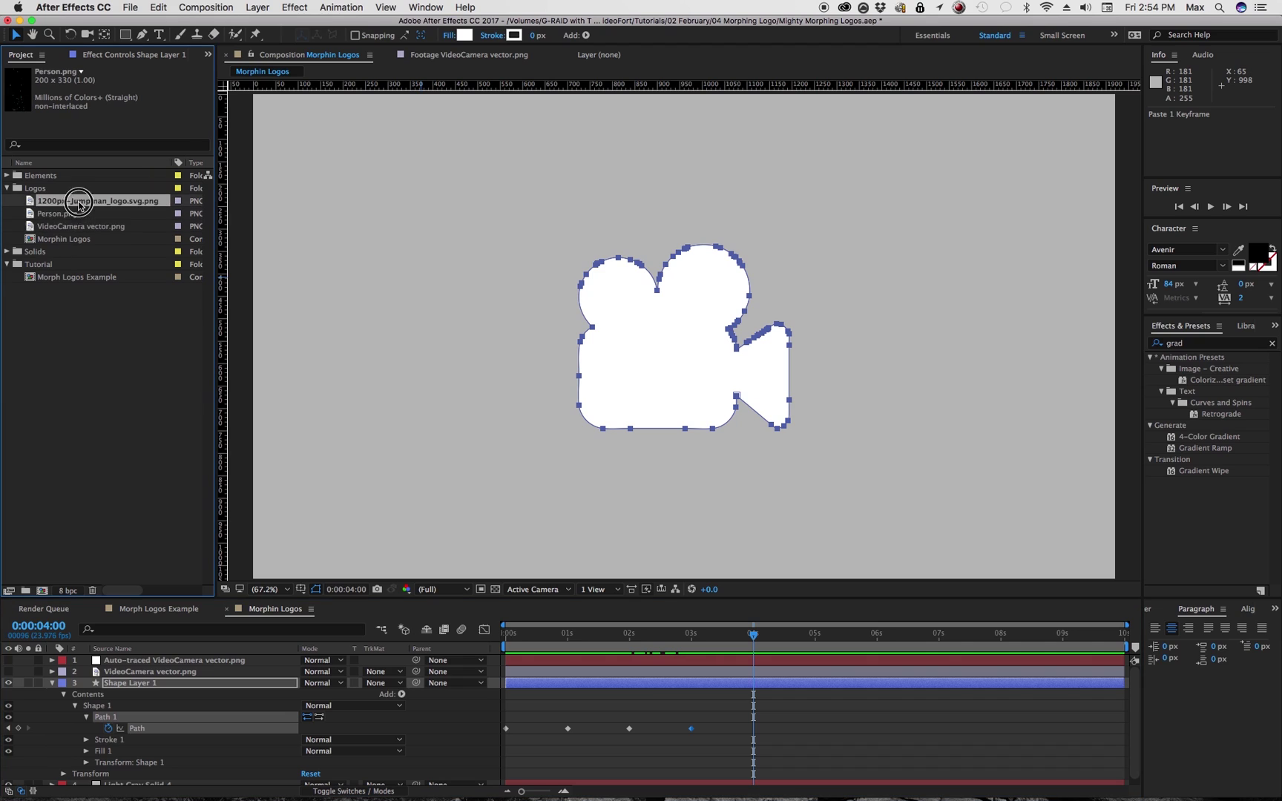
# Place the Jumpman PNG at 51% scale left of the camera and auto-trace it.
pyautogui.moveTo(81, 201); pyautogui.dragTo(491, 309)
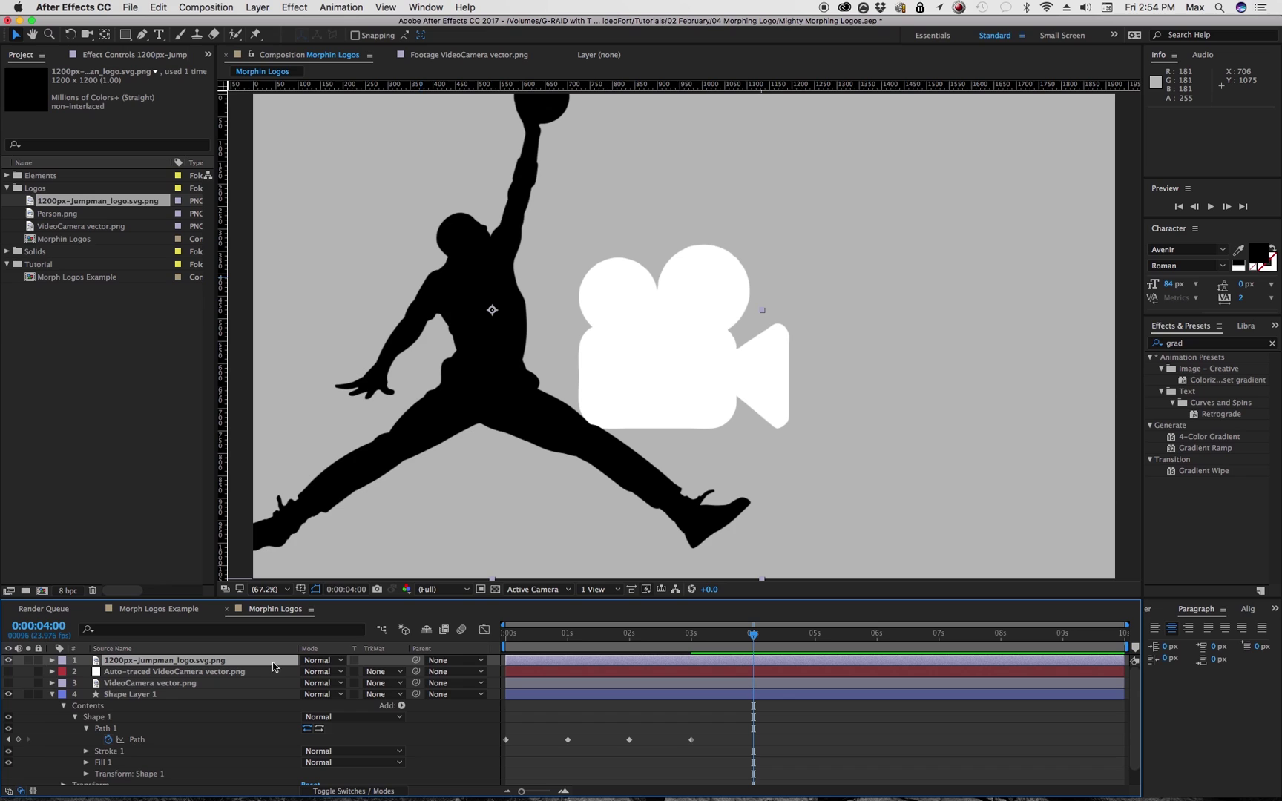
pyautogui.press('s')
pyautogui.click(323, 672)
pyautogui.moveTo(323, 672); pyautogui.dragTo(293, 672)
pyautogui.moveTo(499, 359); pyautogui.dragTo(432, 349)
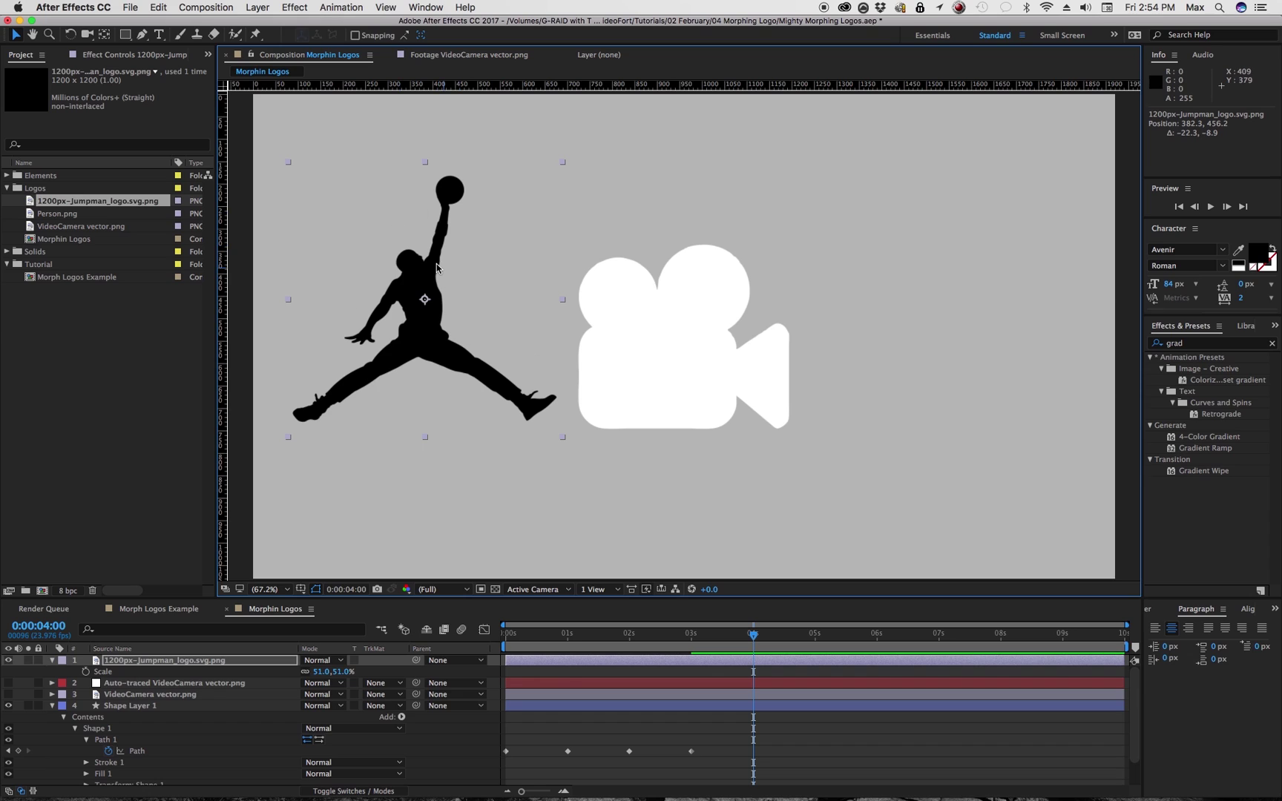
pyautogui.click(256, 9)
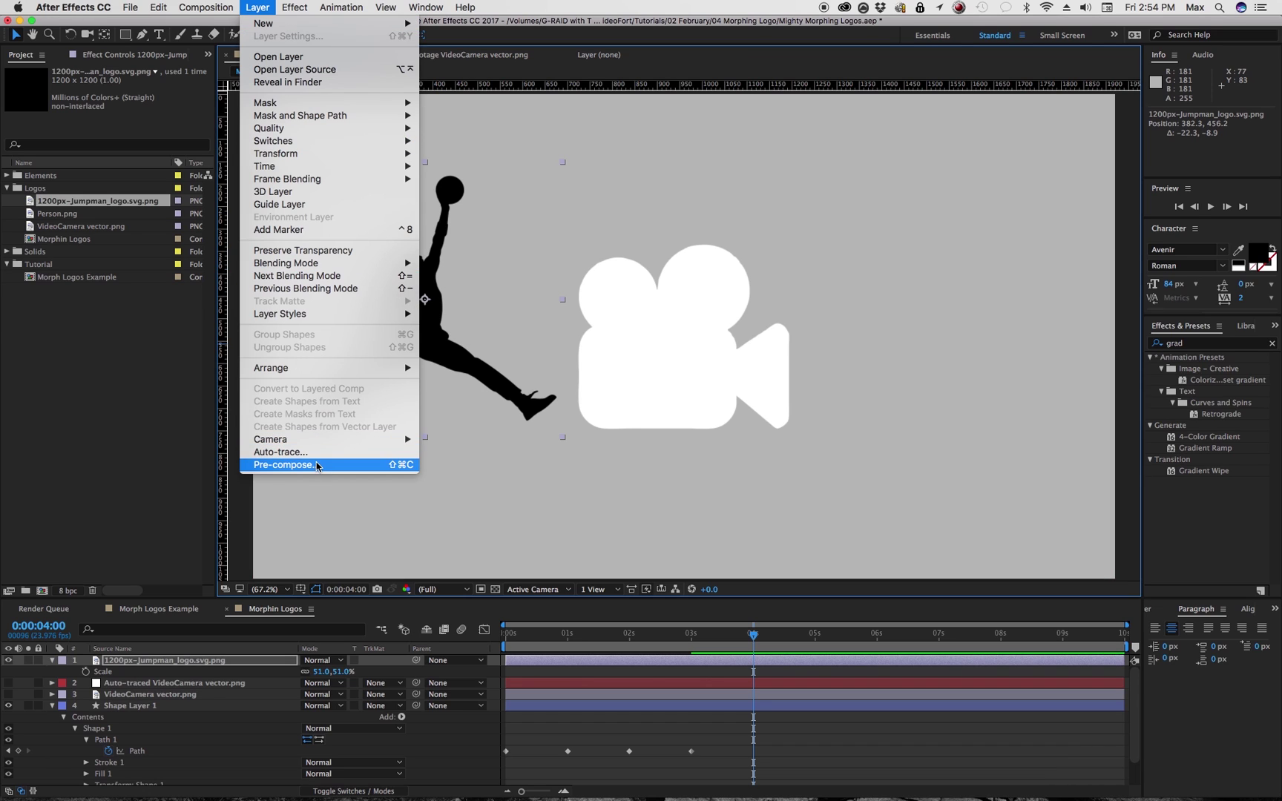
pyautogui.click(279, 452)
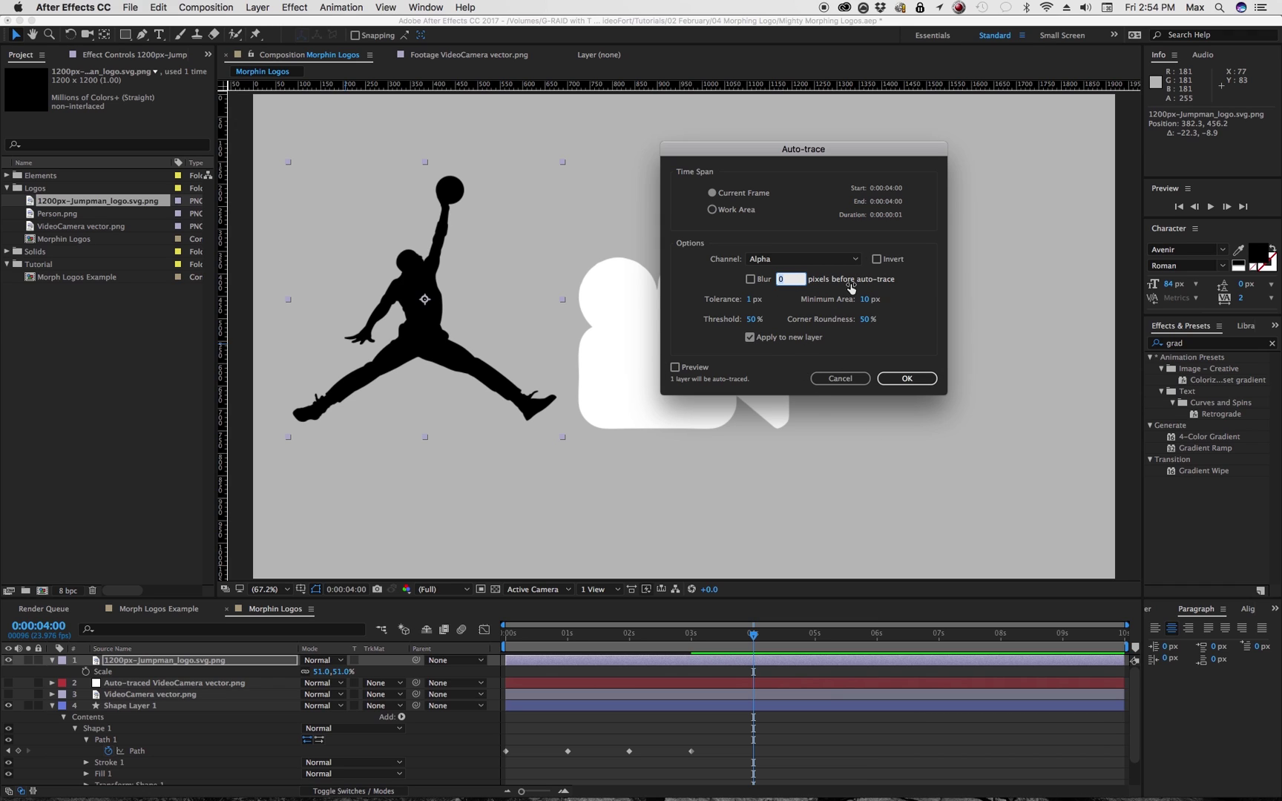
# Confirm the auto-trace, then delete the original Jumpman image and both video camera helper layers.
pyautogui.click(902, 379)
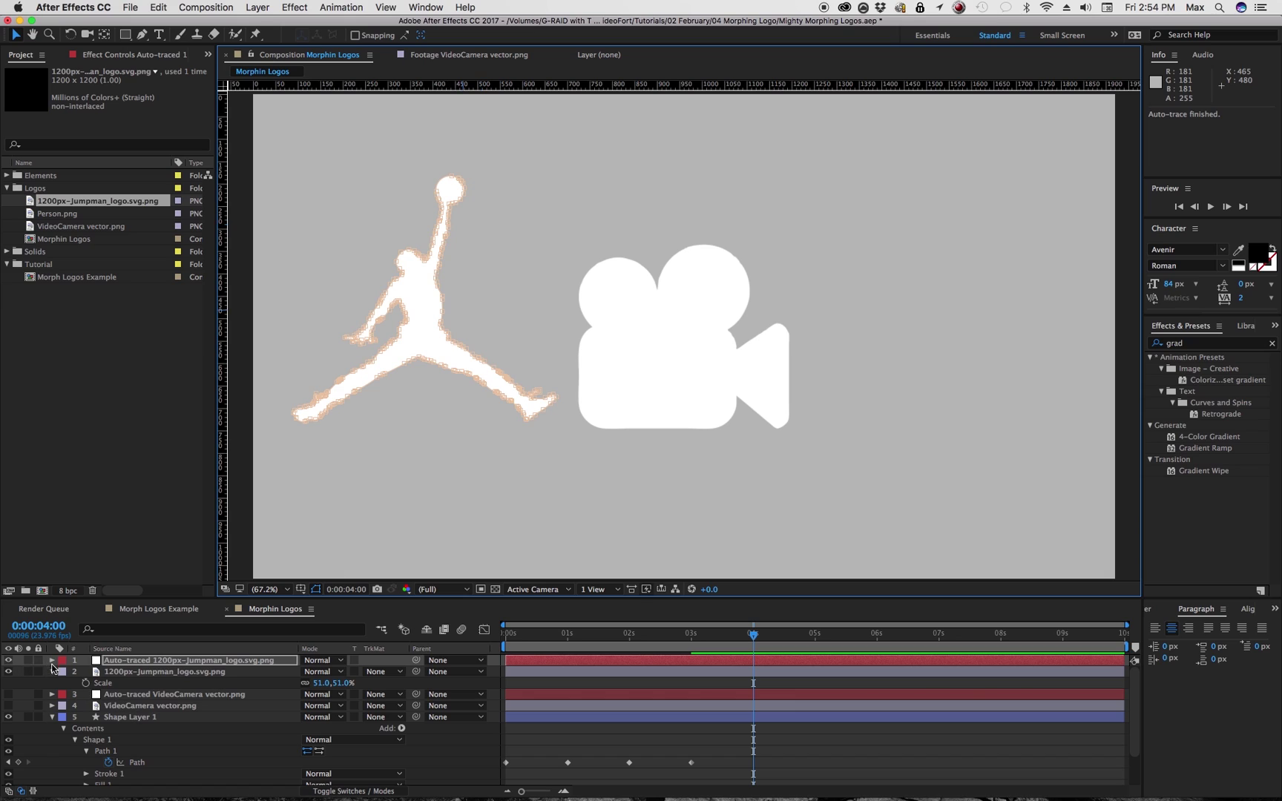
pyautogui.click(138, 672)
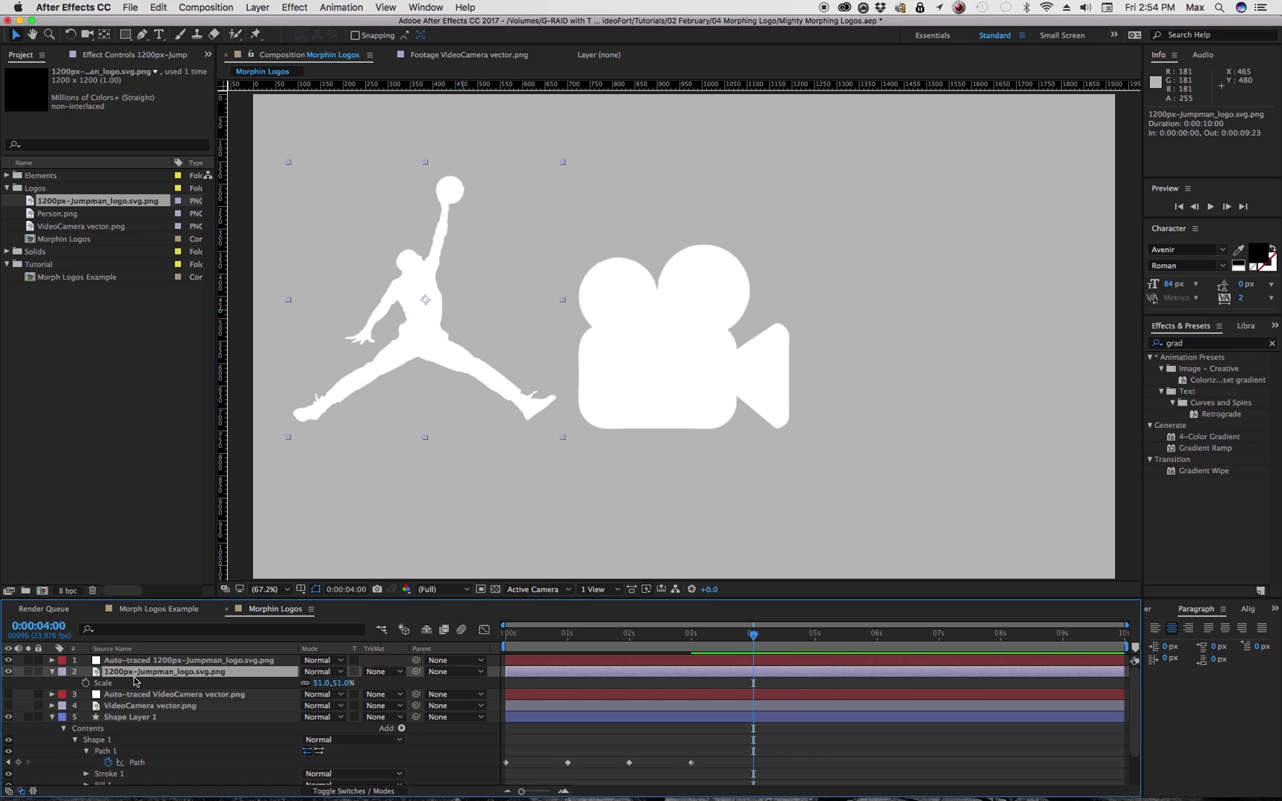
pyautogui.press('Delete')
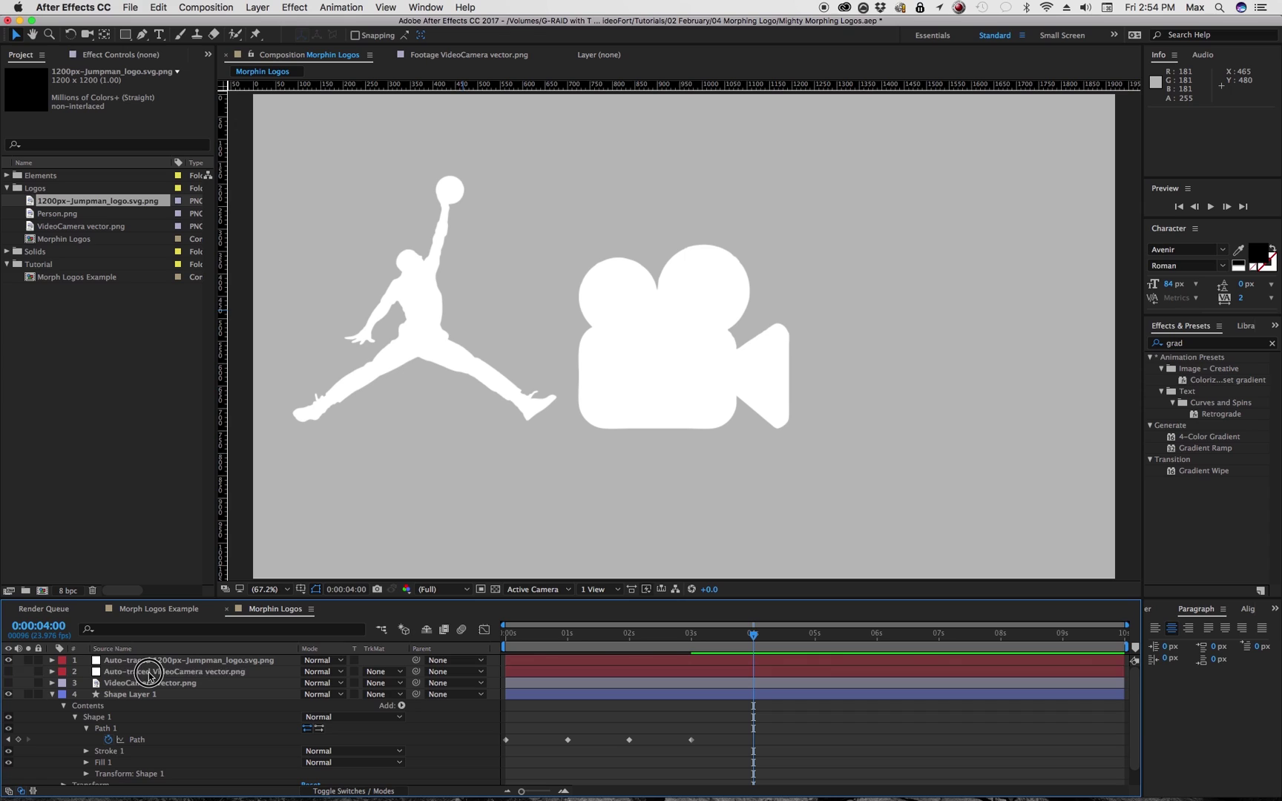
pyautogui.click(152, 672)
pyautogui.keyDown('shift'); pyautogui.click(150, 683); pyautogui.keyUp('shift')
pyautogui.press('Delete')
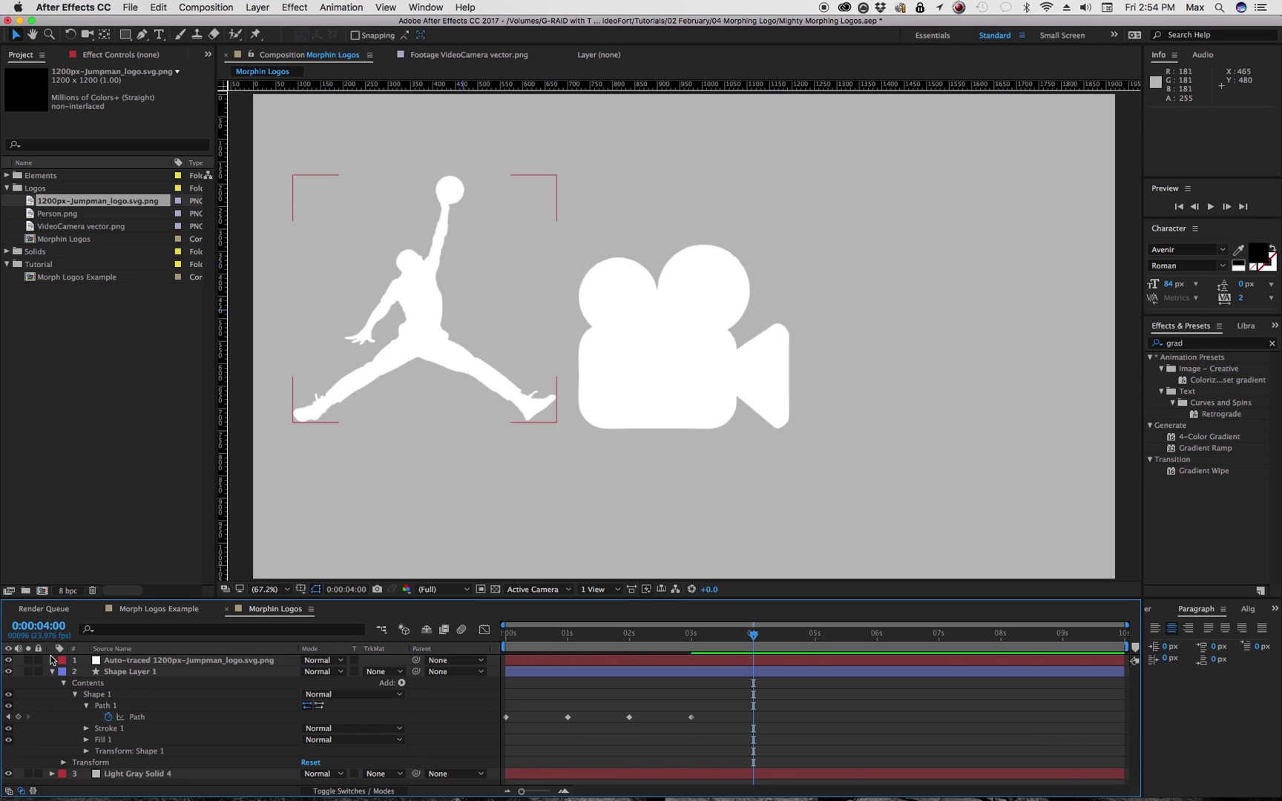
# Copy the traced Jumpman's Mask 1 path, delete that layer, and select Shape Layer 1's Path.
pyautogui.click(152, 660)
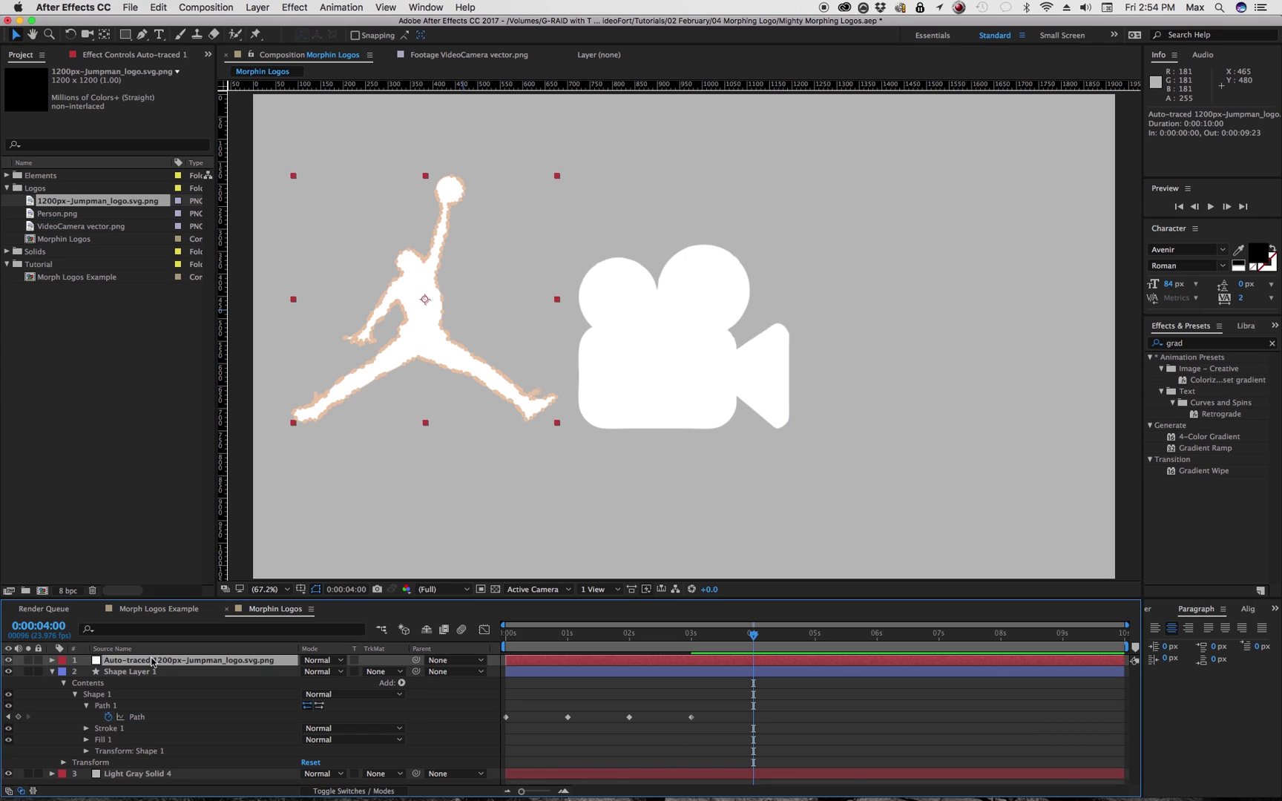
pyautogui.click(51, 660)
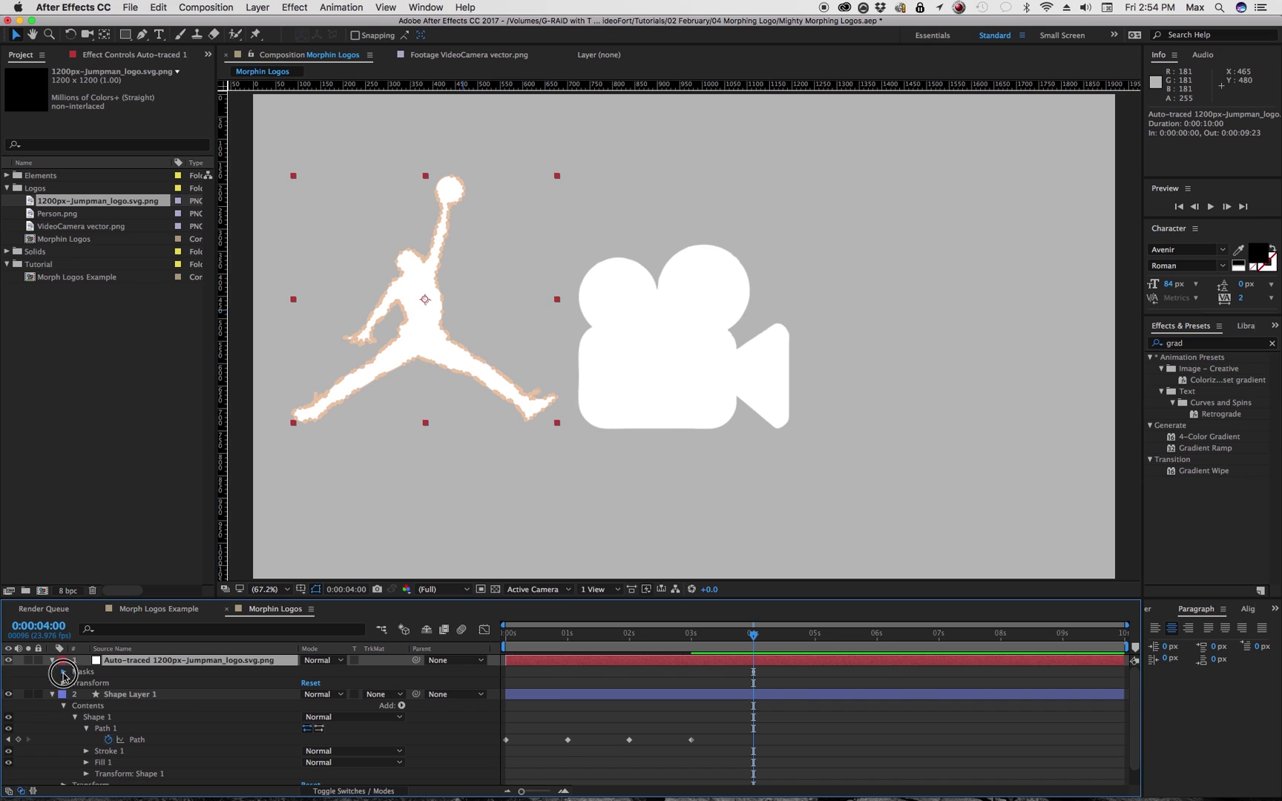
pyautogui.click(64, 672)
pyautogui.click(75, 683)
pyautogui.click(151, 696)
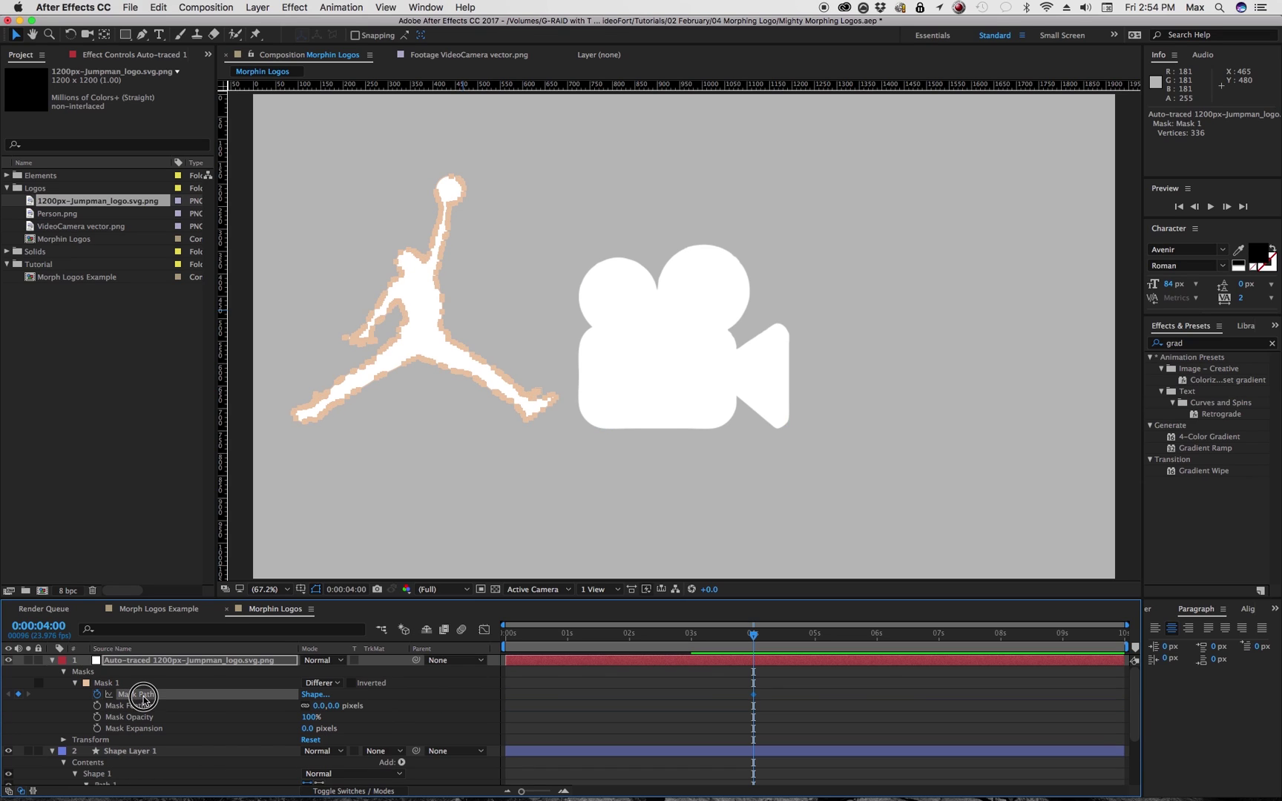
pyautogui.press('cmd+c')
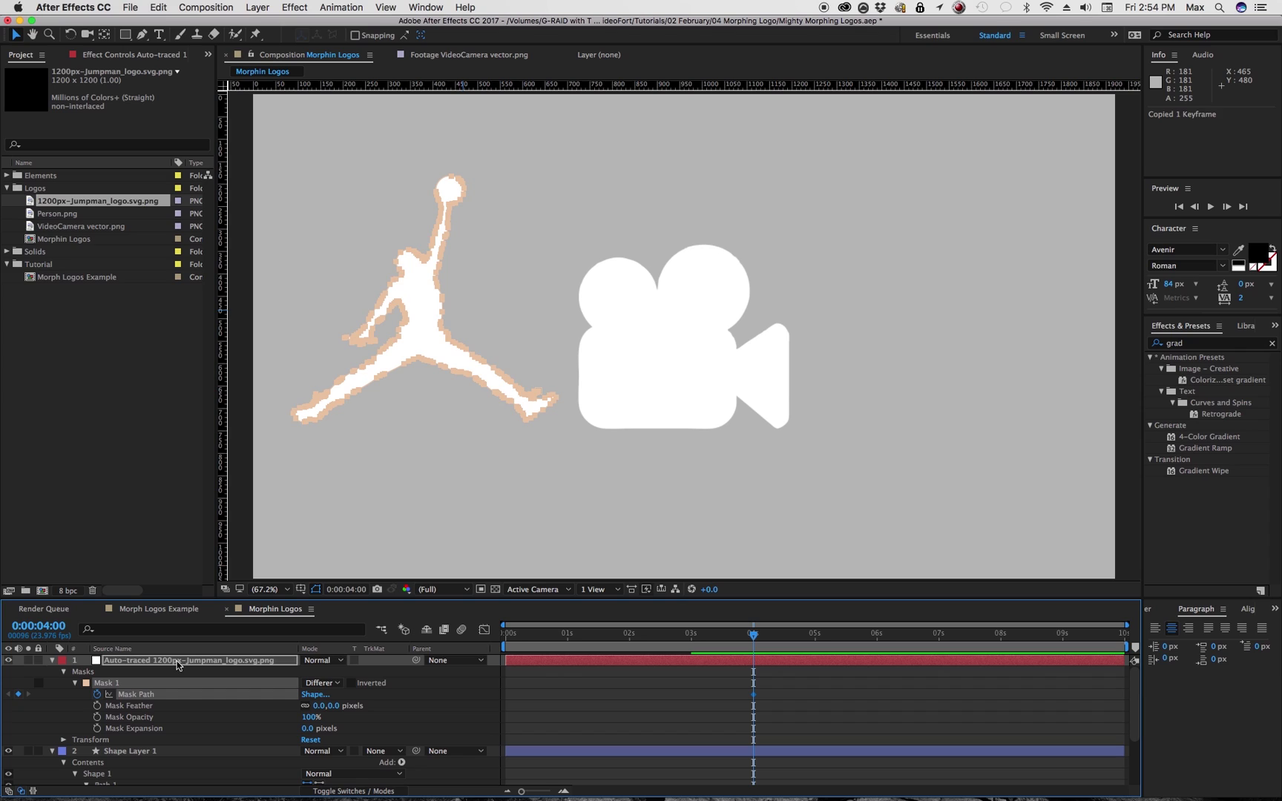
pyautogui.click(177, 664)
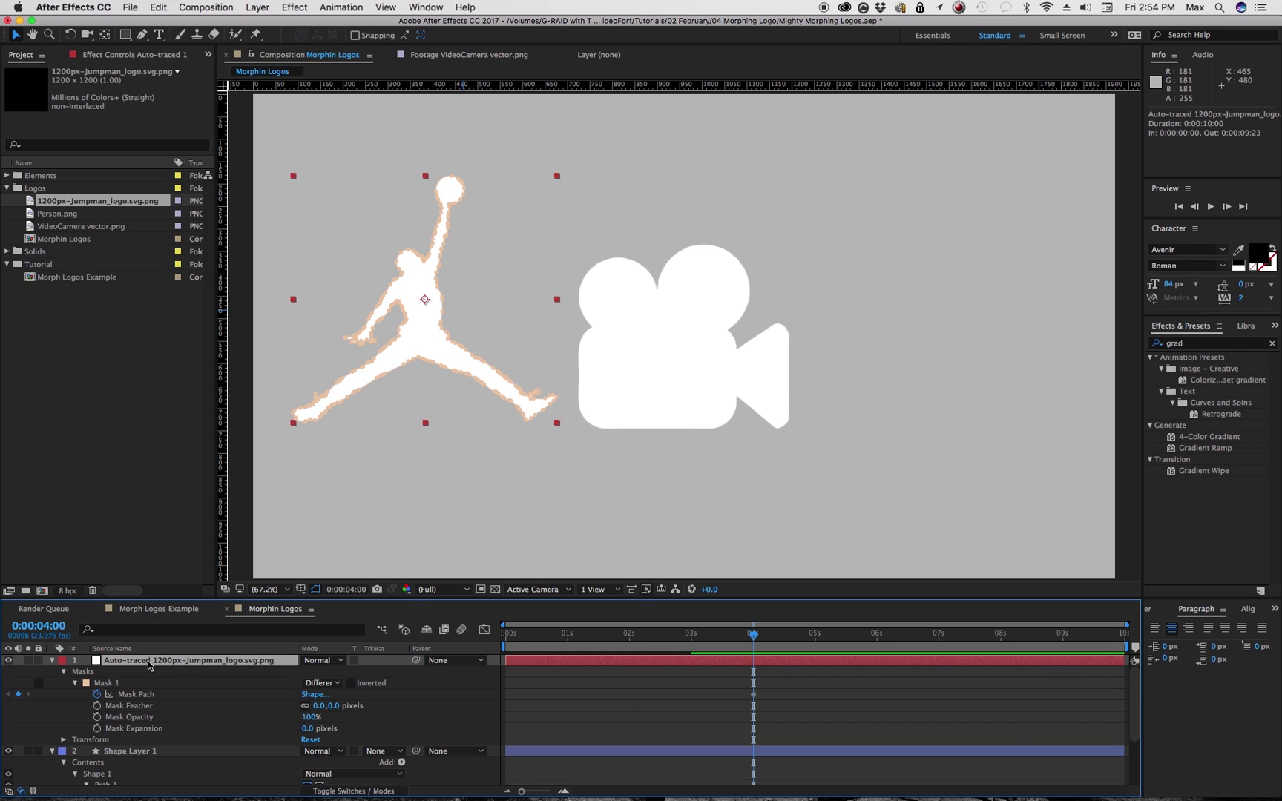
pyautogui.press('Delete')
pyautogui.click(139, 707)
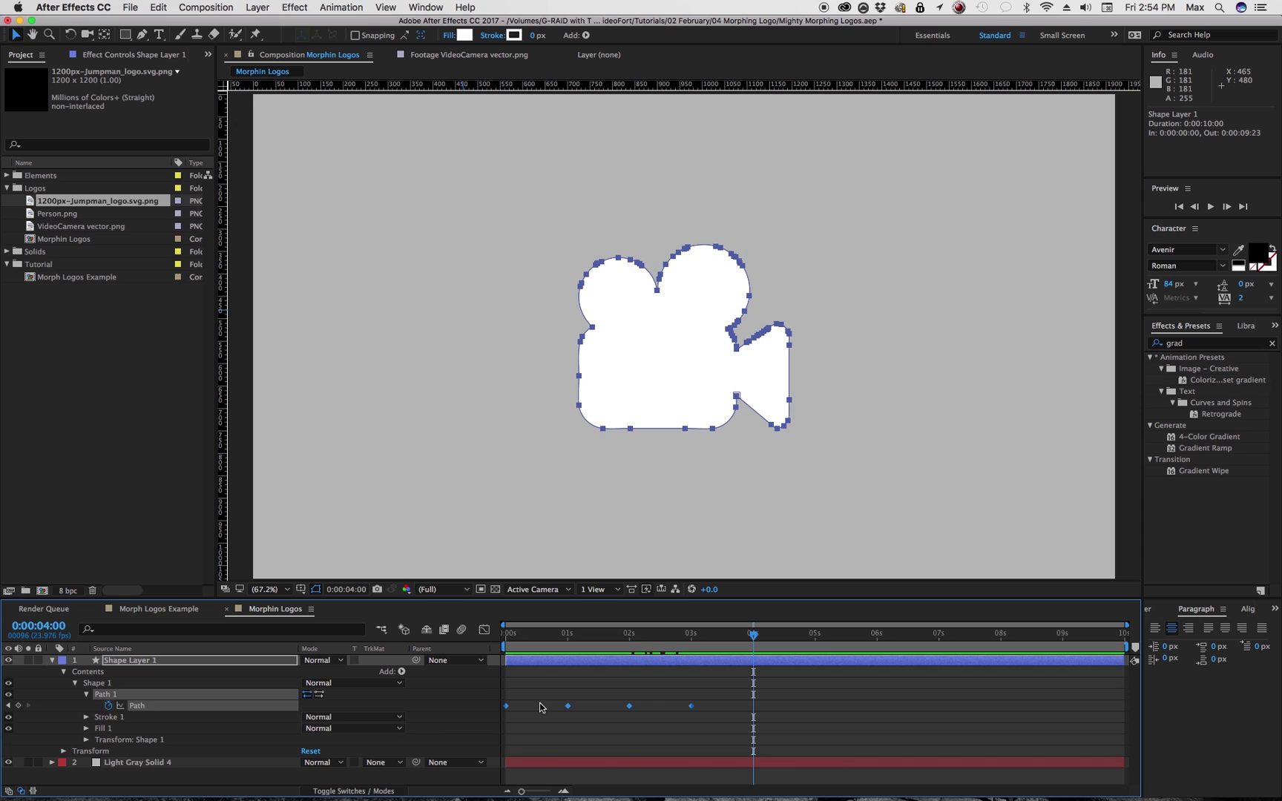
# Paste the Jumpman outline as a 4-second path keyframe and scrub to check the camera-to-Jumpman morph.
pyautogui.press('super+v')
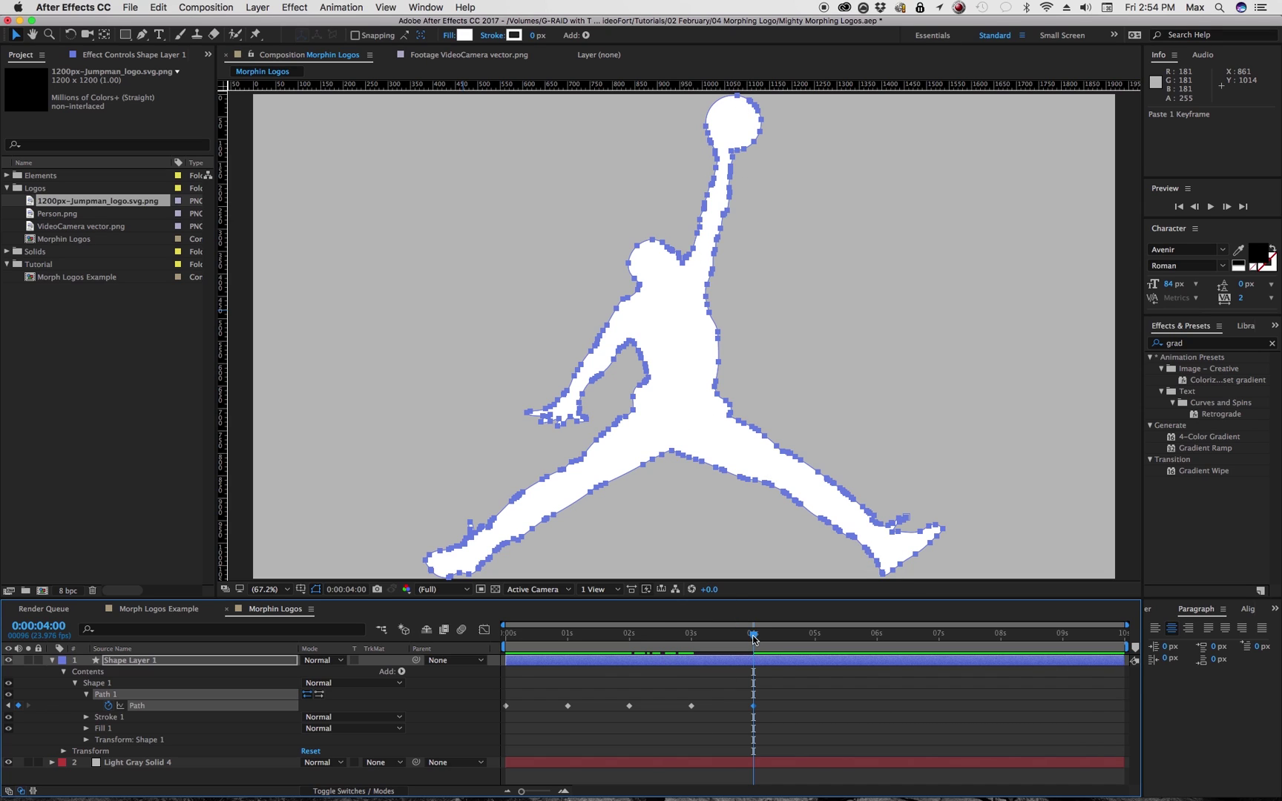
pyautogui.moveTo(753, 634); pyautogui.dragTo(686, 635)
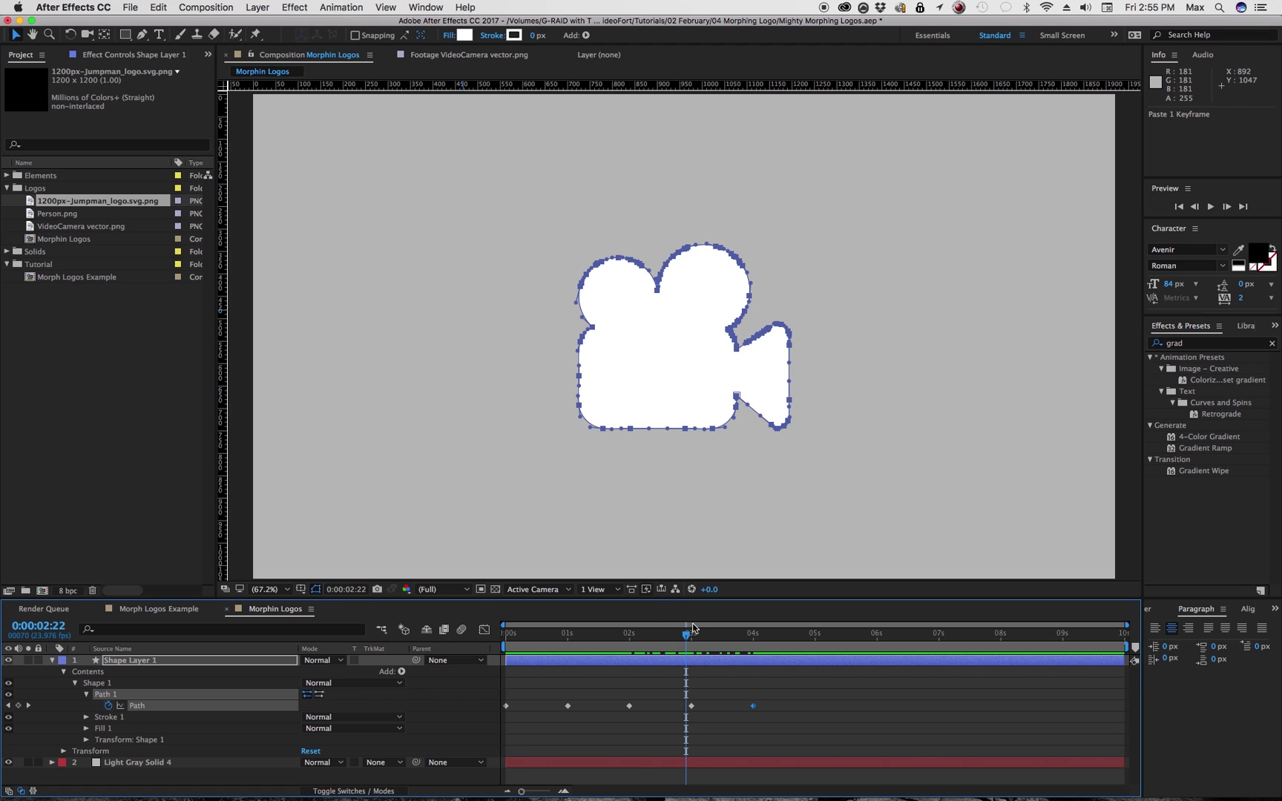
pyautogui.moveTo(687, 635); pyautogui.dragTo(752, 638)
# Keyframe Shape 1's scale at 100% at 3 seconds and 50% at 4 seconds.
pyautogui.click(86, 739)
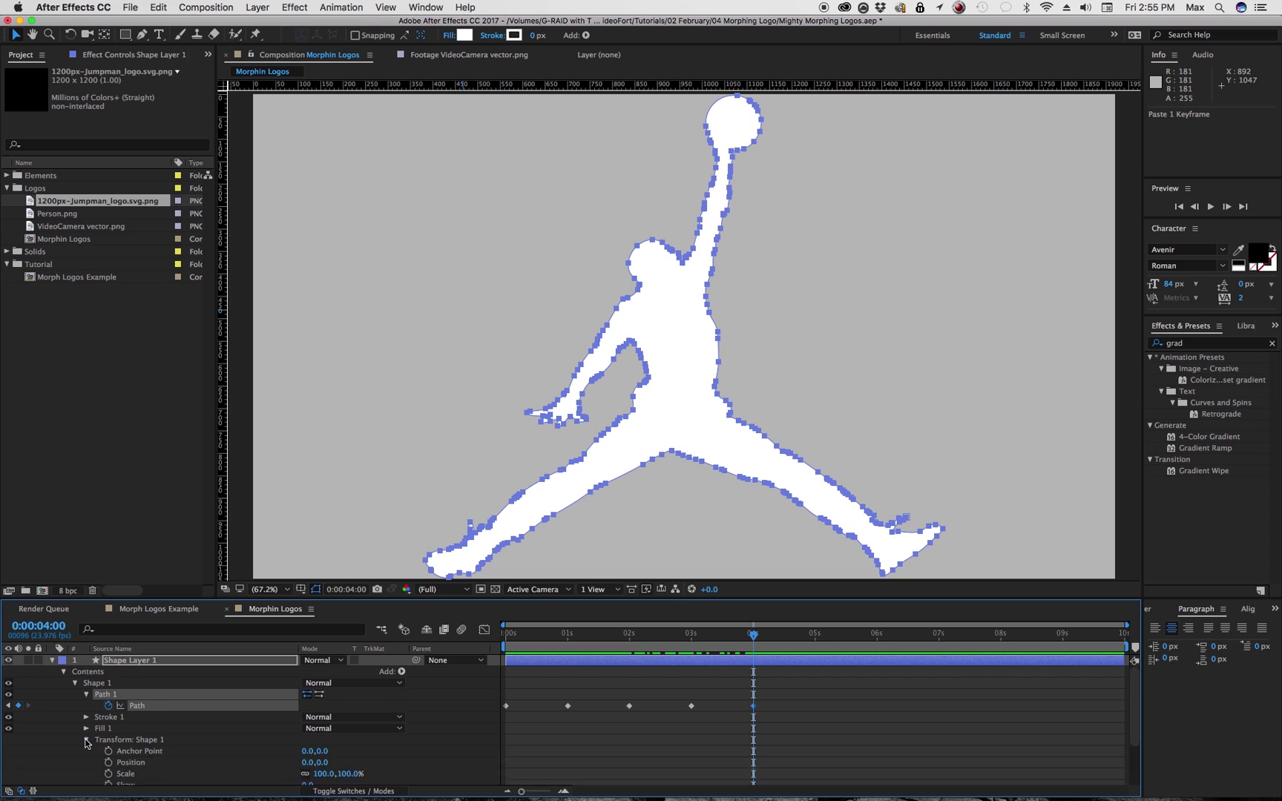
pyautogui.scroll(-3, 140, 727)
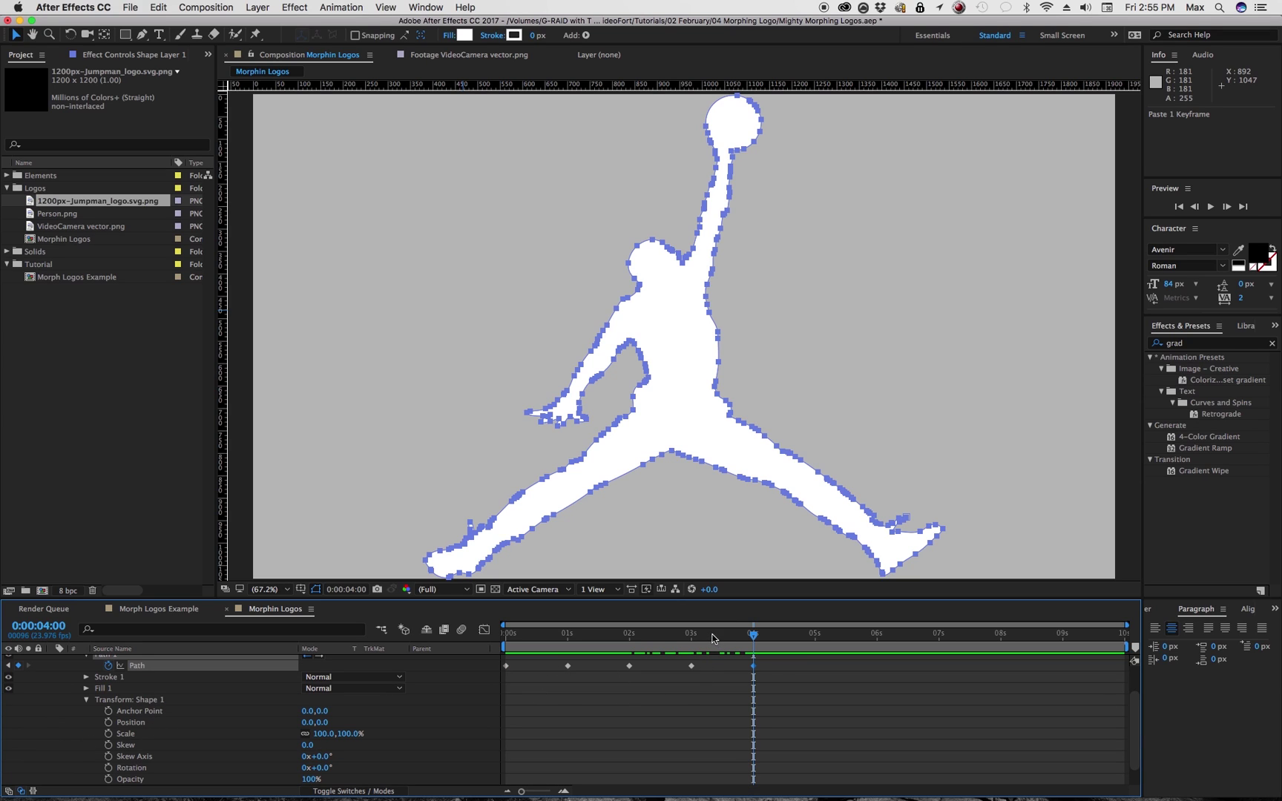
pyautogui.moveTo(754, 634); pyautogui.dragTo(692, 638)
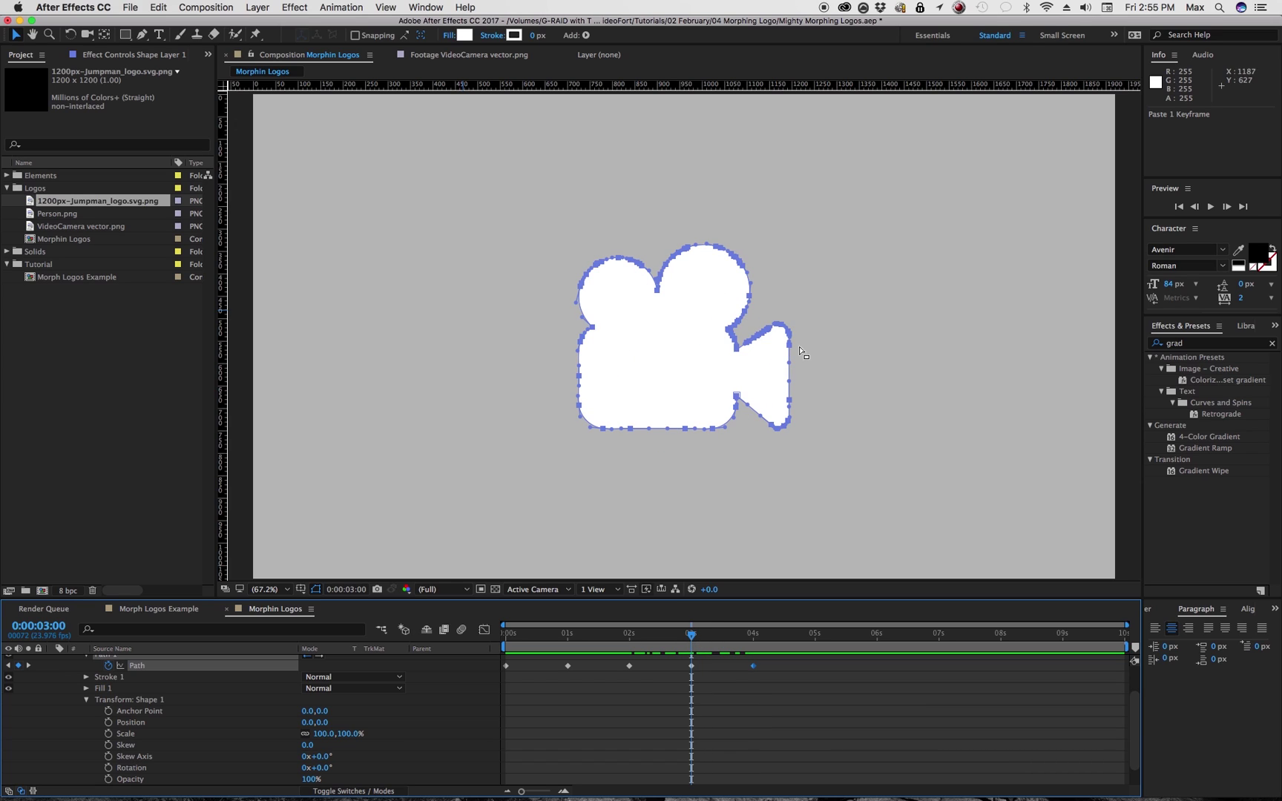
pyautogui.click(108, 734)
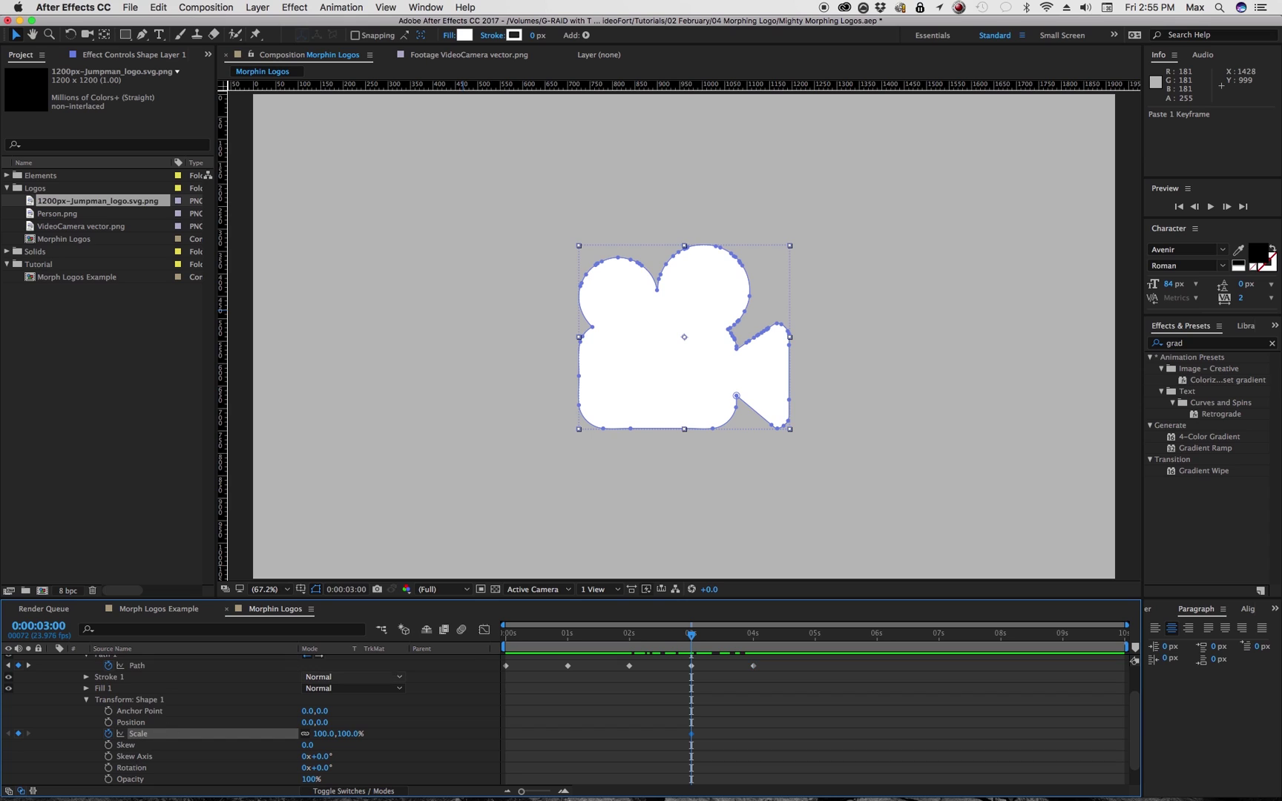
pyautogui.moveTo(690, 636); pyautogui.dragTo(753, 632)
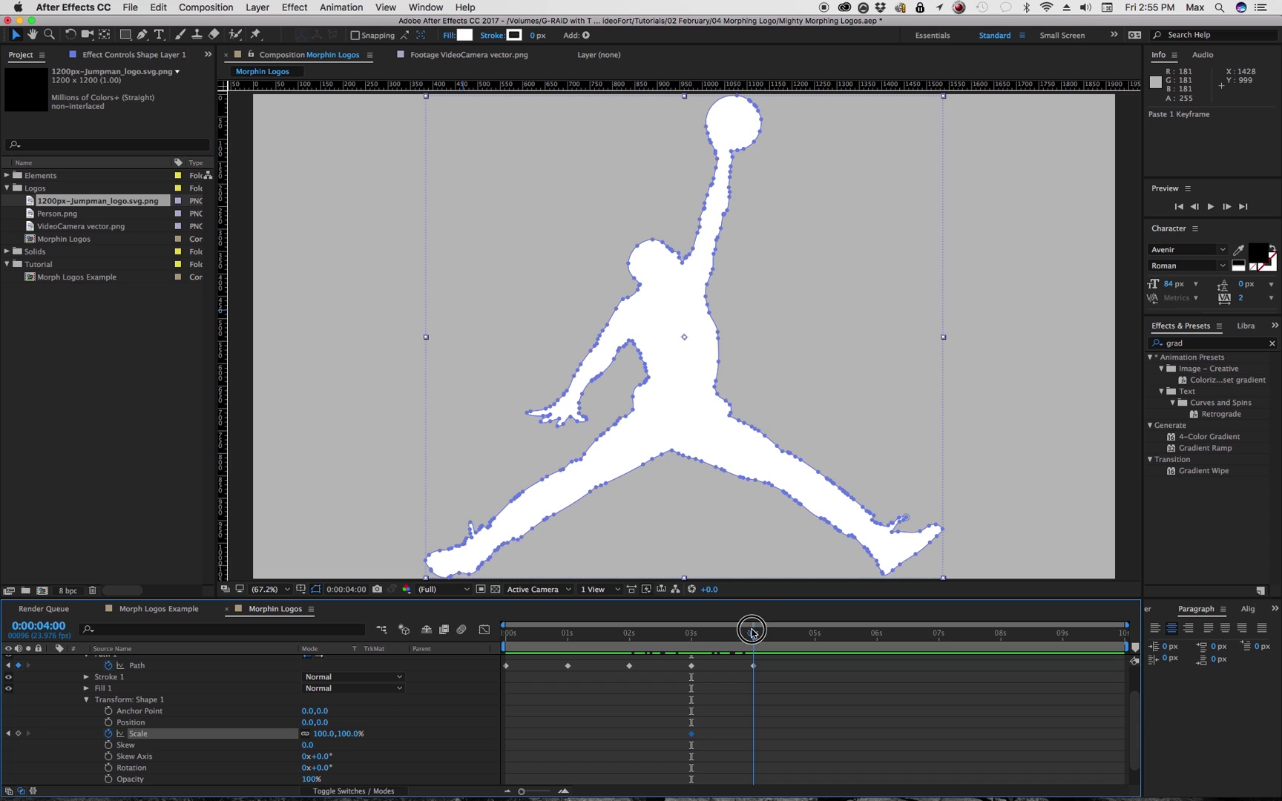
pyautogui.click(315, 734)
pyautogui.moveTo(316, 735); pyautogui.dragTo(276, 726)
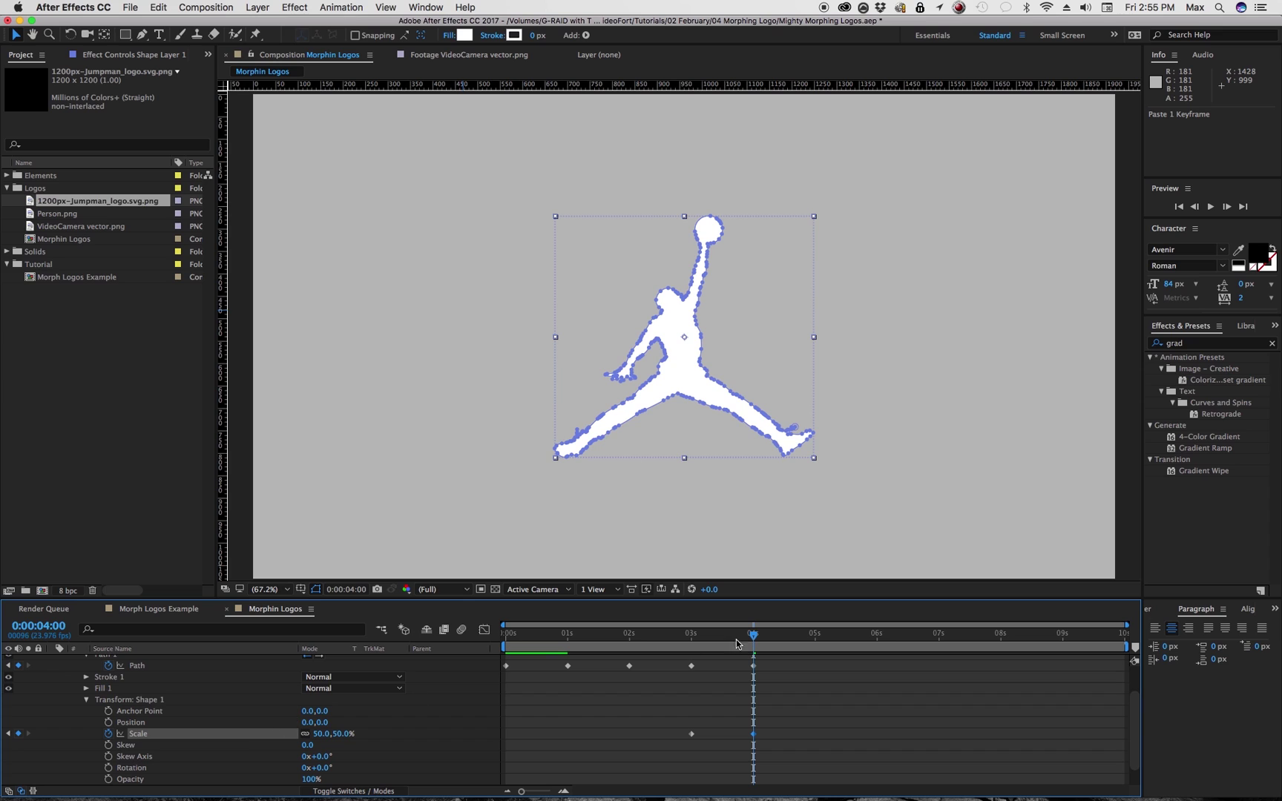
pyautogui.moveTo(753, 634); pyautogui.dragTo(534, 638)
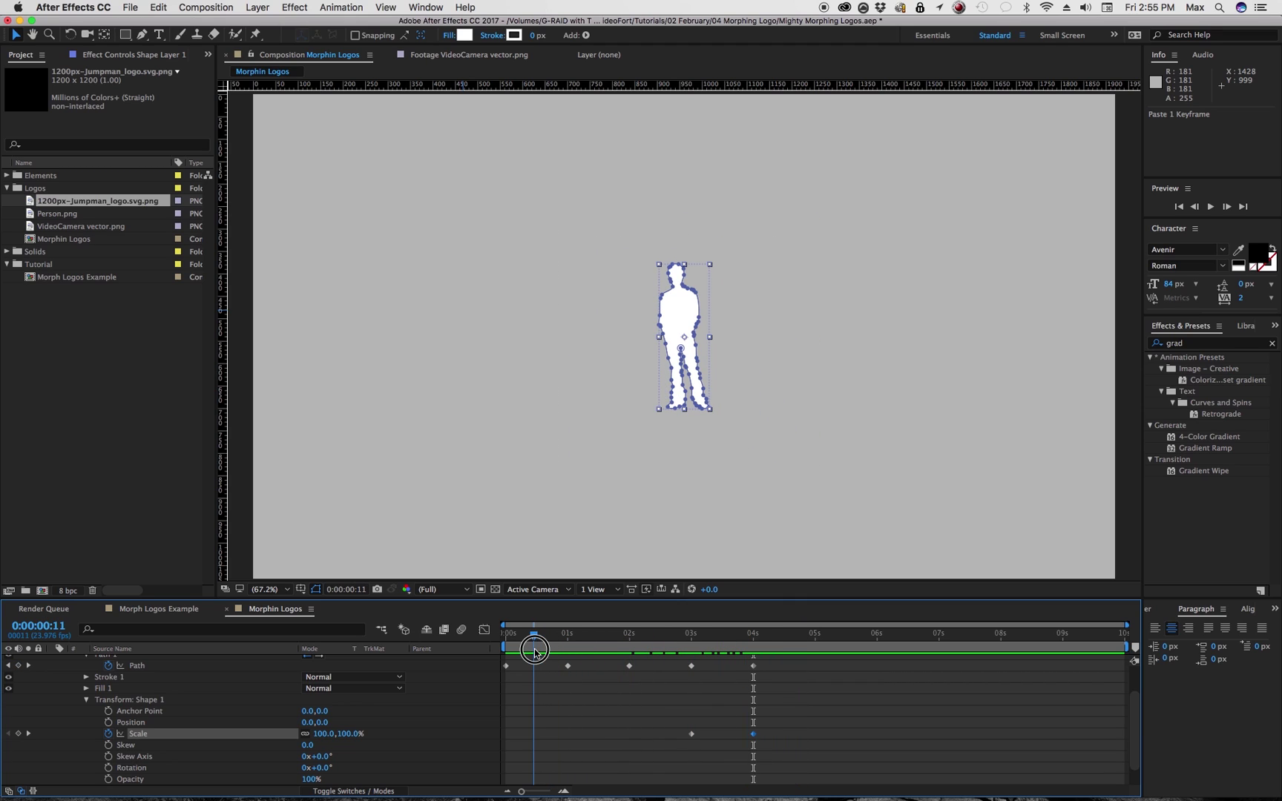
pyautogui.click(670, 445)
pyautogui.click(567, 695)
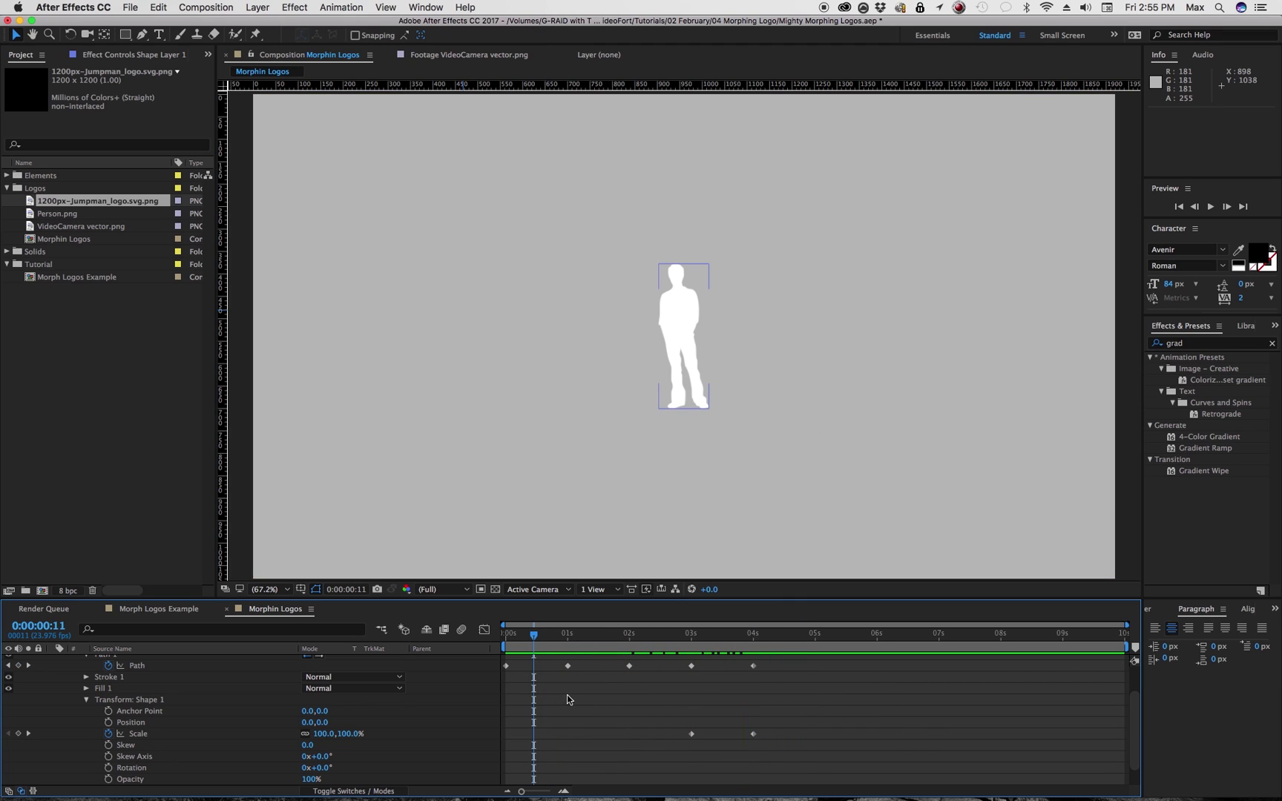
pyautogui.scroll(2, 563, 695)
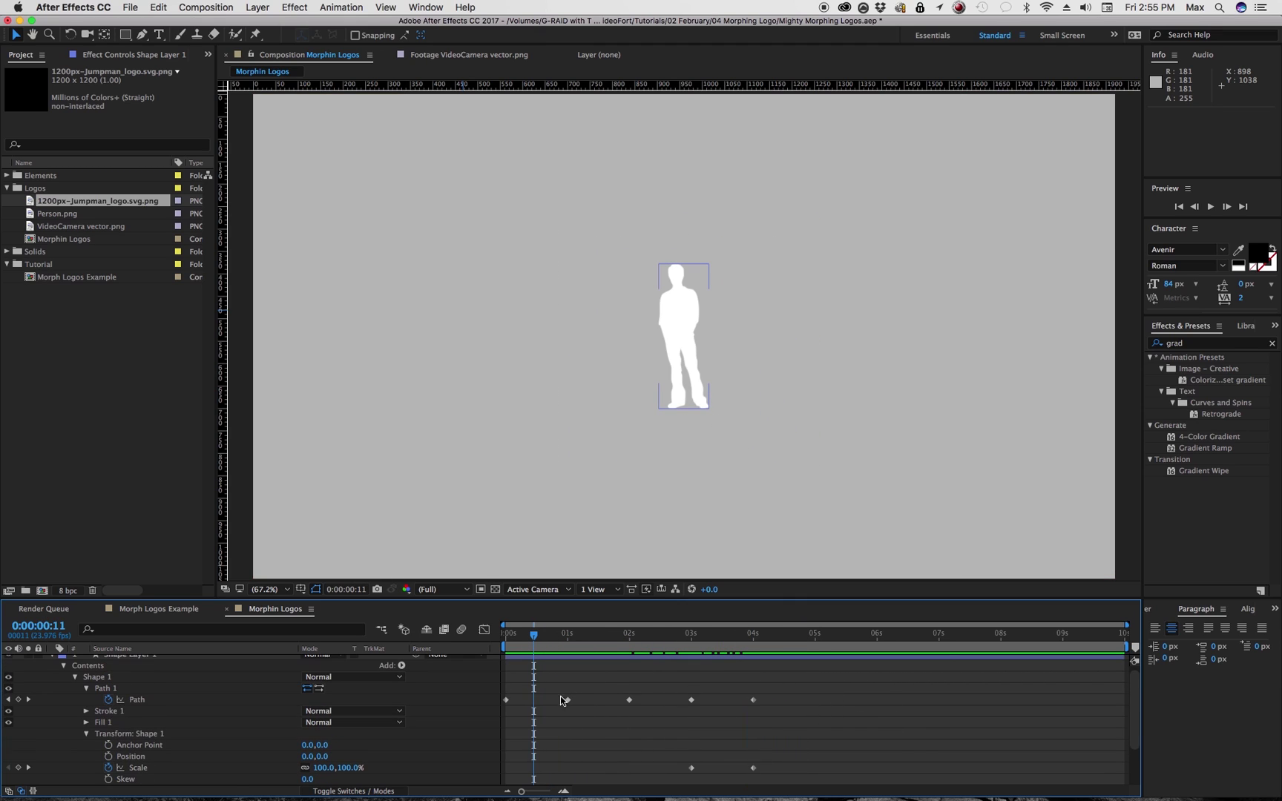
pyautogui.click(86, 734)
pyautogui.click(675, 421)
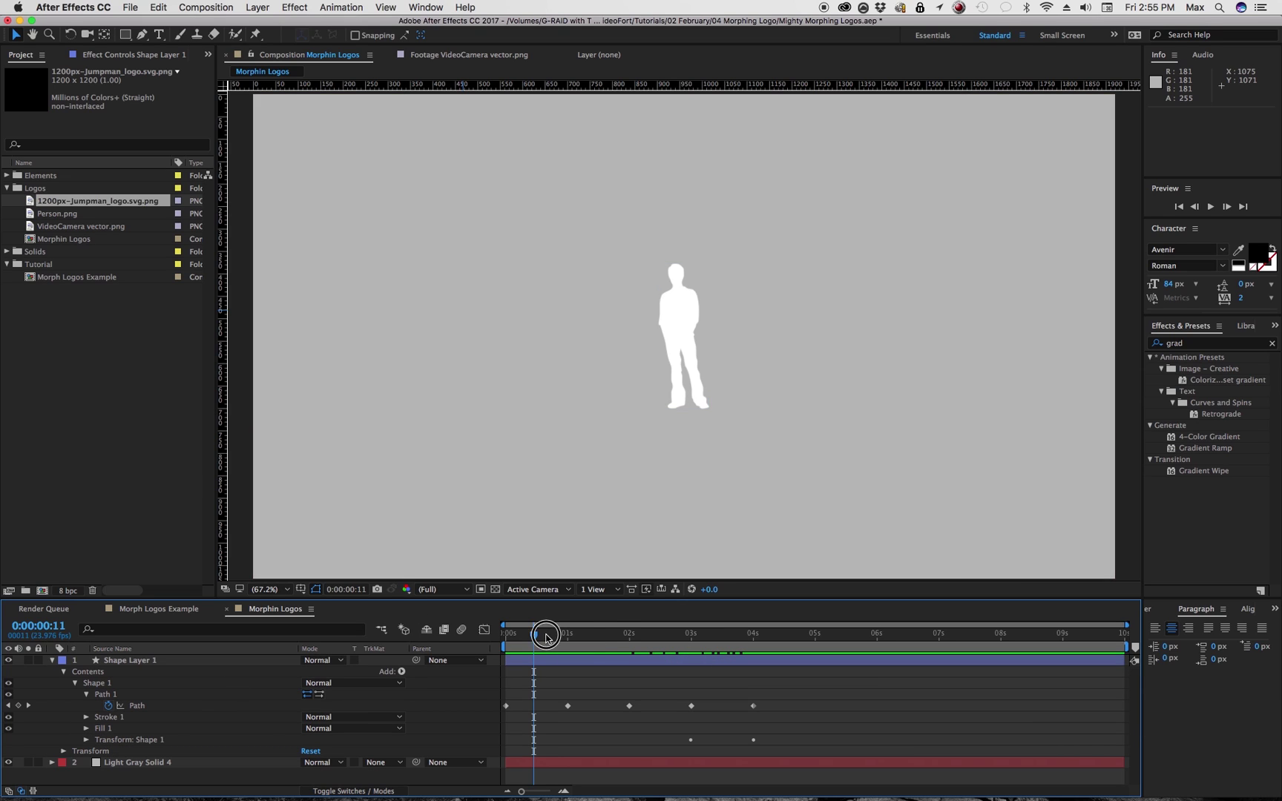
pyautogui.moveTo(546, 637); pyautogui.dragTo(753, 656)
pyautogui.click(750, 657)
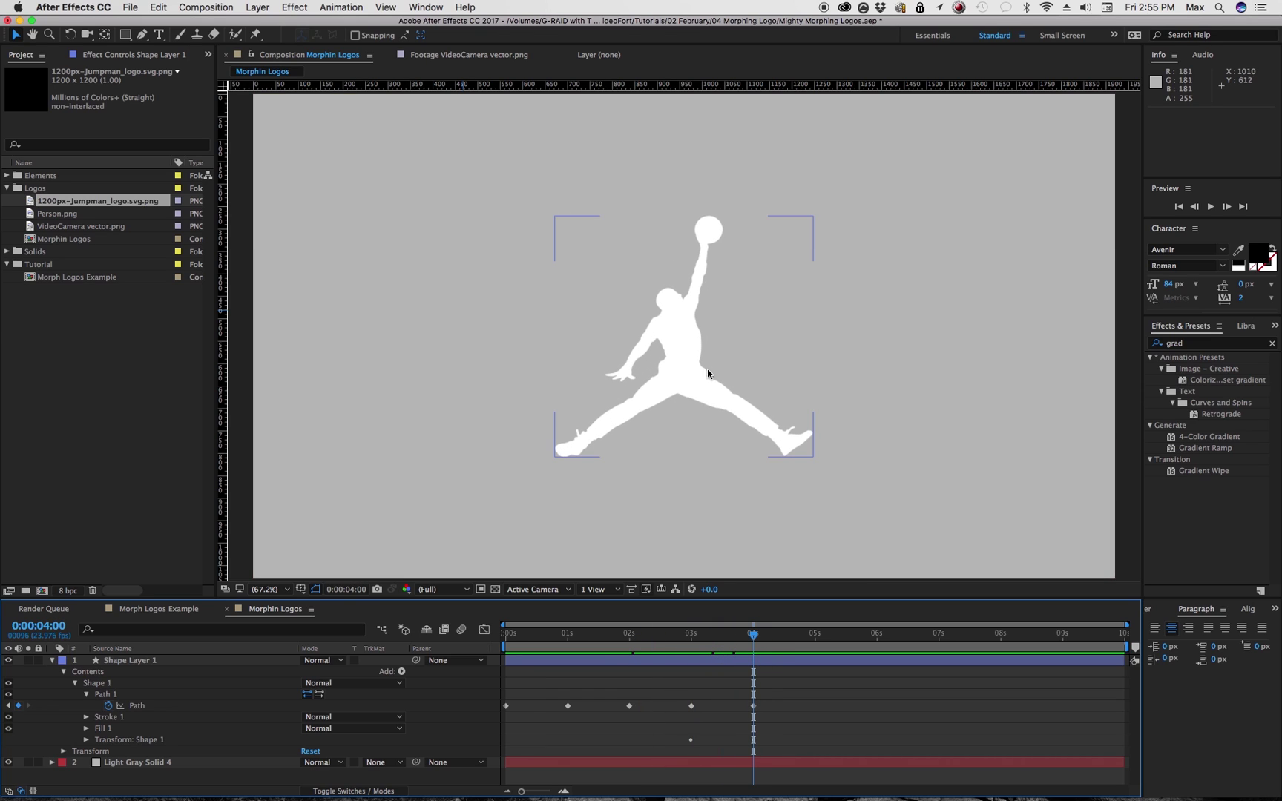
pyautogui.click(807, 507)
pyautogui.press('super+shift+a')
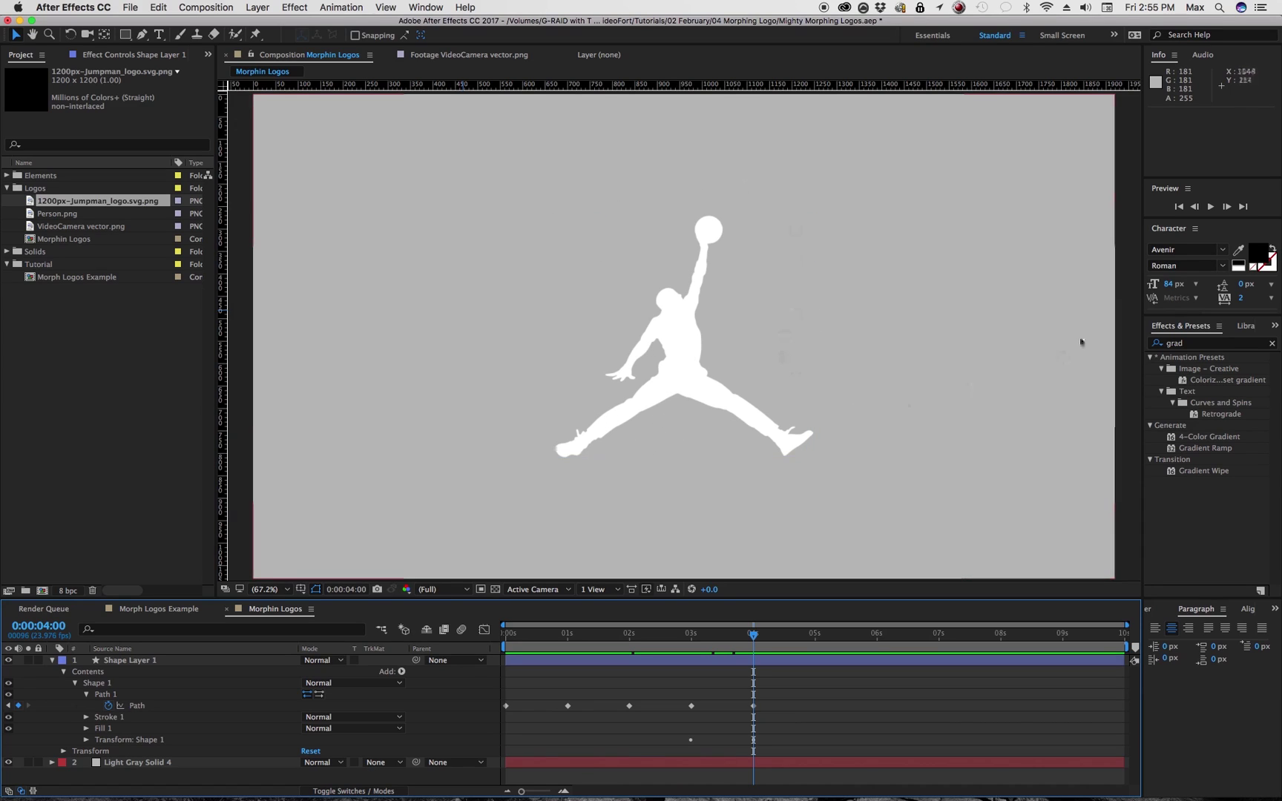
# Search the effects for 'grad' and try applying 4-Color Gradient to the comp.
pyautogui.click(1270, 345)
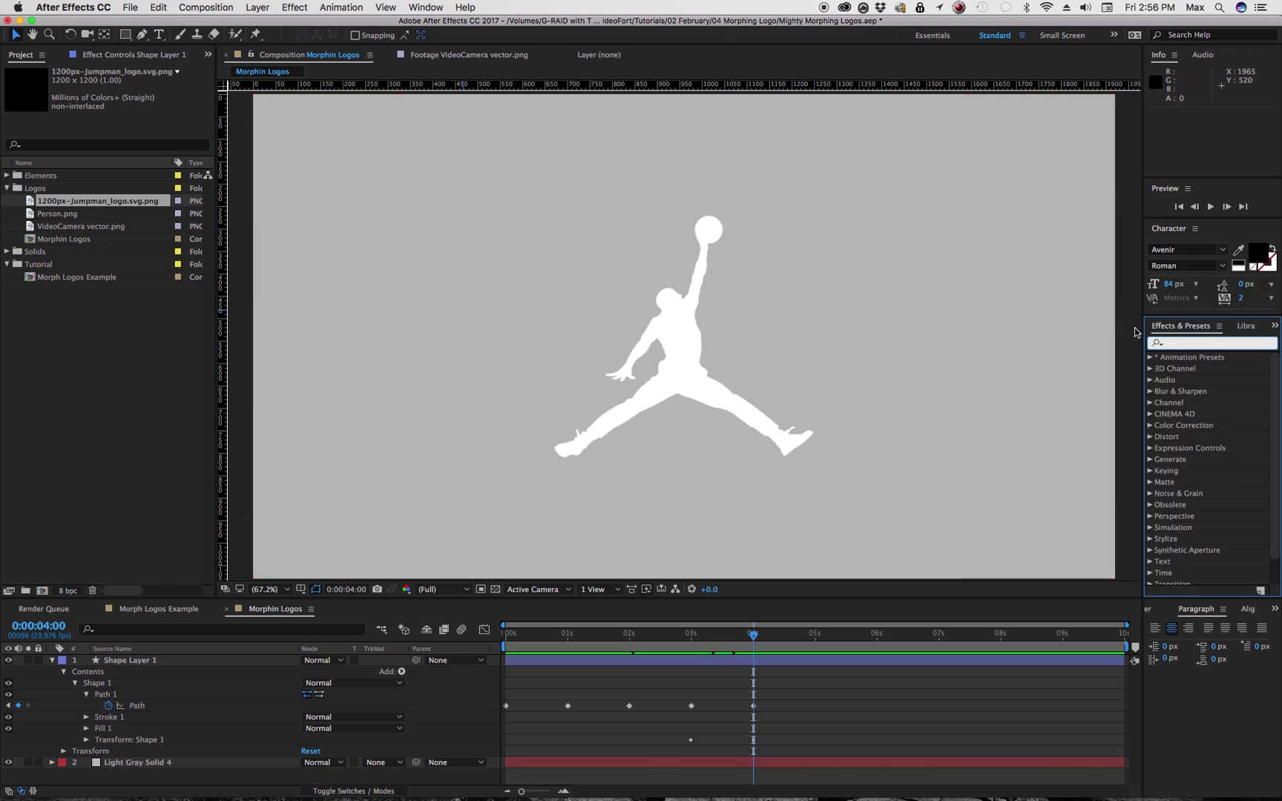
pyautogui.click(1161, 343)
pyautogui.write('grad')
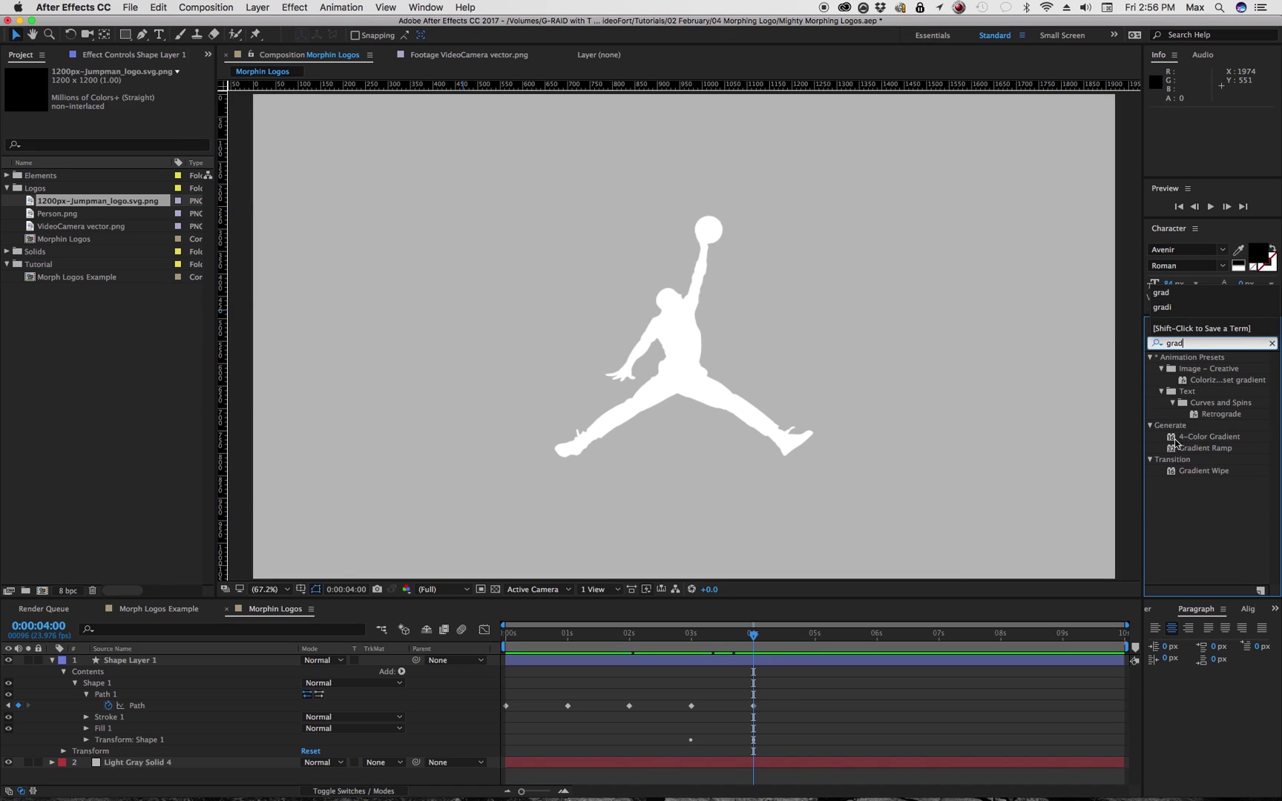
pyautogui.moveTo(1175, 443); pyautogui.dragTo(691, 636)
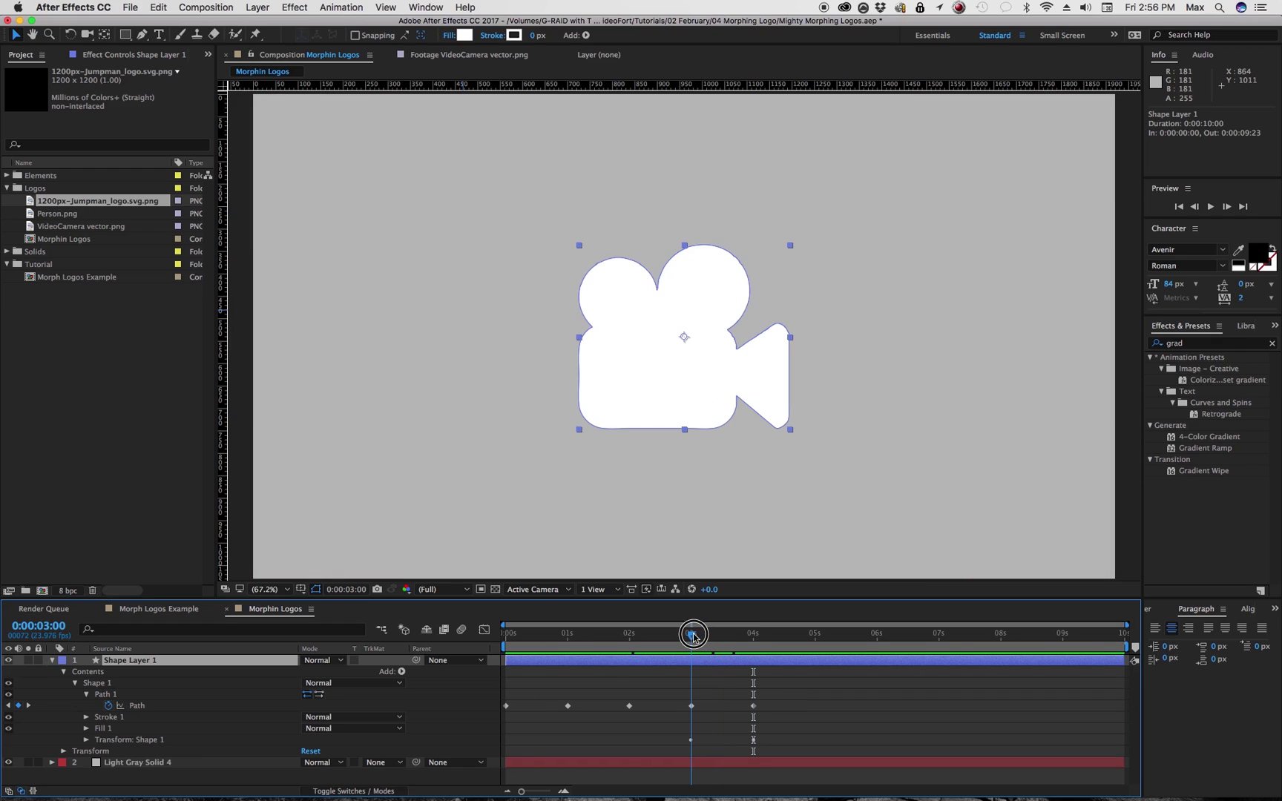
# Keyframe the fill color white at 3 seconds, black at 4 seconds, and white again at 2 seconds.
pyautogui.click(86, 728)
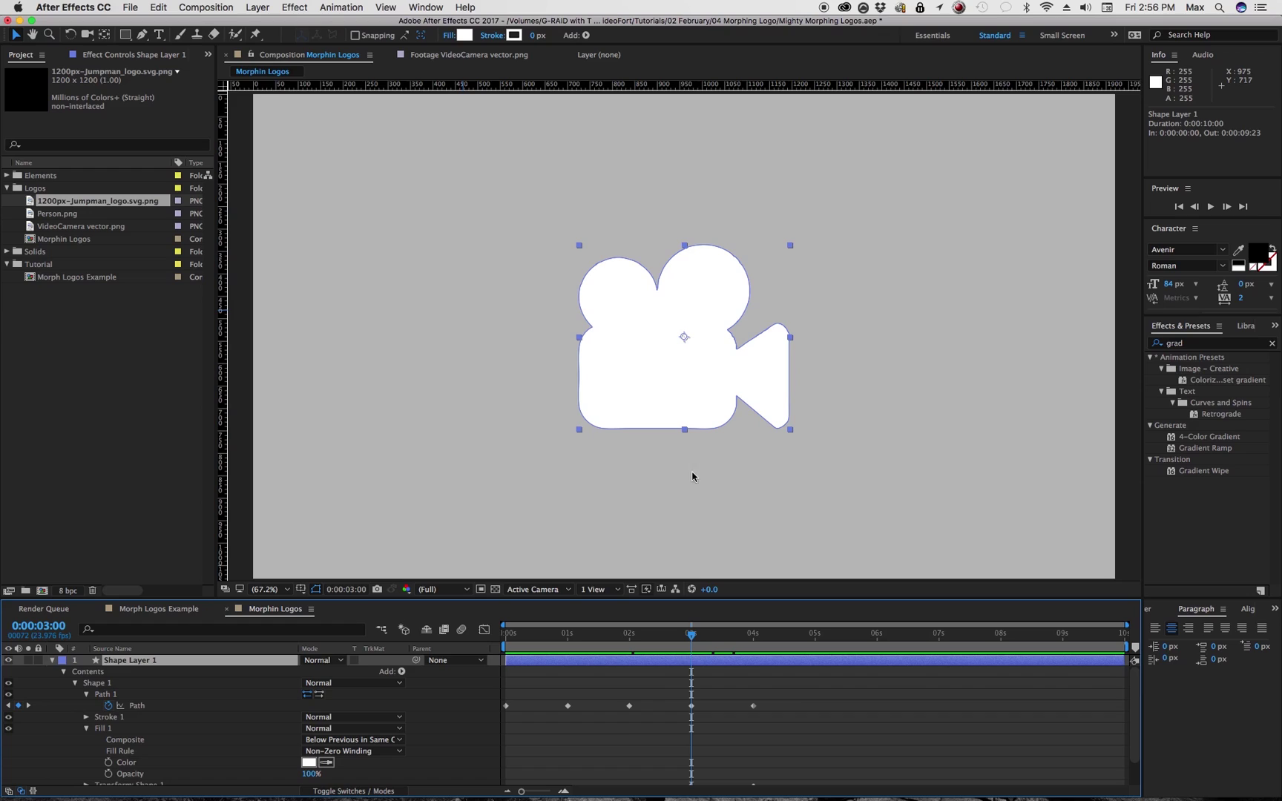
pyautogui.scroll(-2, 642, 729)
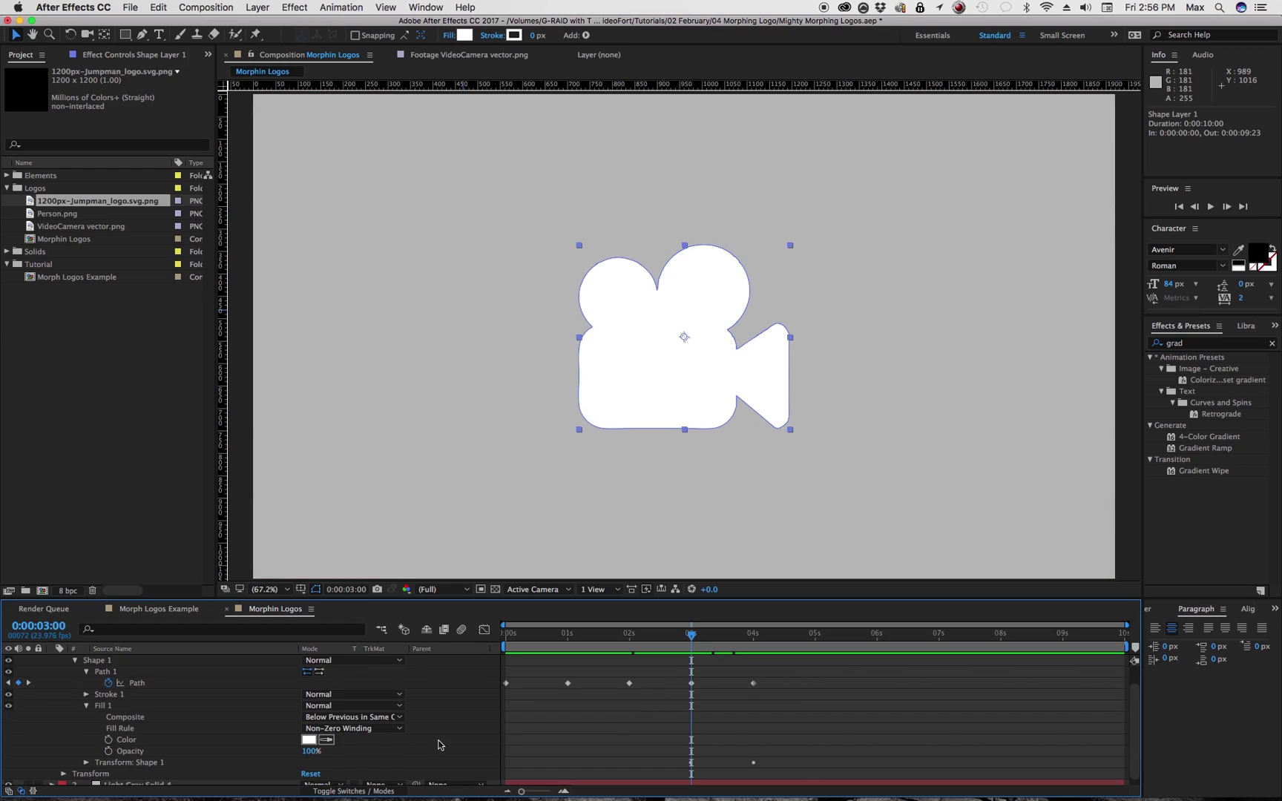
pyautogui.click(108, 739)
pyautogui.moveTo(691, 635); pyautogui.dragTo(753, 634)
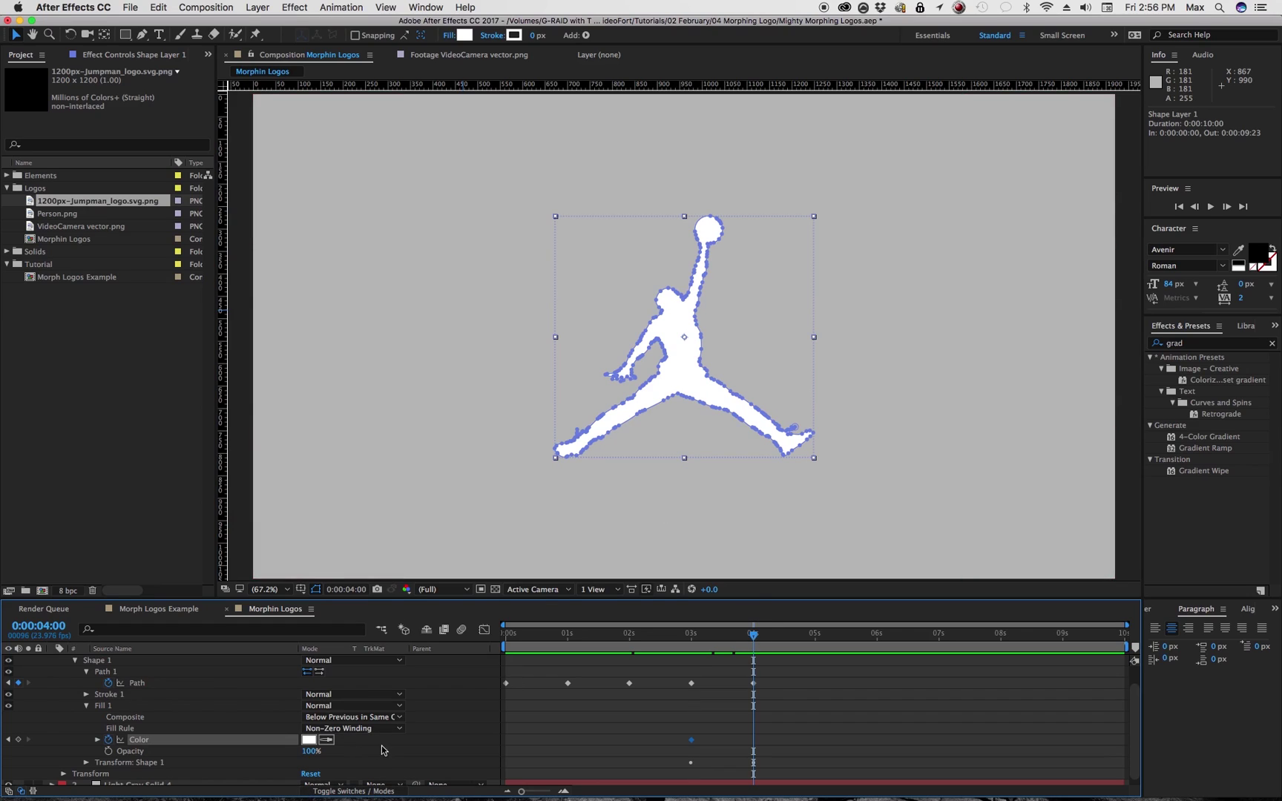
pyautogui.click(309, 739)
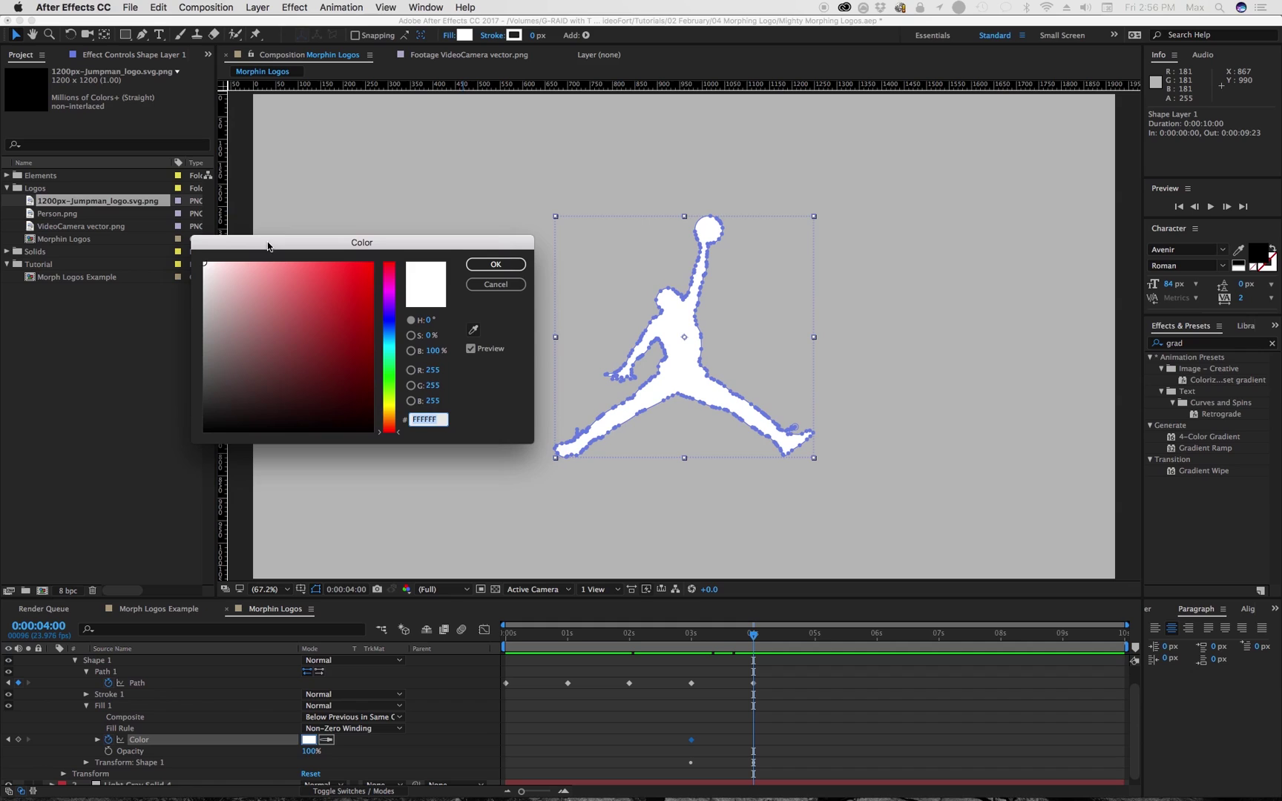
pyautogui.click(509, 267)
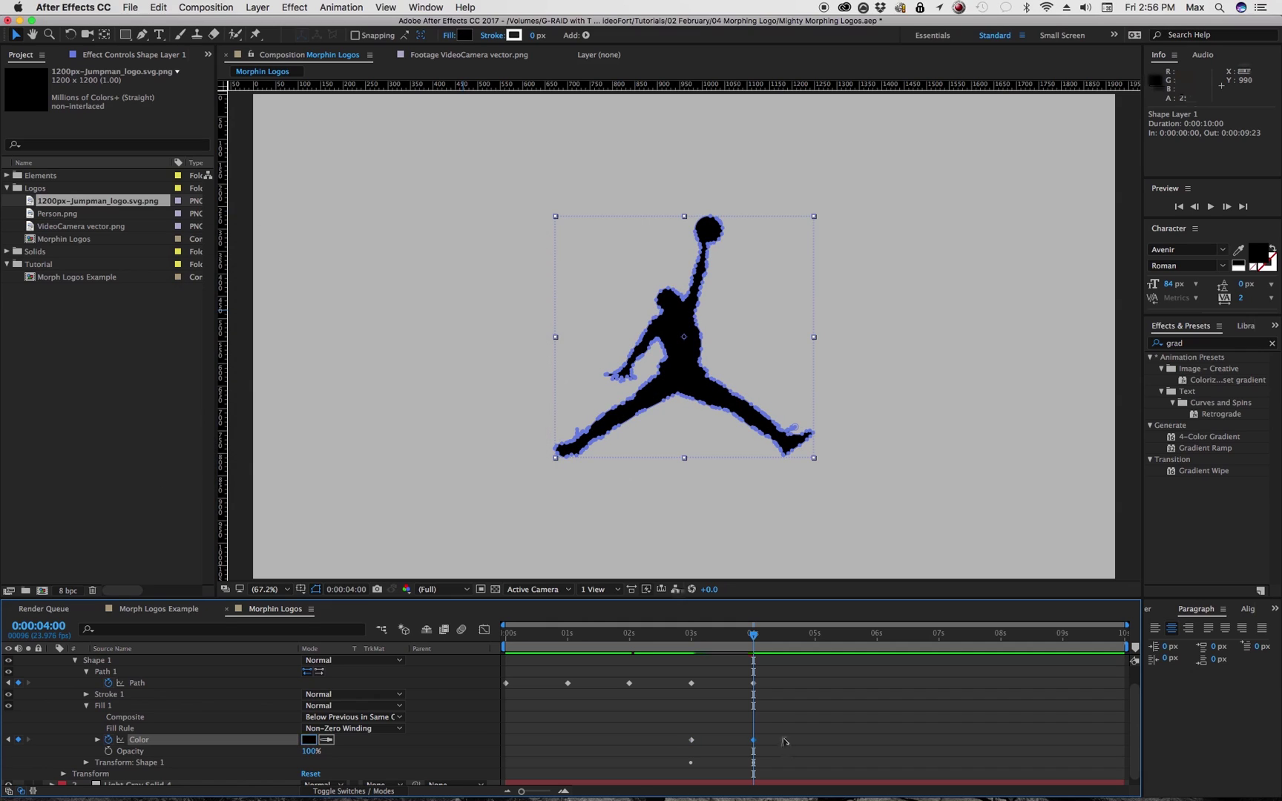
pyautogui.moveTo(751, 635); pyautogui.dragTo(629, 645)
pyautogui.click(671, 735)
pyautogui.press('super+v')
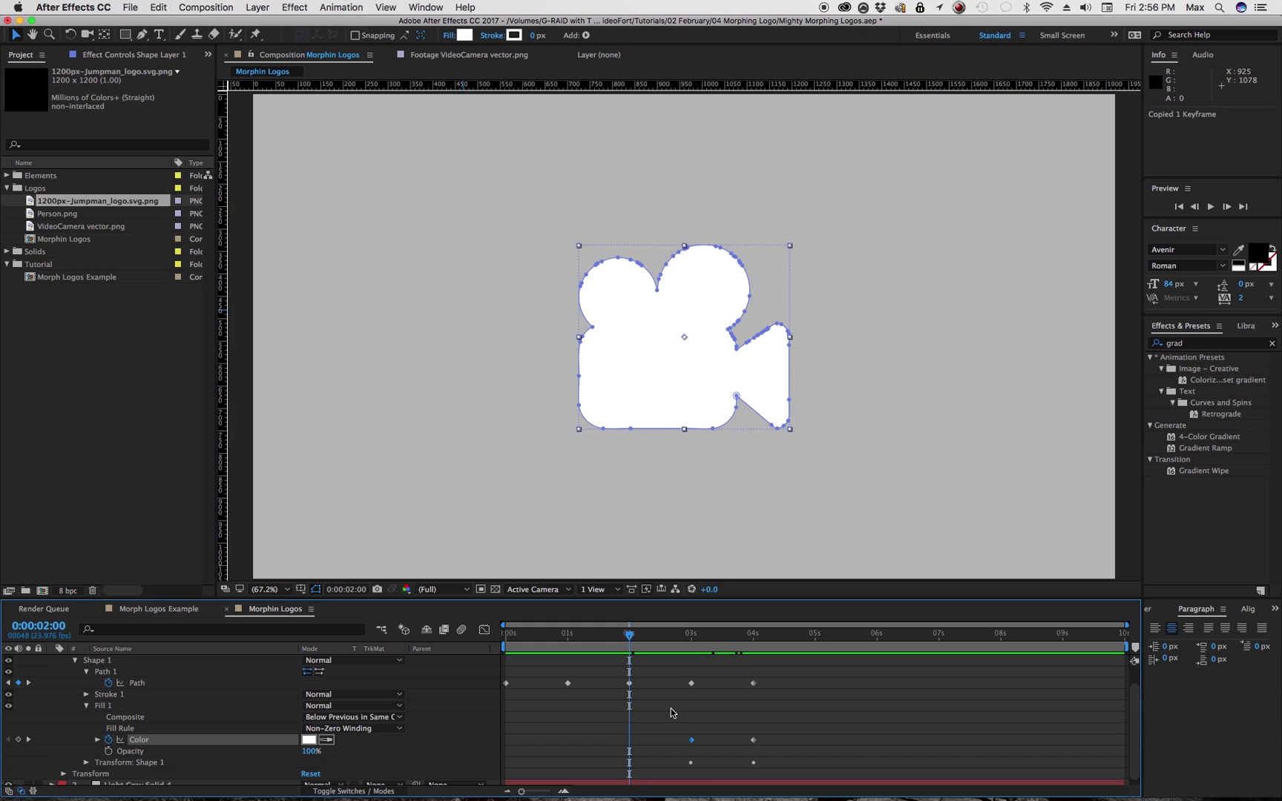
pyautogui.press('j')
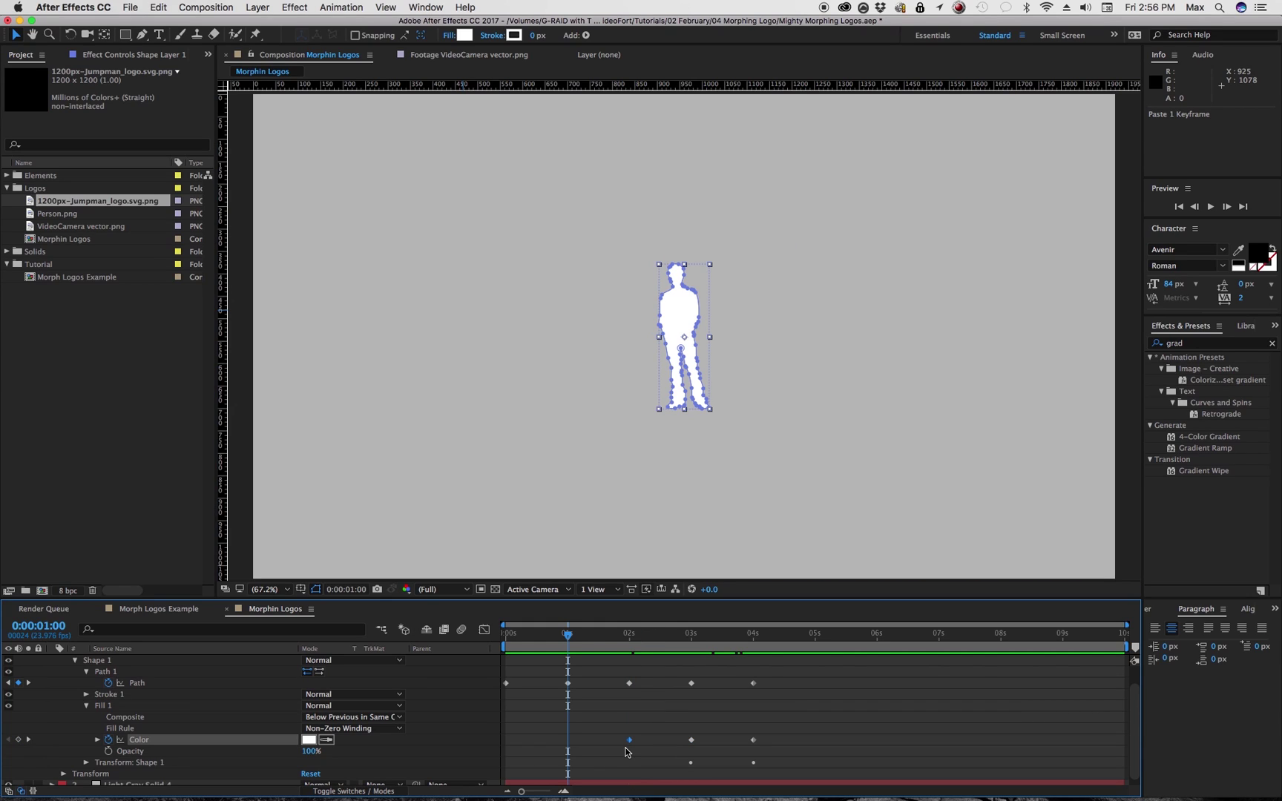